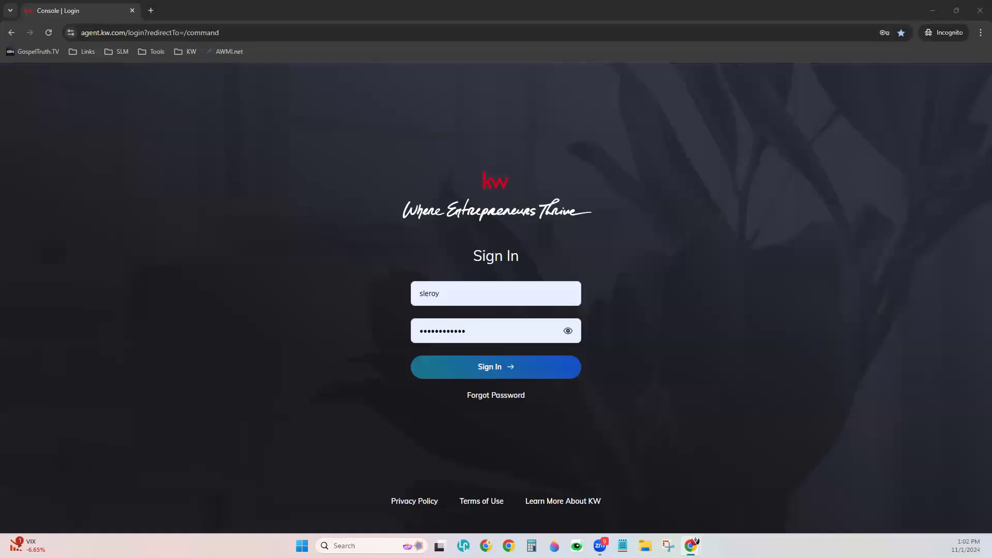
Sign in to KW Command and zoom the home dashboard in for easier reading
left_click(508, 365)
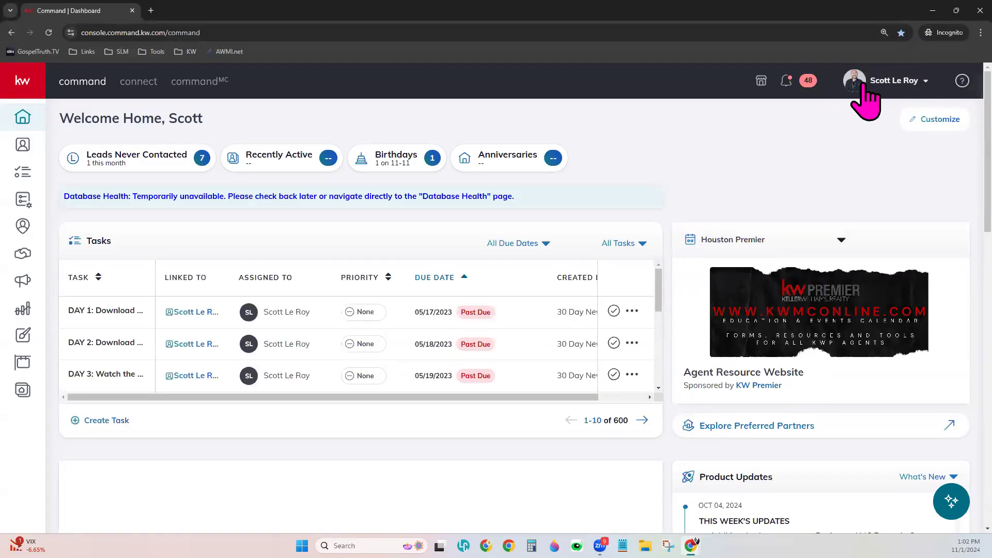
key("ctrl+plus")
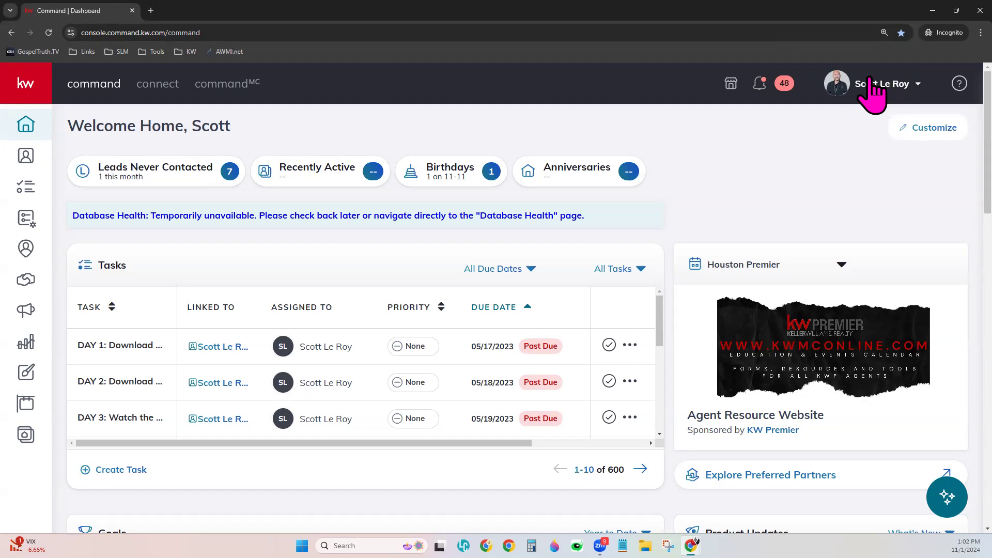
Open Settings from the account menu to view DocuSign, Dotloop and Facebook Post Scheduling integrations
left_click(872, 82)
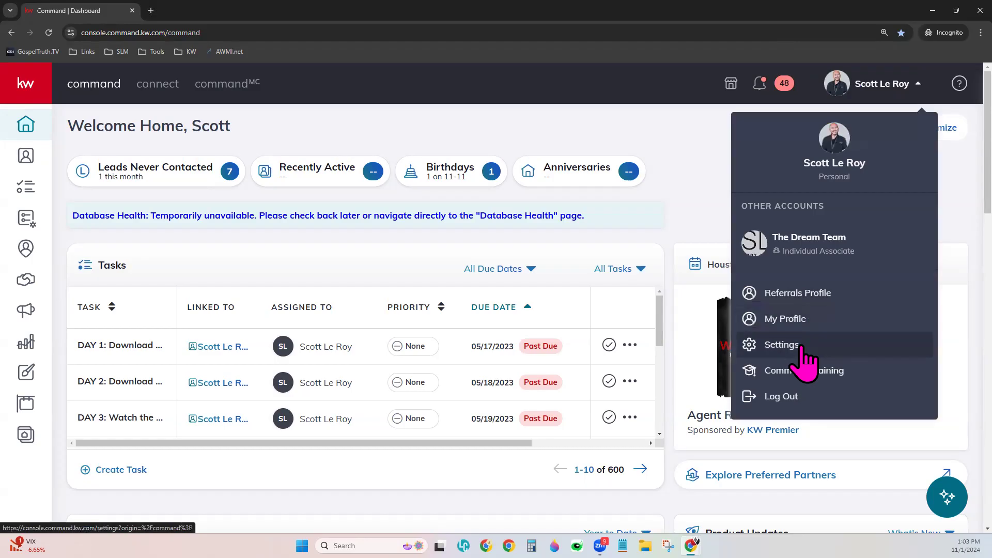
left_click(781, 345)
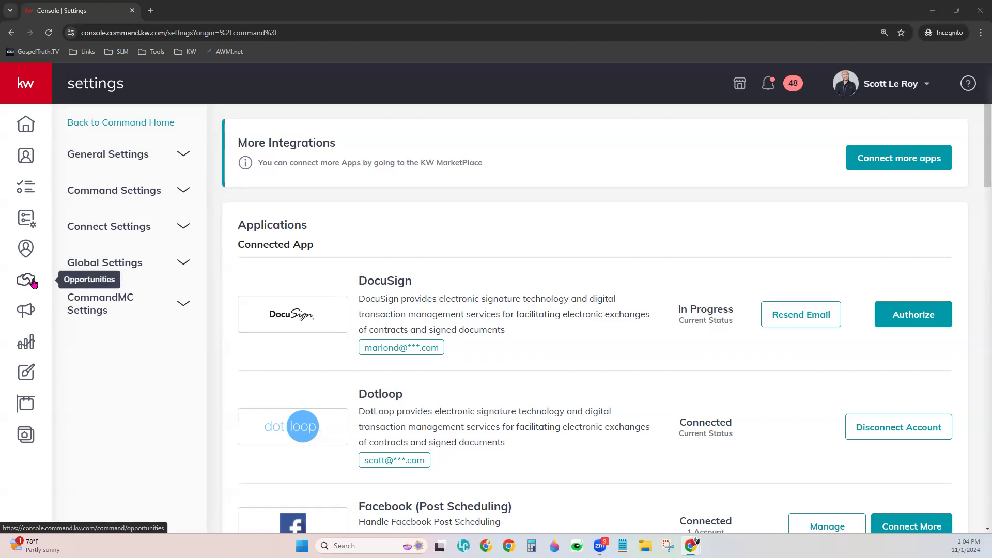
Go to Opportunities from the sidebar and show the All Opportunities table of 56 entries
left_click(27, 89)
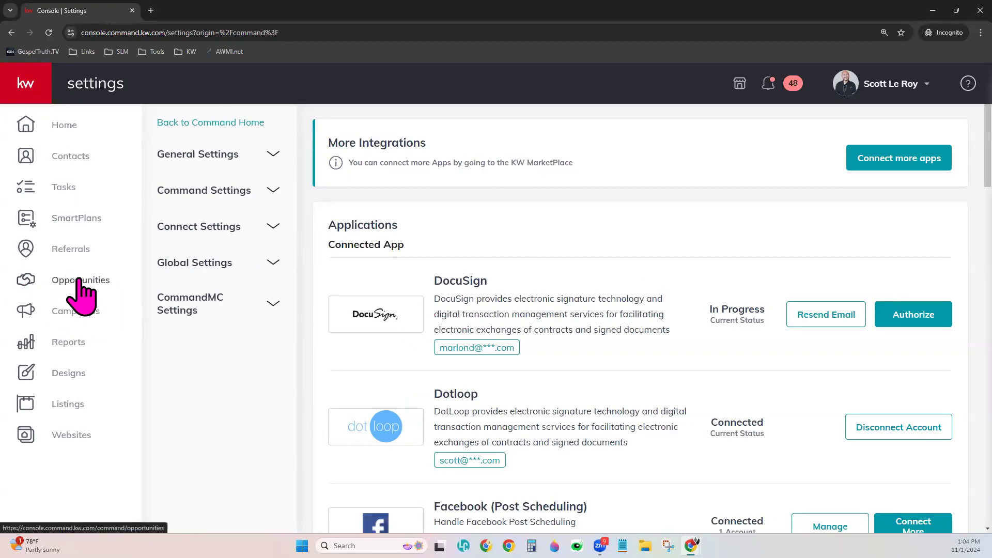
left_click(73, 281)
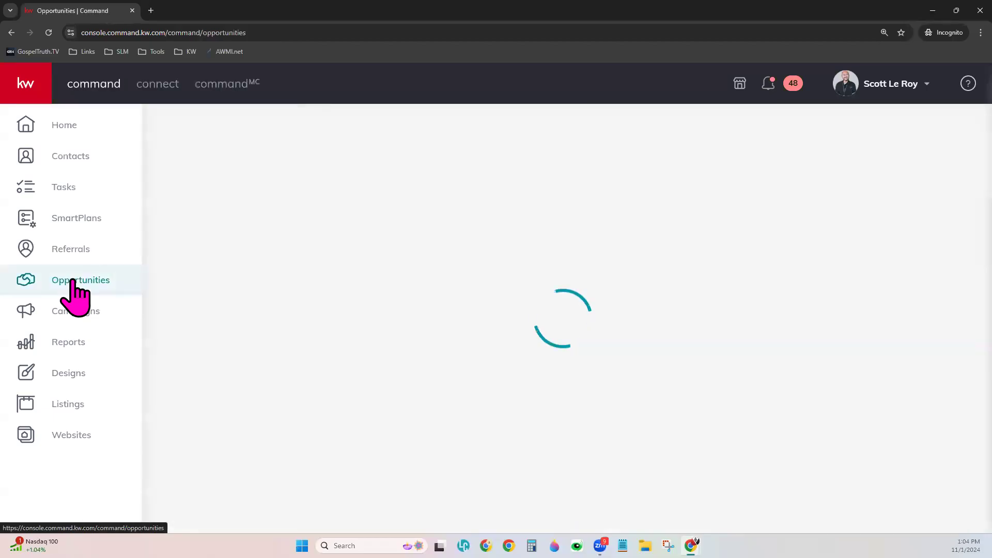
left_click(28, 73)
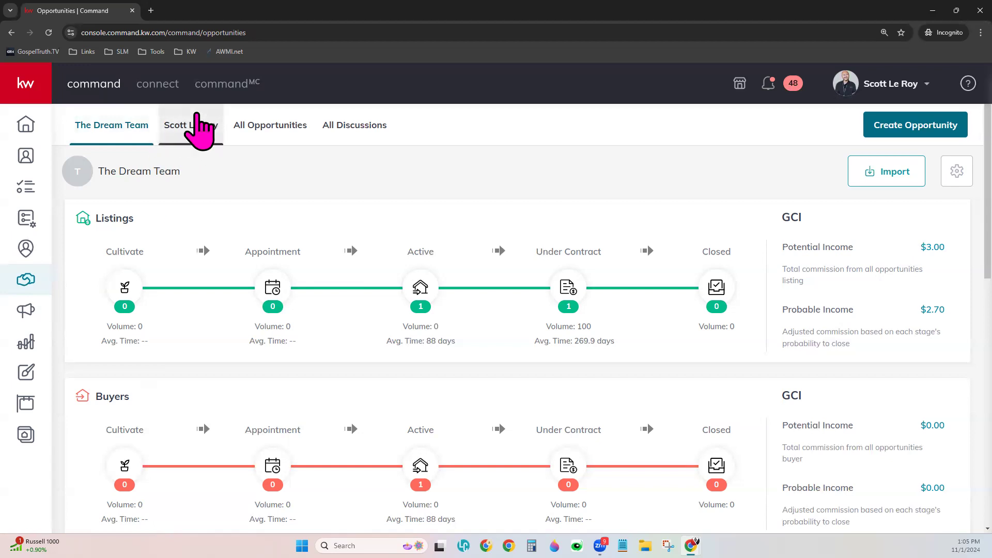
left_click(182, 124)
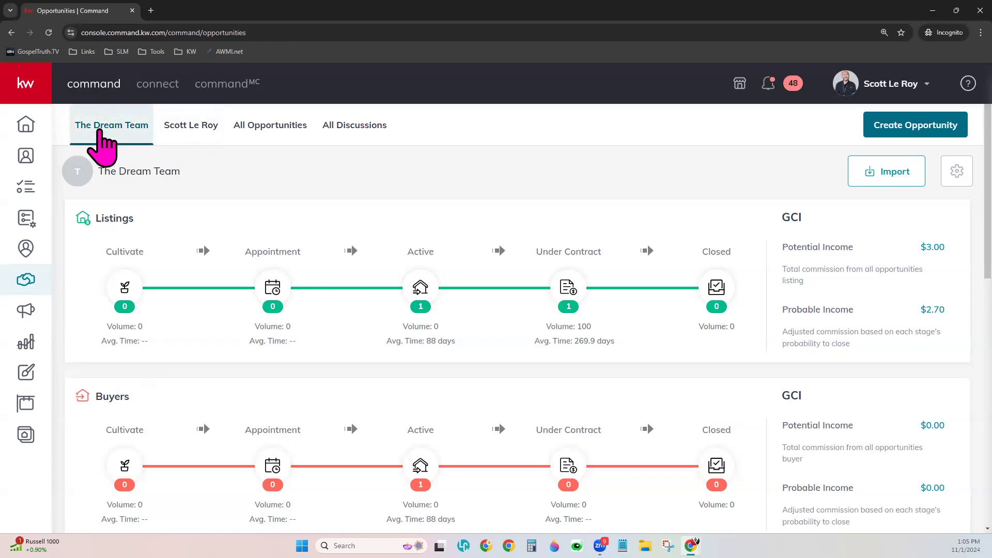
left_click(264, 136)
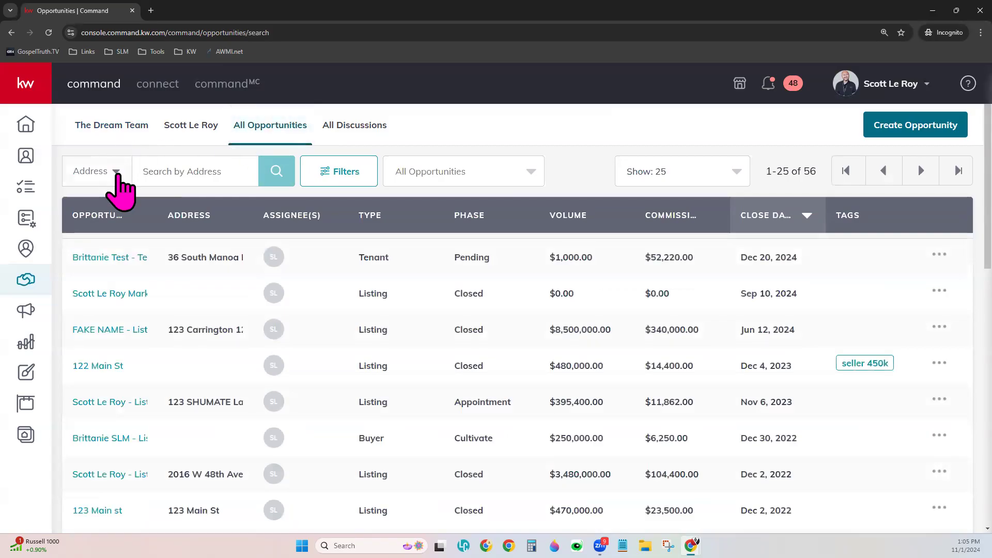
Check the Address search choices and Filters panel, then switch to the agent's own pipeline overview
left_click(113, 173)
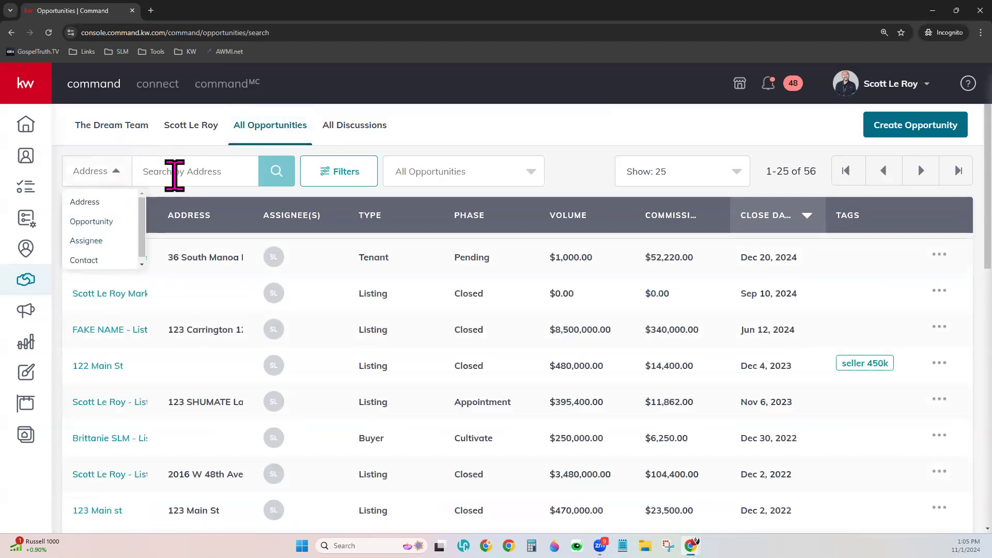
left_click(181, 174)
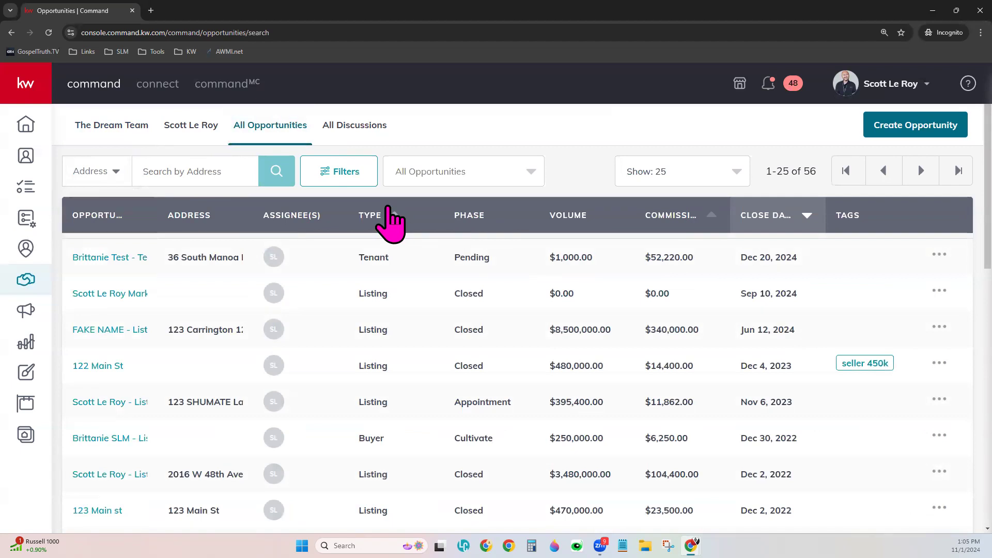
left_click(371, 171)
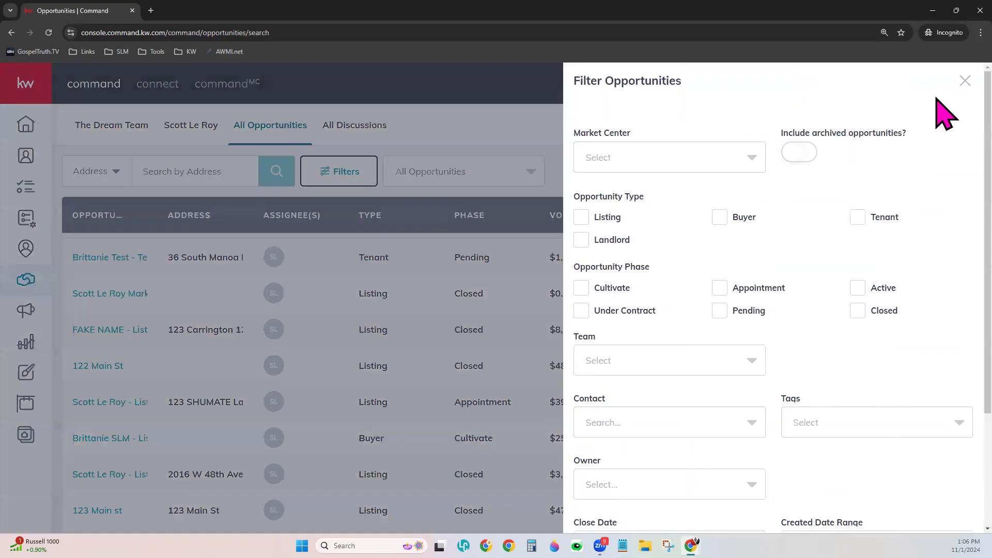
left_click(965, 82)
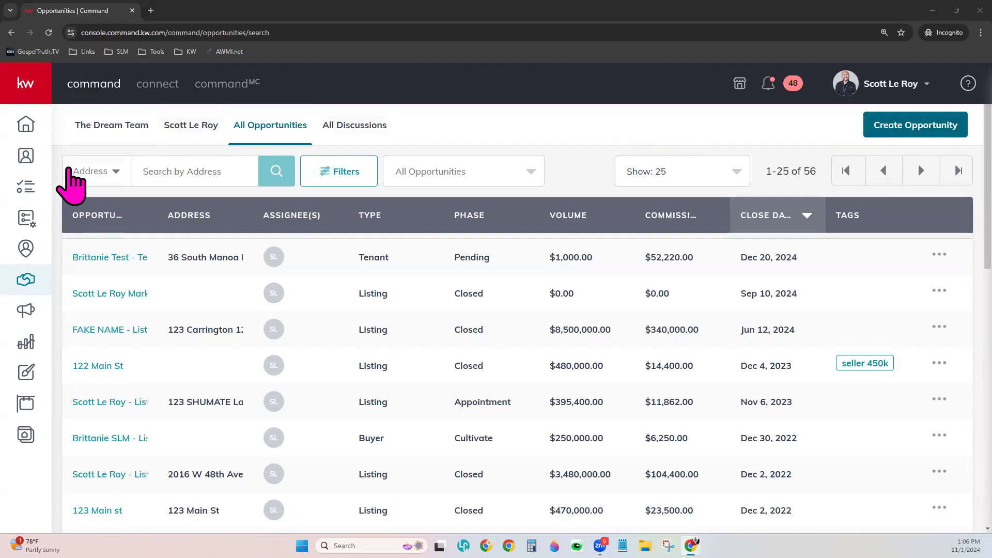
left_click(175, 149)
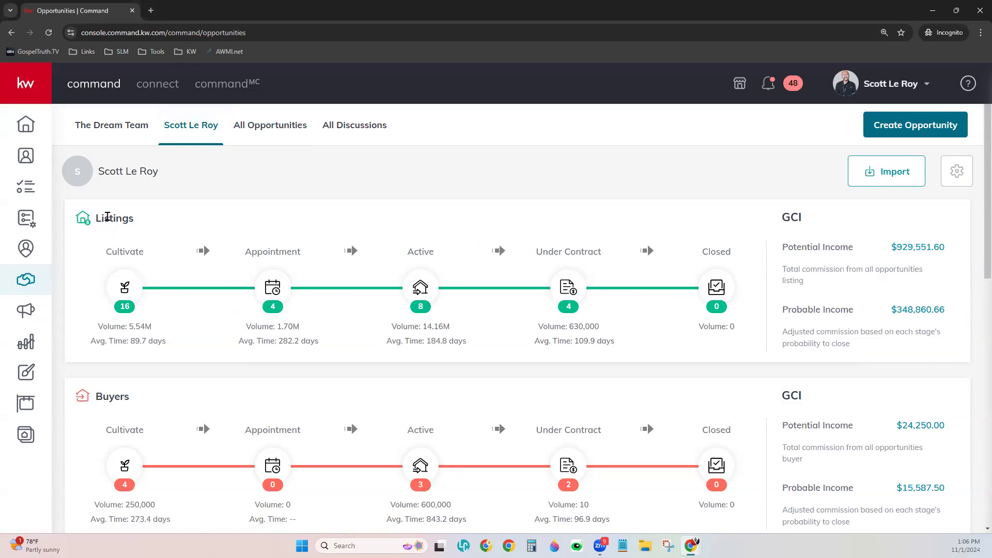
Scroll the pipeline overview to review Listings and Buyers stage counts and GCI income figures
scroll(129, 310, "down", 3)
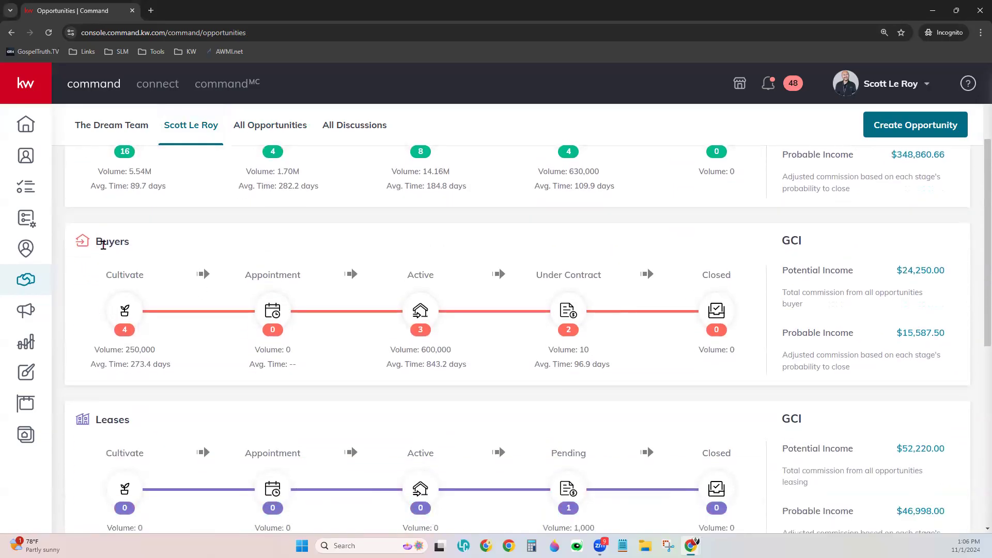
scroll(144, 295, "down", 2)
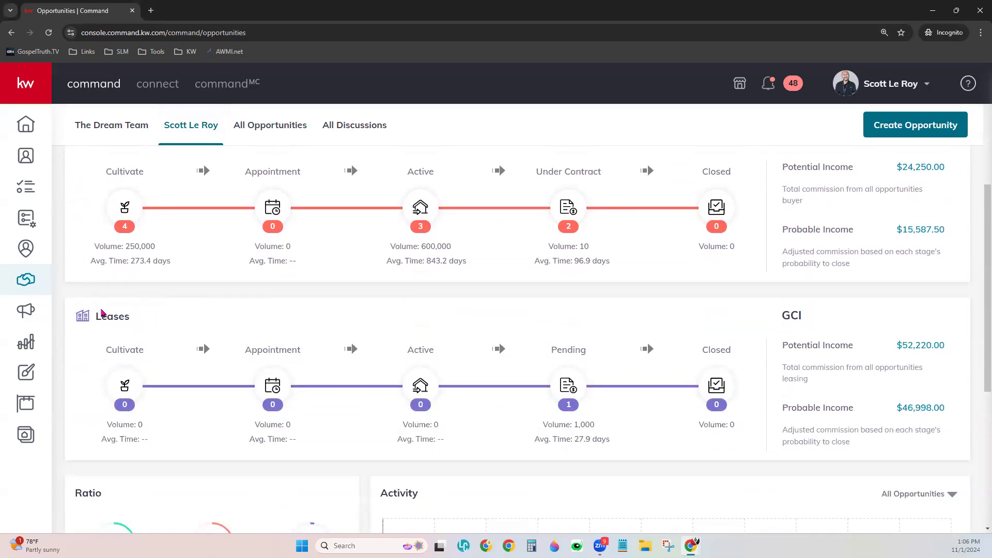
scroll(206, 332, "up", 5)
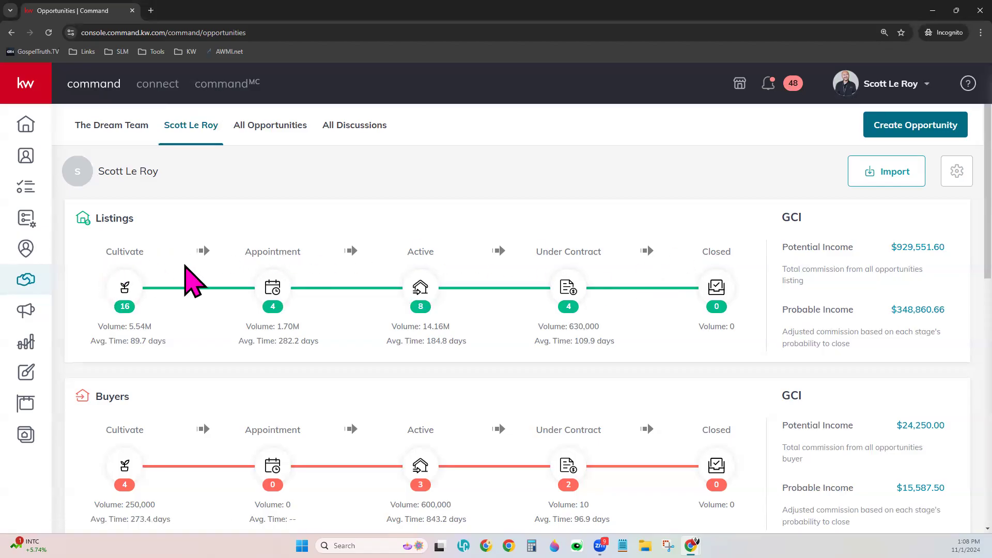
scroll(346, 371, "down", 1)
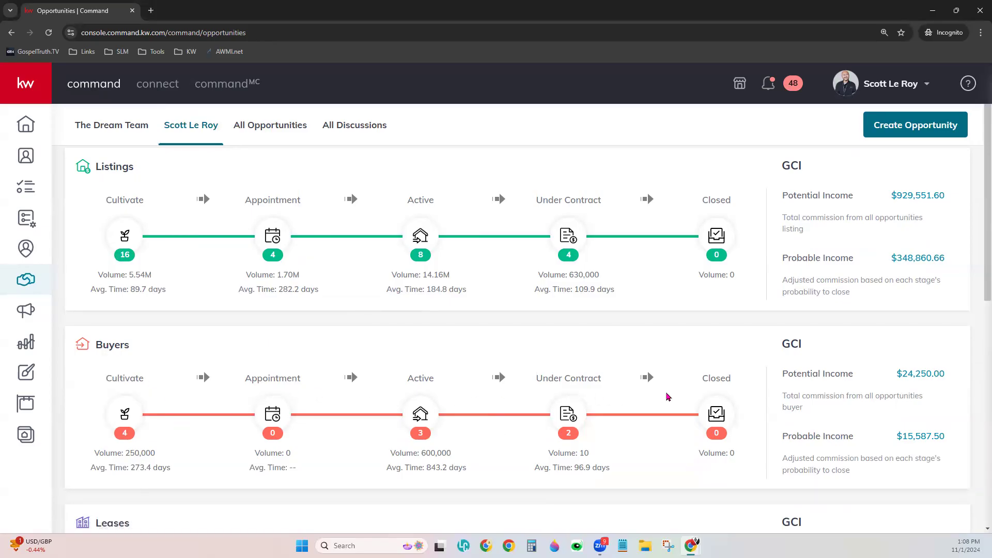
scroll(655, 408, "down", 2)
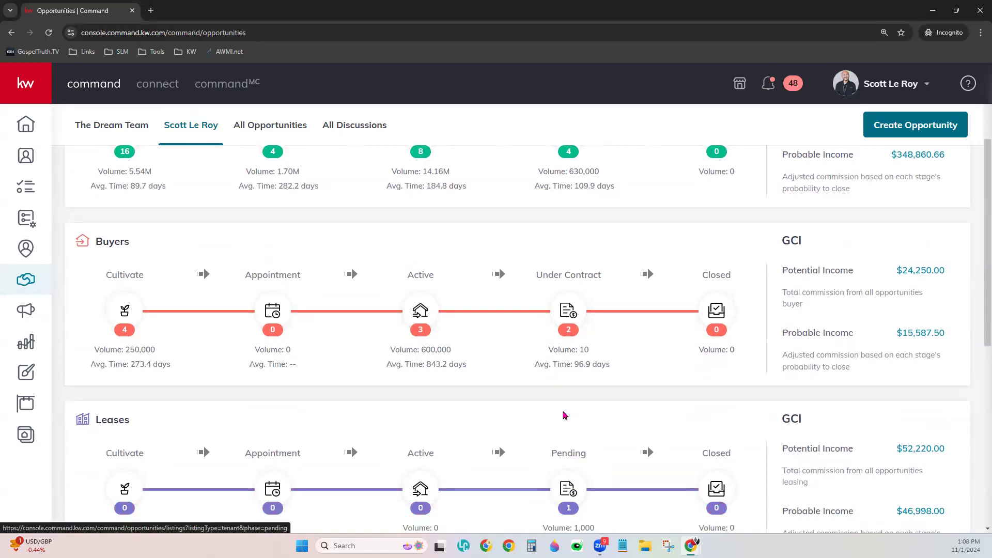
scroll(563, 414, "up", 2)
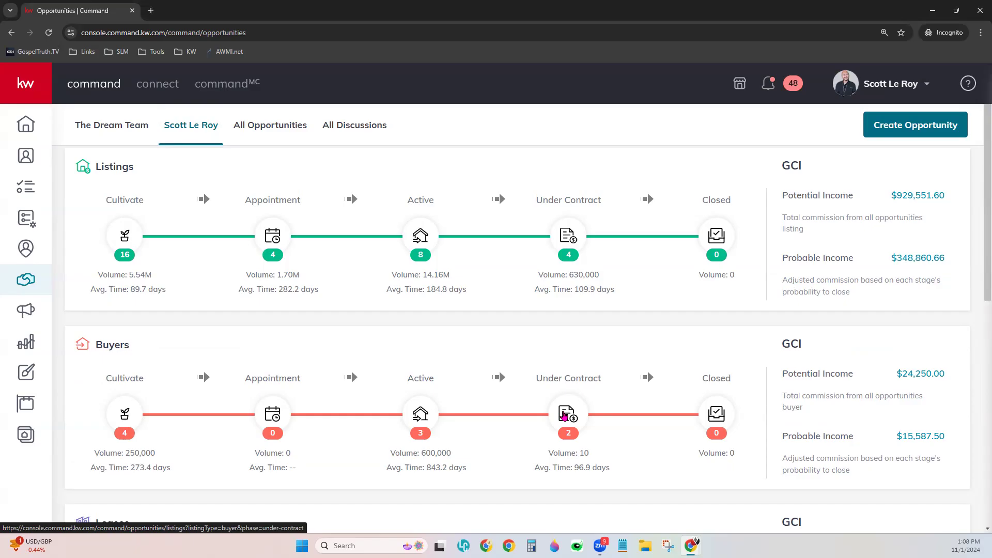
Scroll up to the agent header with the Import button above the Listings pipeline
scroll(564, 416, "up", 1)
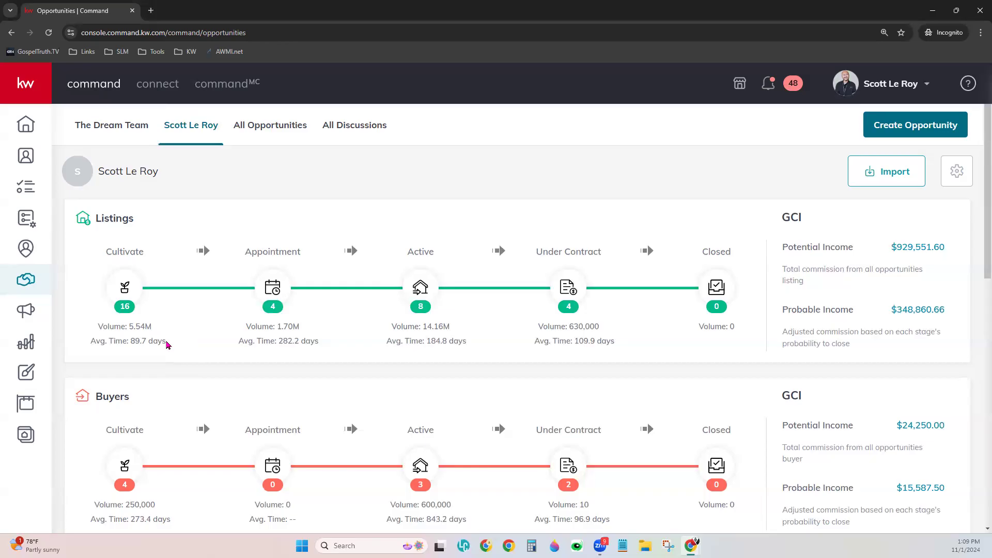
double_click(139, 343)
left_click(187, 340)
left_click_drag(786, 258, 857, 258)
left_click_drag(786, 247, 849, 247)
left_click_drag(782, 309, 856, 314)
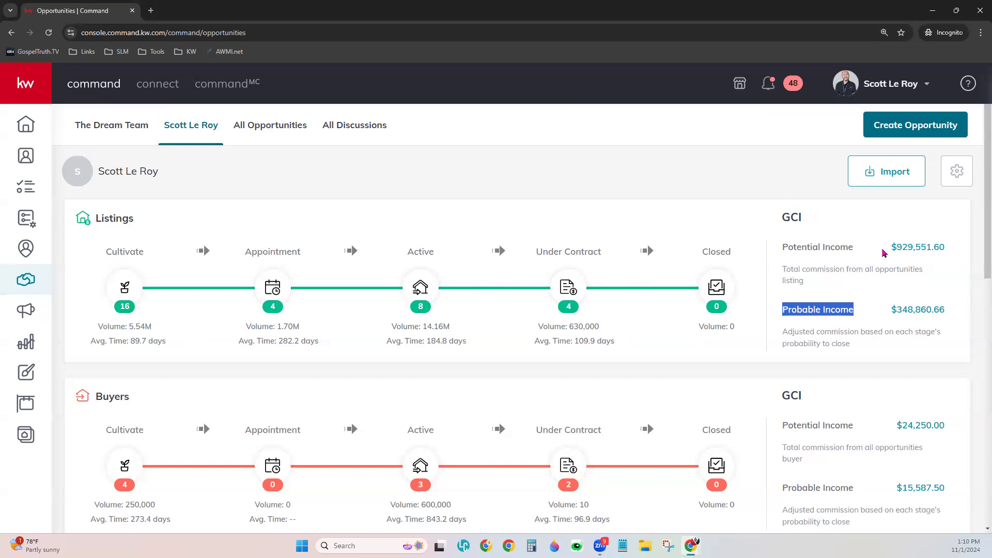
left_click(875, 313)
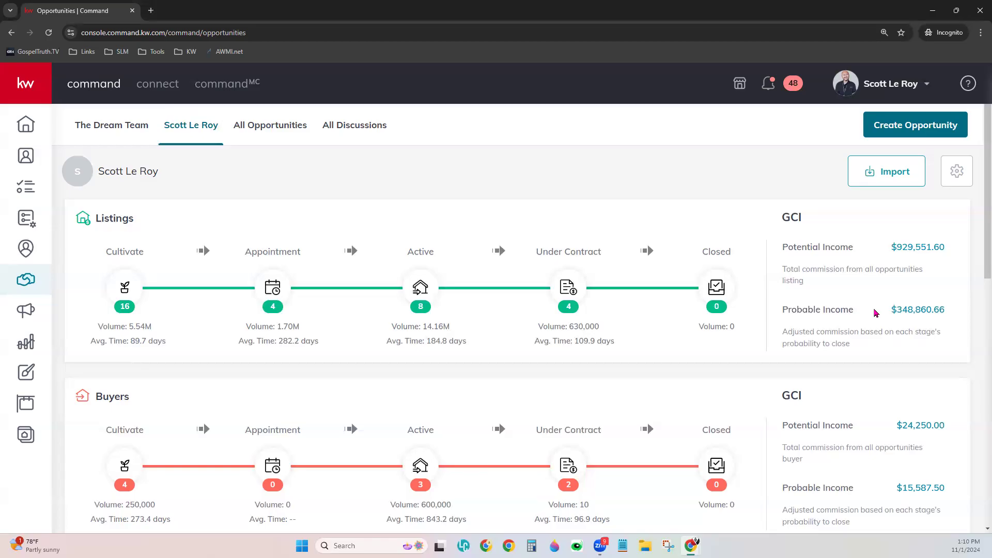
left_click_drag(875, 313, 775, 314)
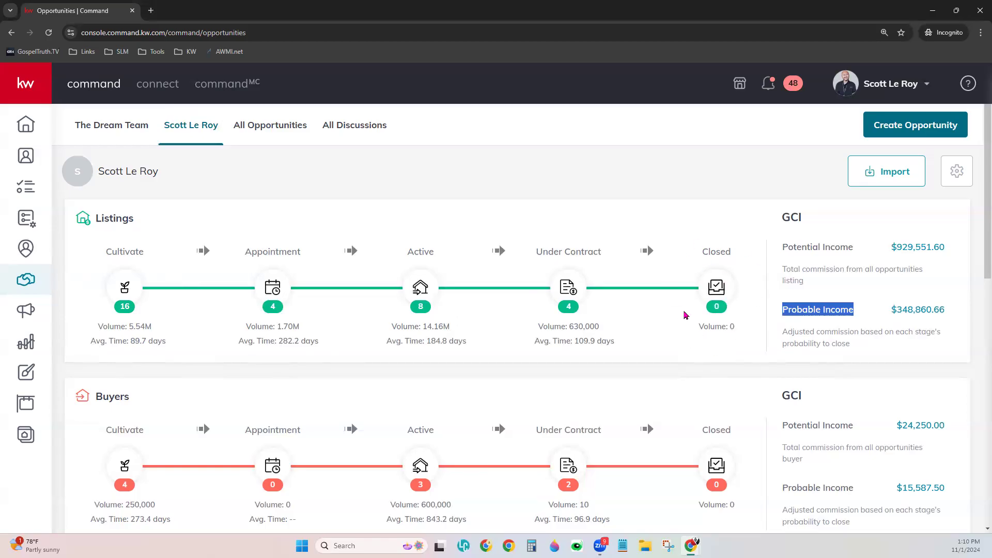
left_click_drag(887, 317, 943, 322)
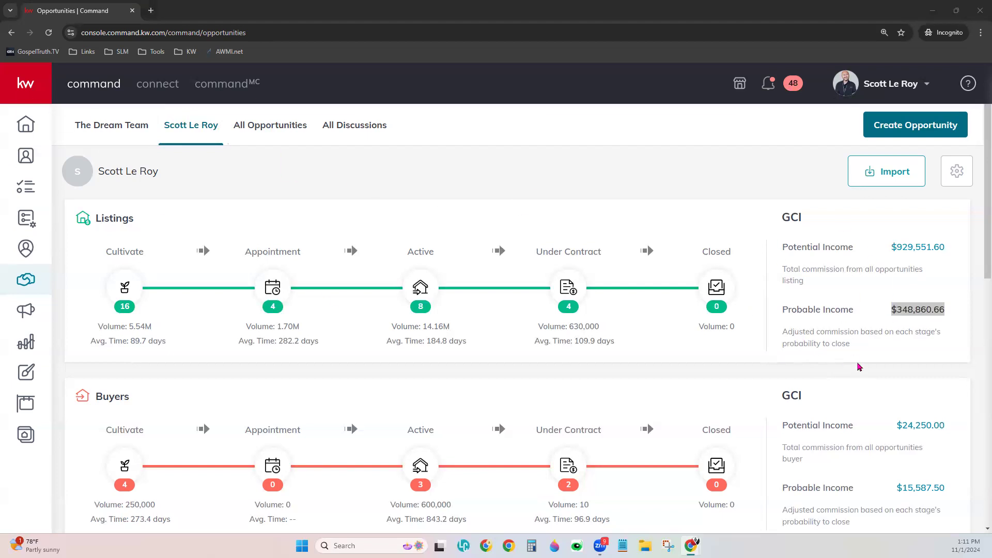
scroll(866, 364, "down", 1)
scroll(867, 364, "down", 2)
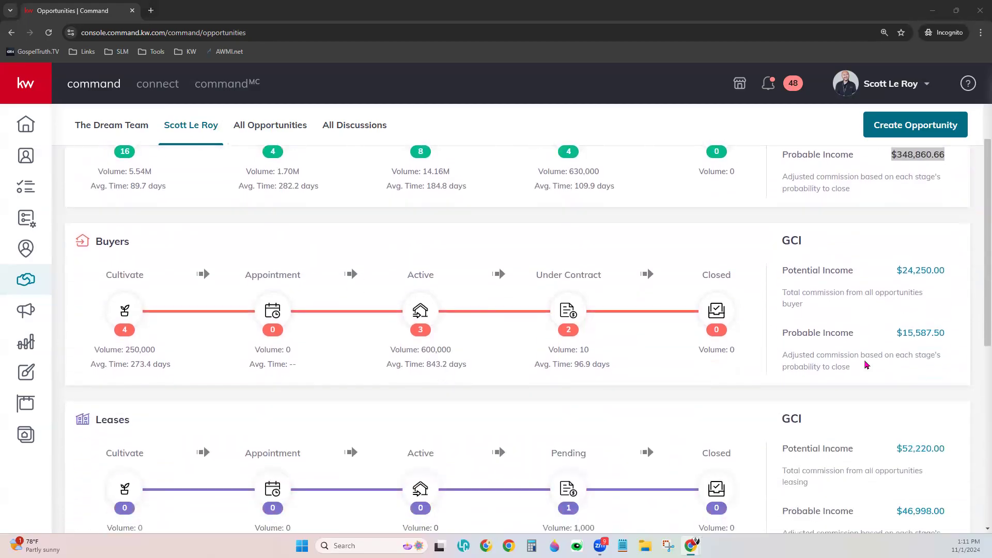
scroll(866, 365, "down", 1)
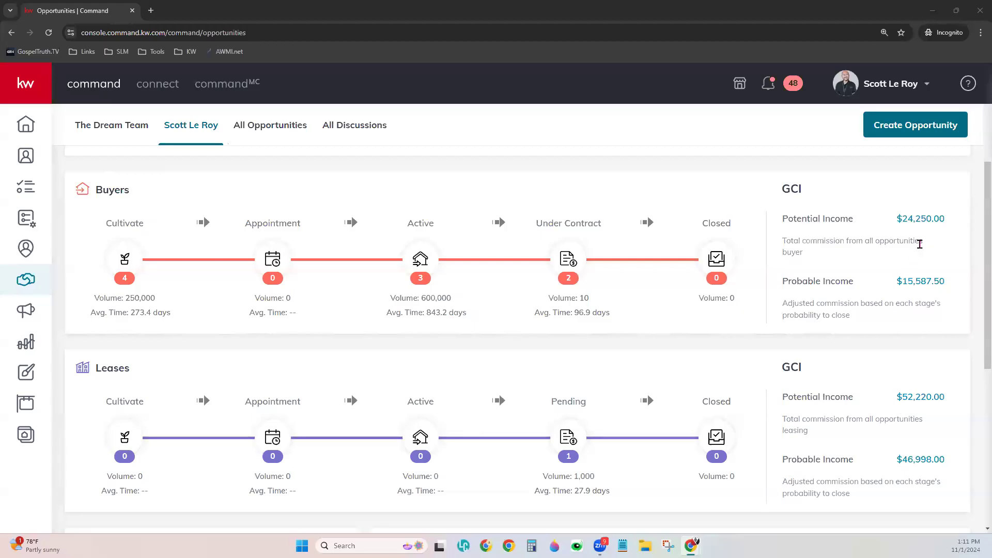
scroll(910, 323, "up", 4)
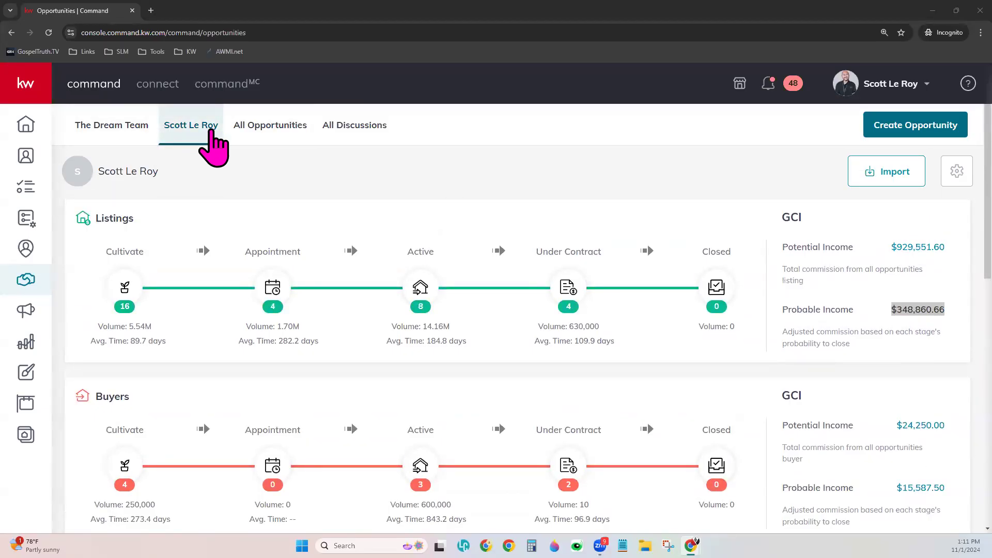
left_click(119, 130)
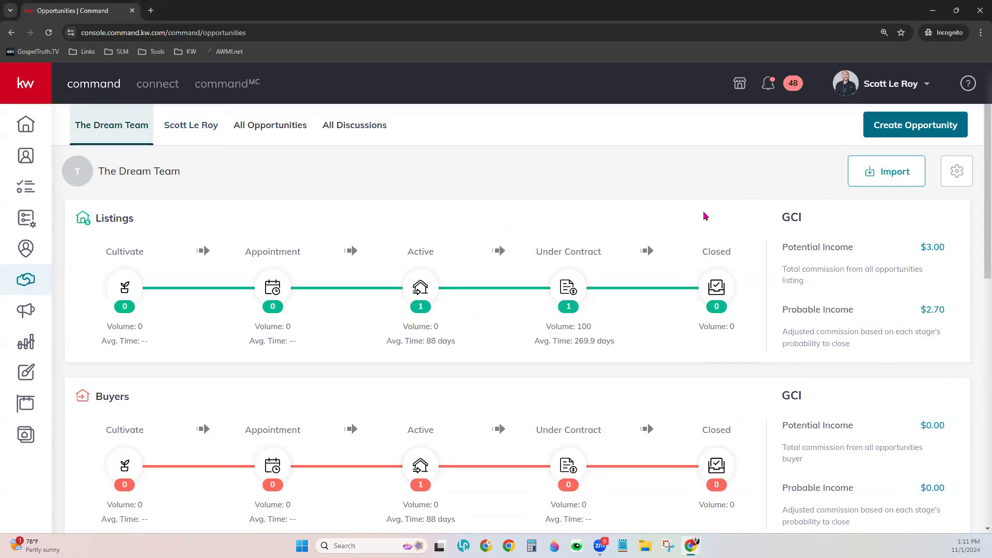
left_click(175, 129)
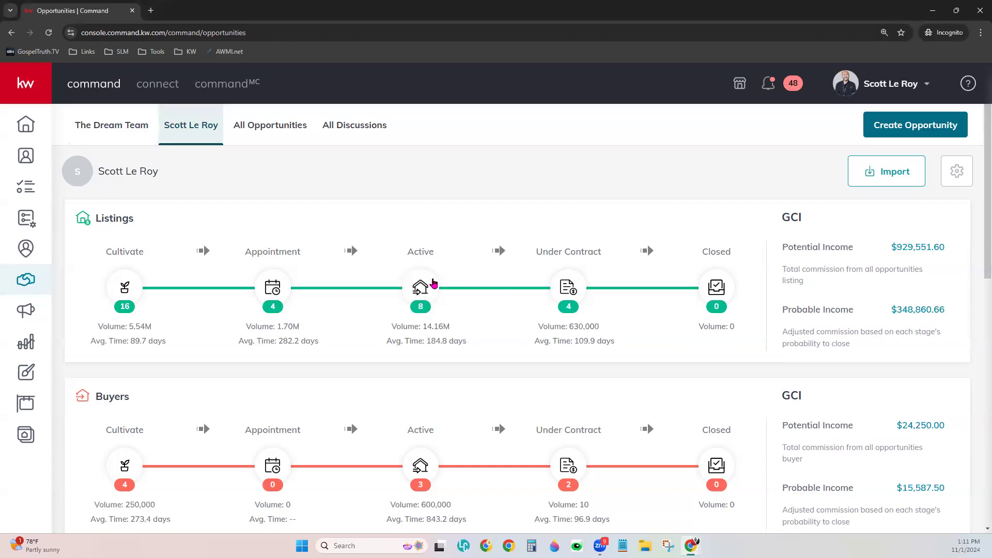
Scroll past the Leases pipeline to the Ratio, Activity chart and Closing This Month panels
scroll(480, 338, "down", 3)
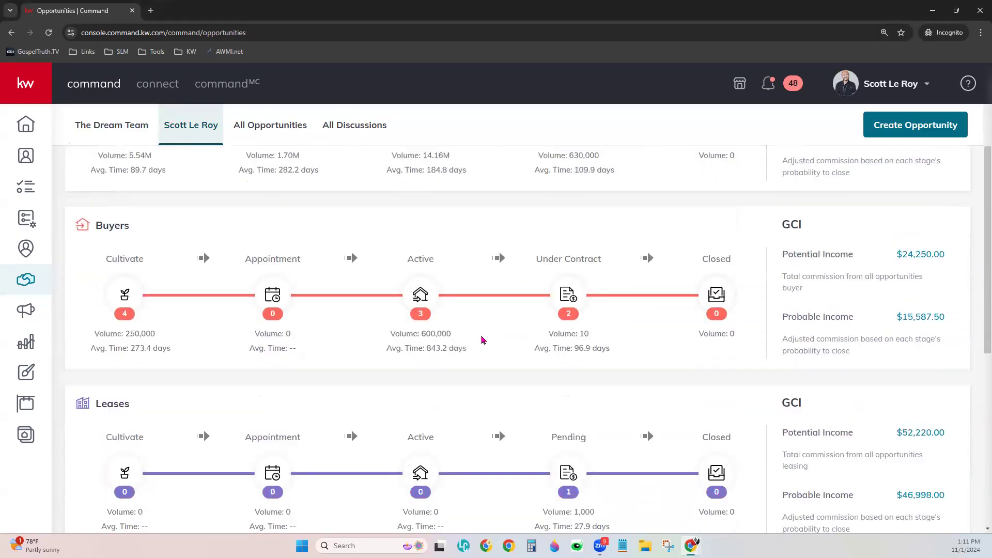
scroll(482, 340, "down", 6)
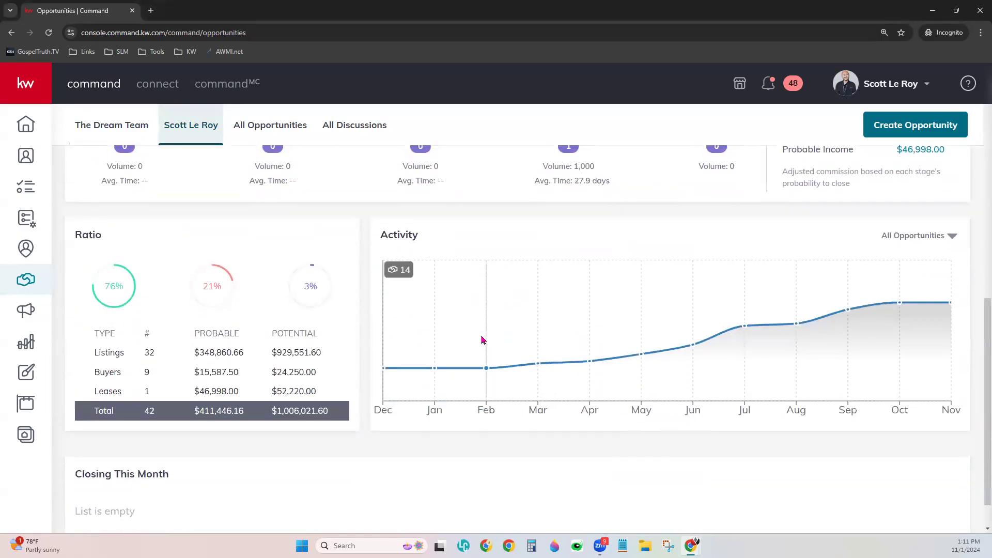
scroll(482, 340, "down", 1)
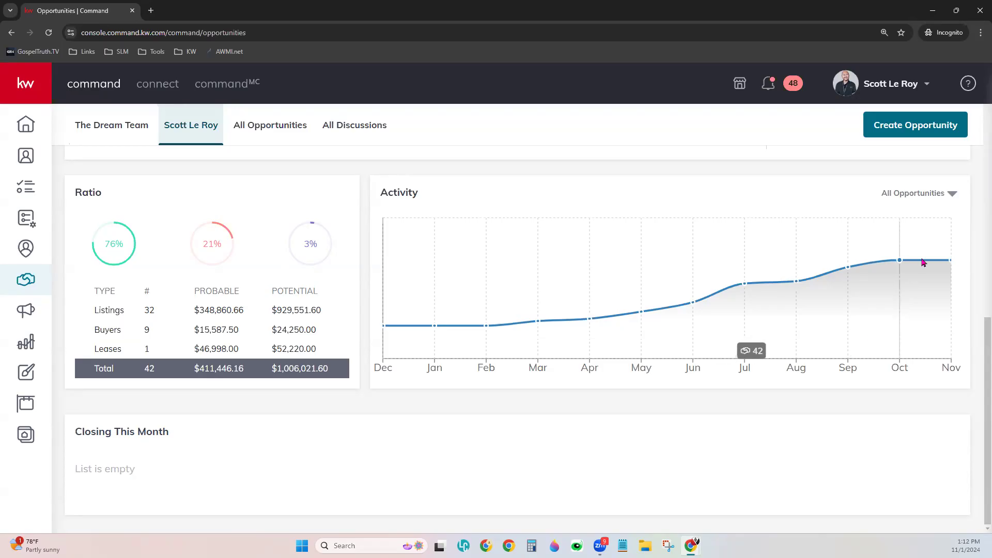
left_click(945, 195)
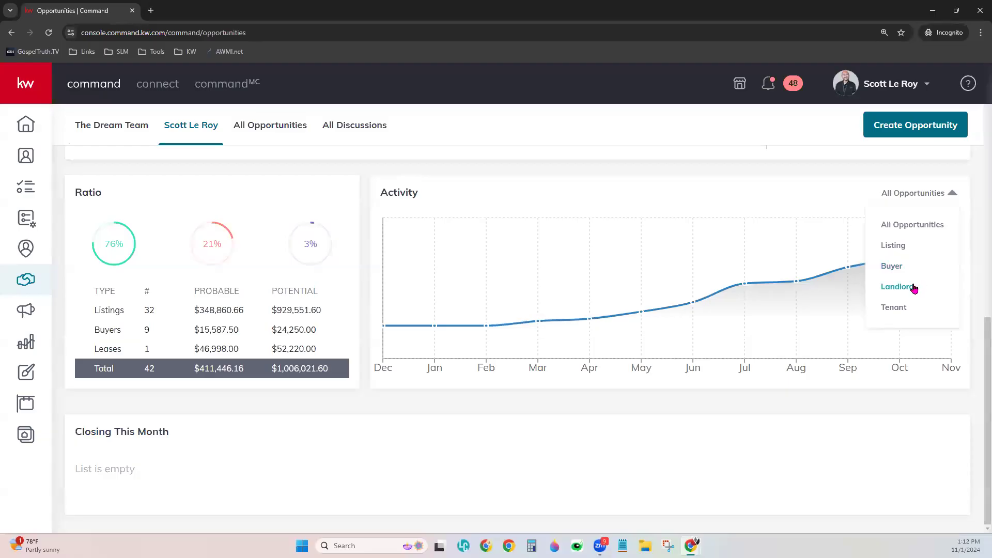
left_click(899, 246)
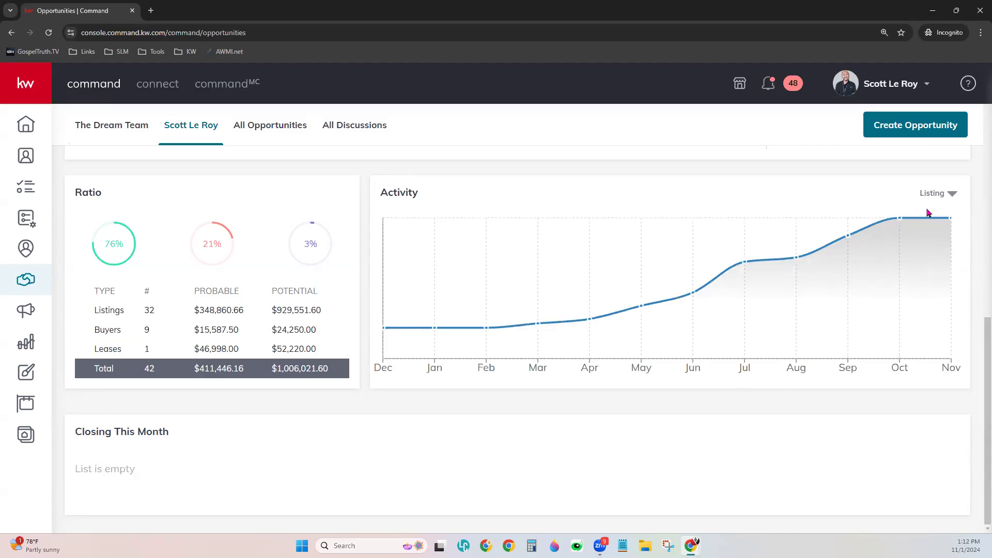
left_click(952, 193)
left_click(920, 271)
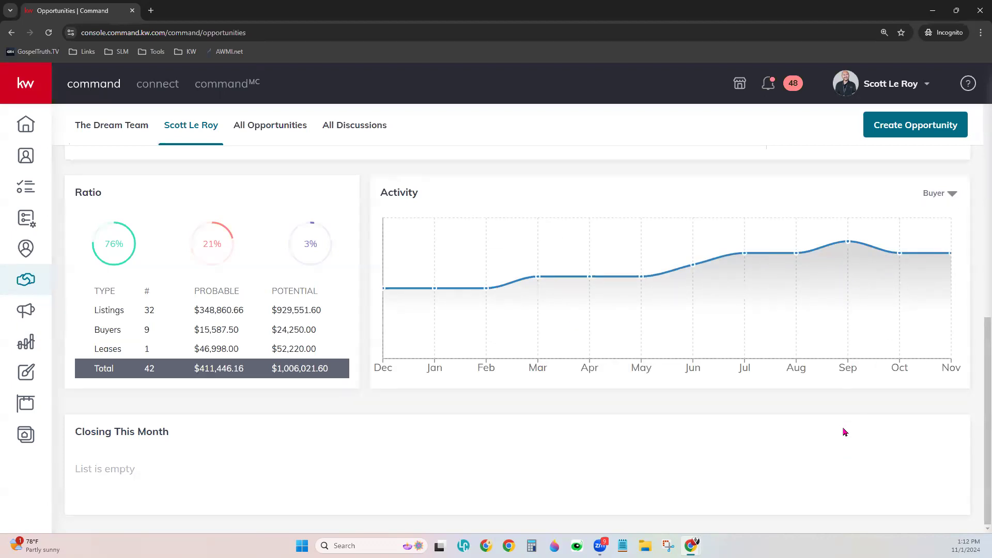
left_click(939, 199)
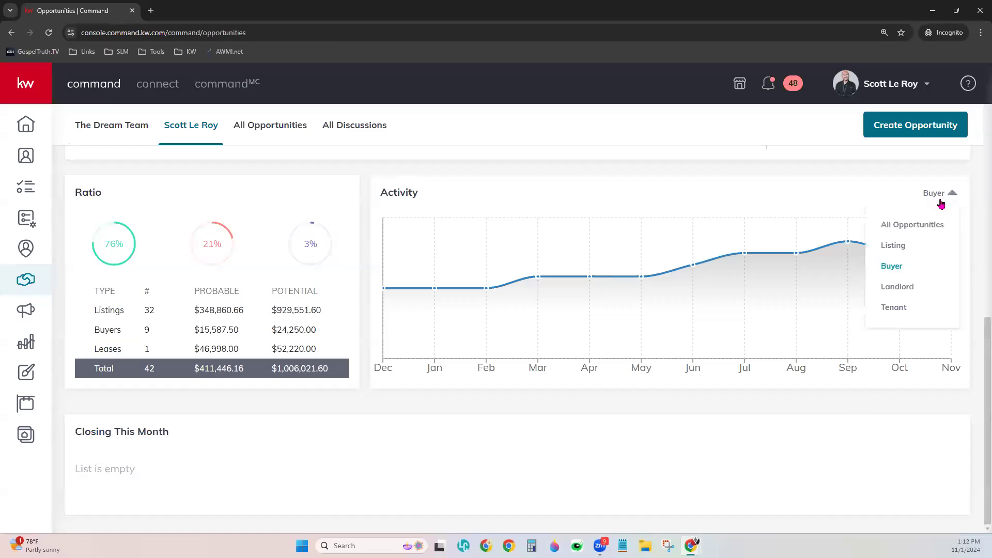
left_click(929, 228)
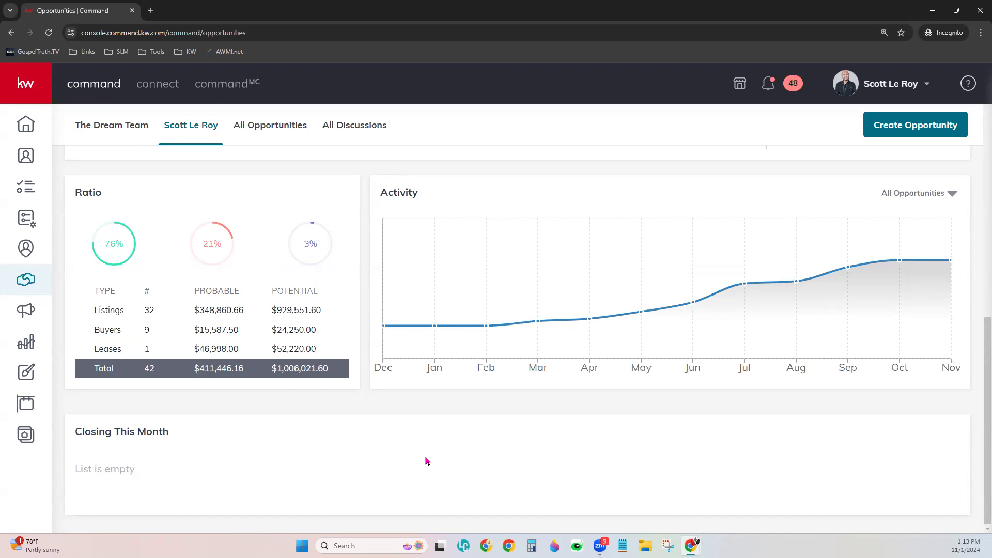
Scroll back to the top and open the Listings: Cultivate board (Watch 10, Nurture 1, Hot 5)
scroll(426, 460, "up", 8)
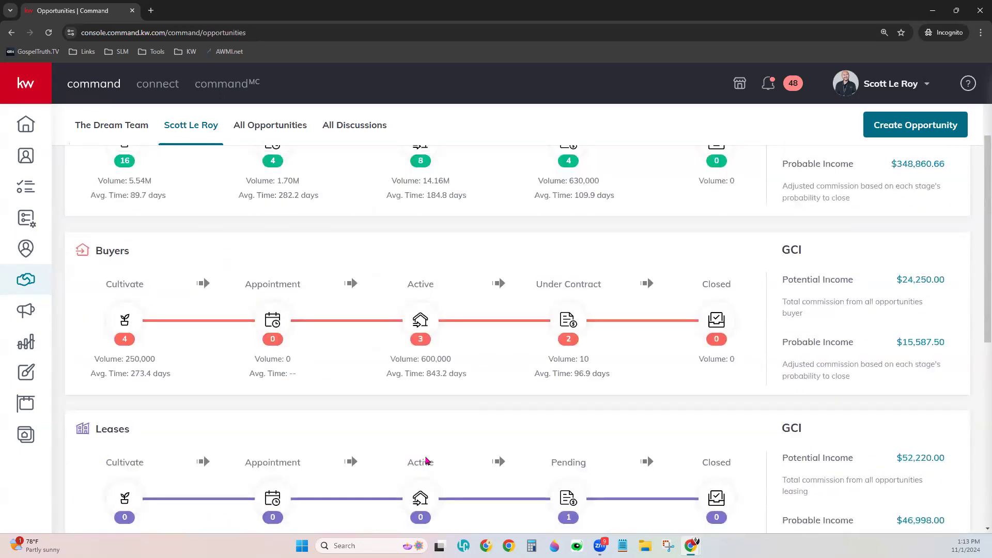
scroll(426, 459, "up", 3)
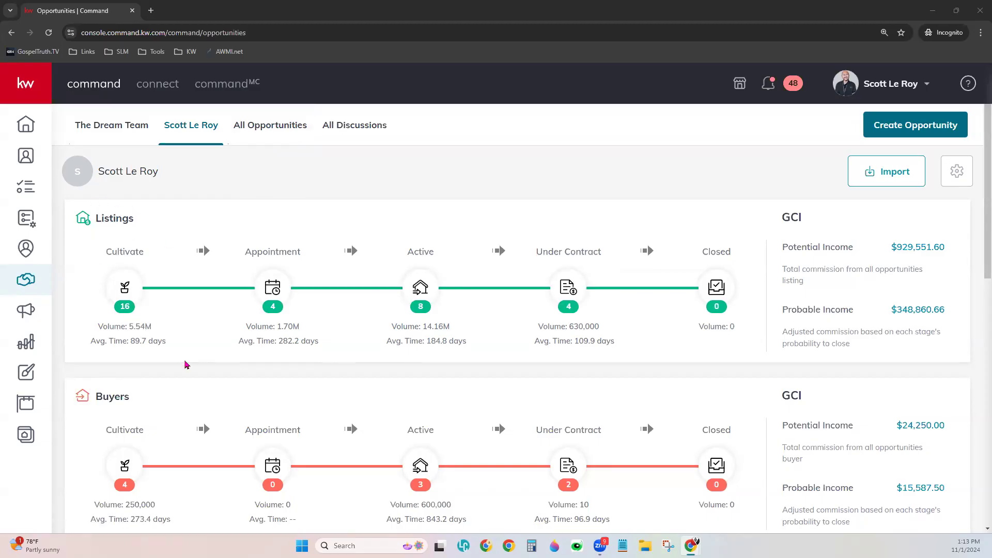
left_click(127, 288)
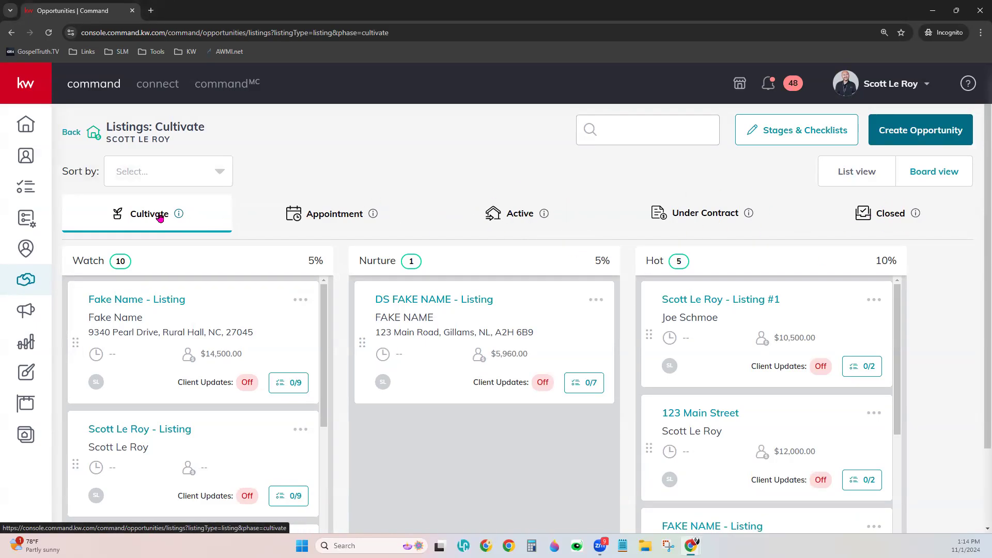
mouse_move(179, 216)
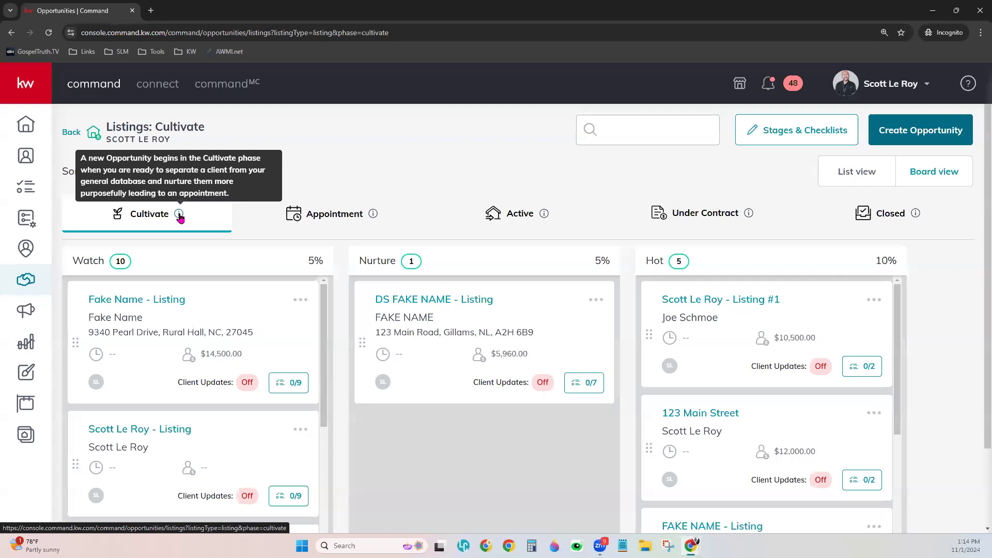
mouse_move(372, 215)
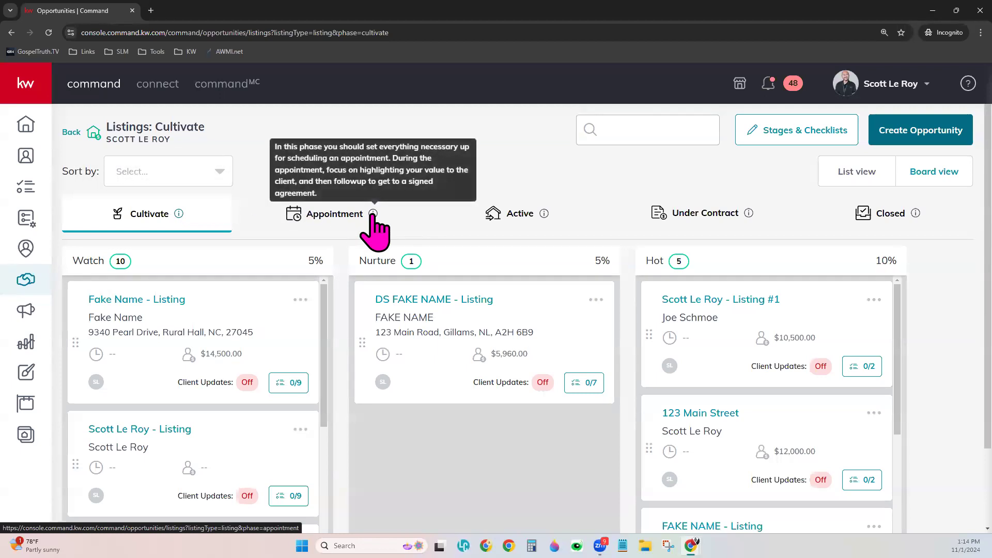
mouse_move(546, 214)
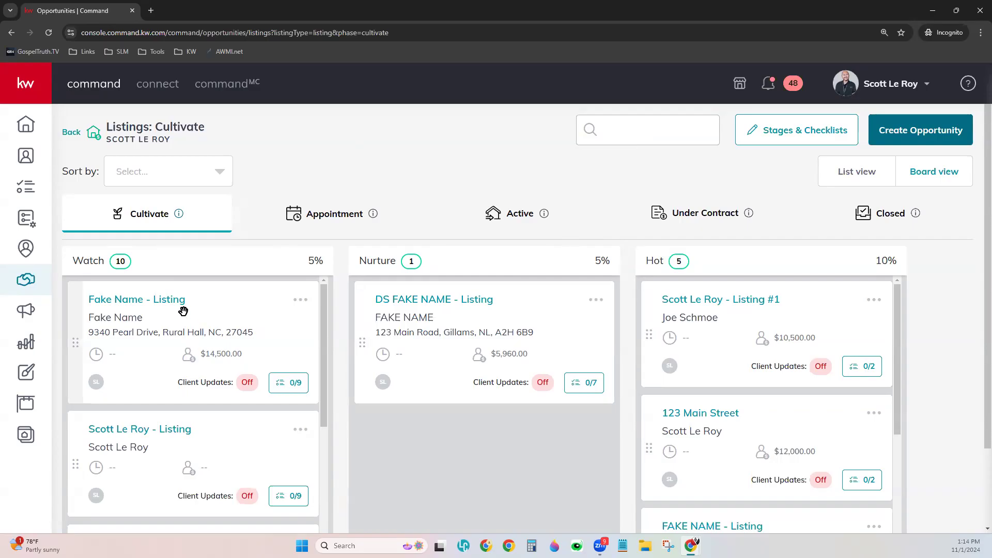
double_click(86, 256)
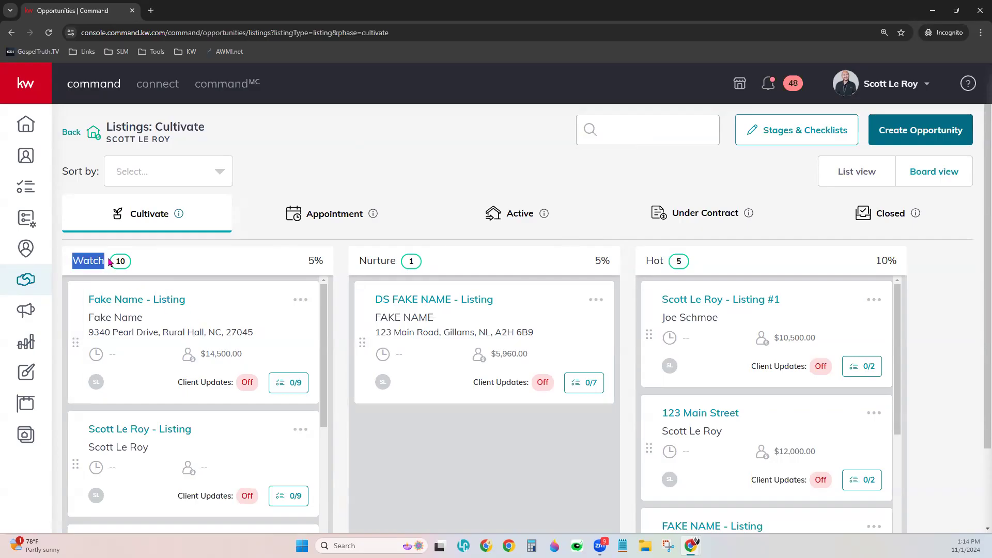
double_click(361, 262)
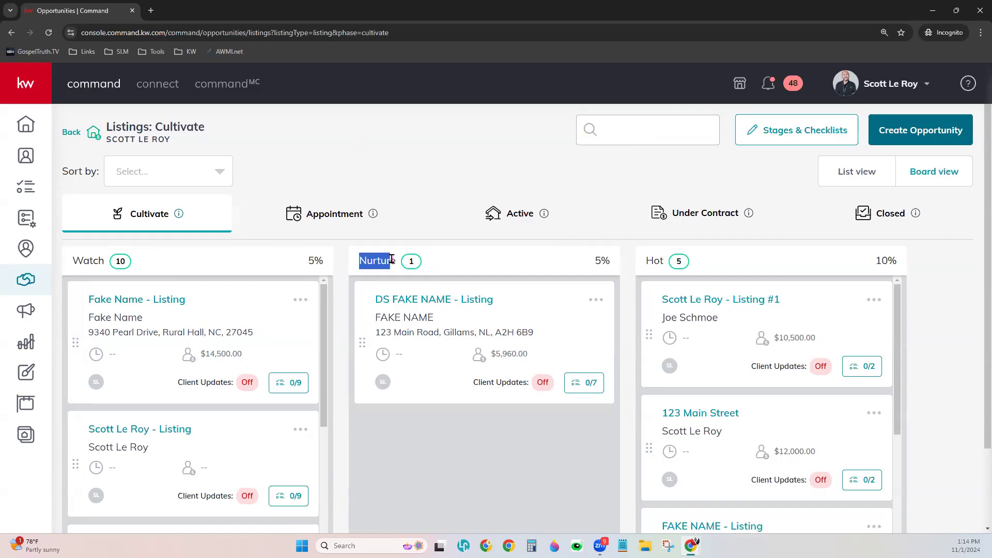
double_click(649, 261)
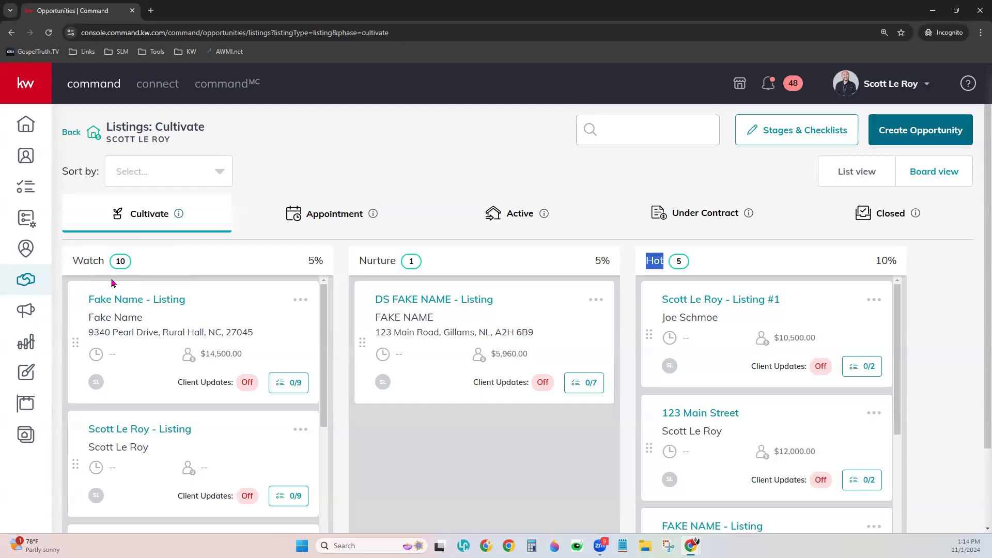
left_click(361, 277)
left_click_drag(642, 264, 671, 258)
left_click(322, 219)
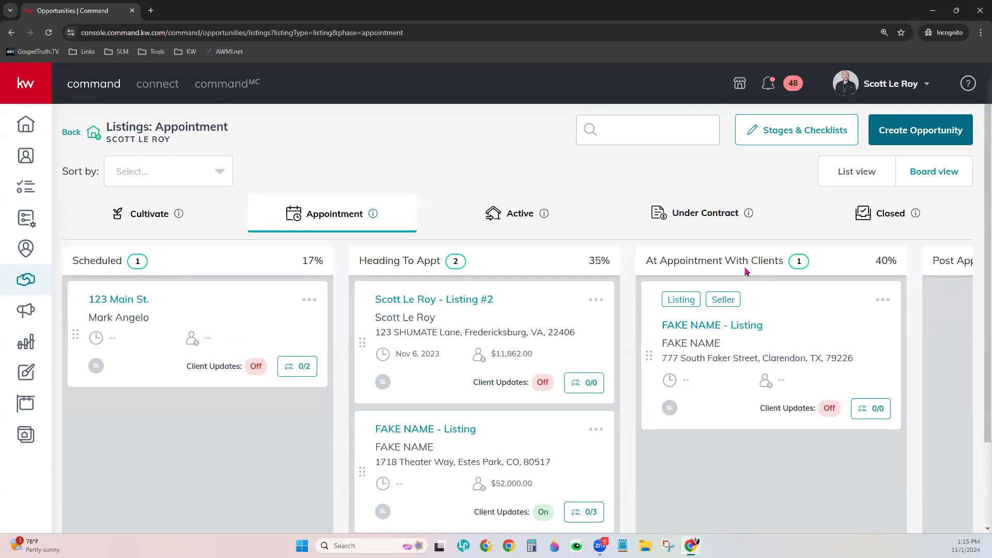
left_click(505, 216)
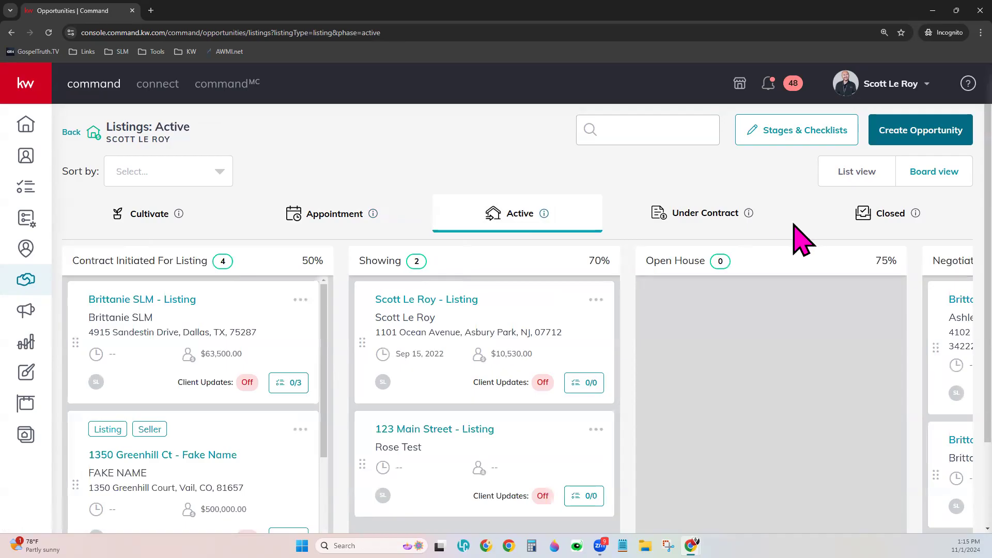
left_click(707, 216)
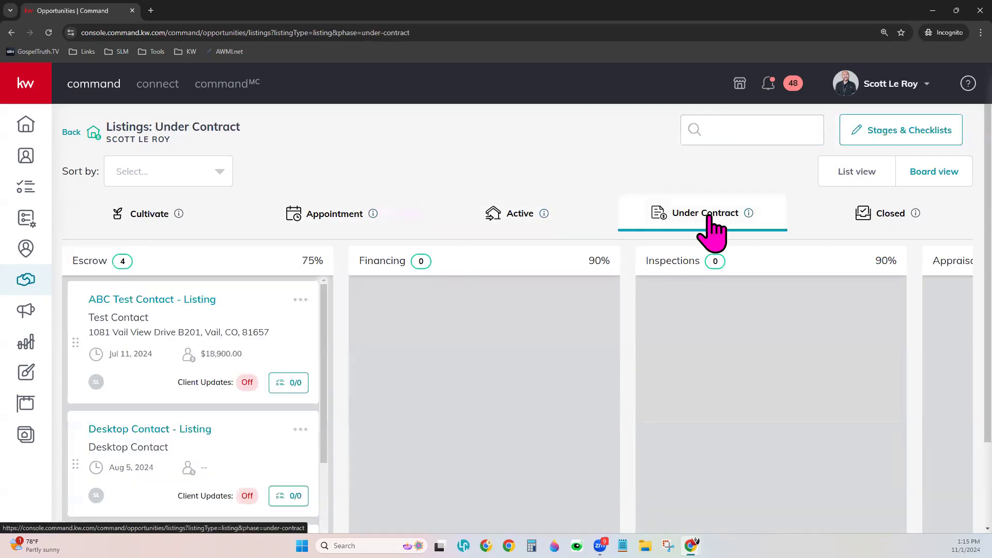
left_click(871, 218)
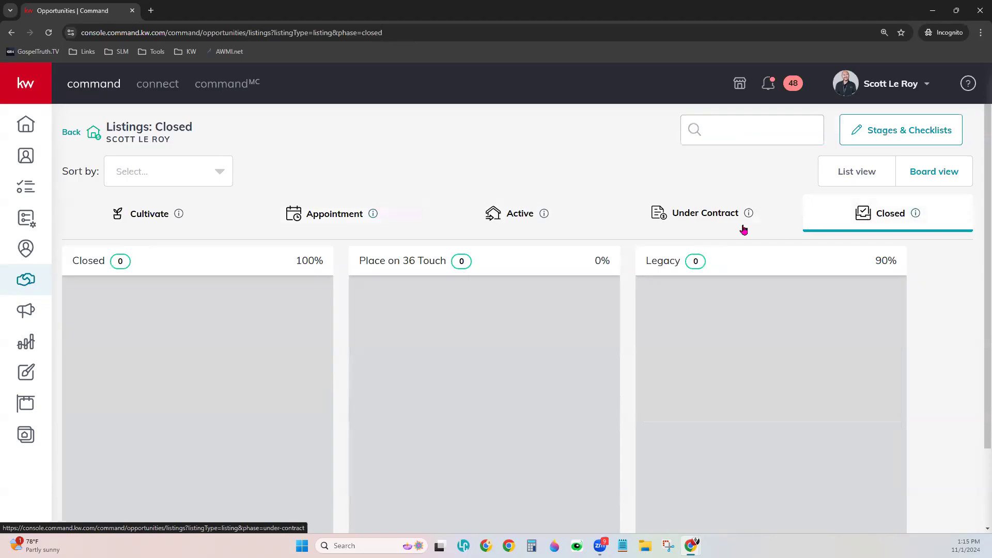
left_click(153, 217)
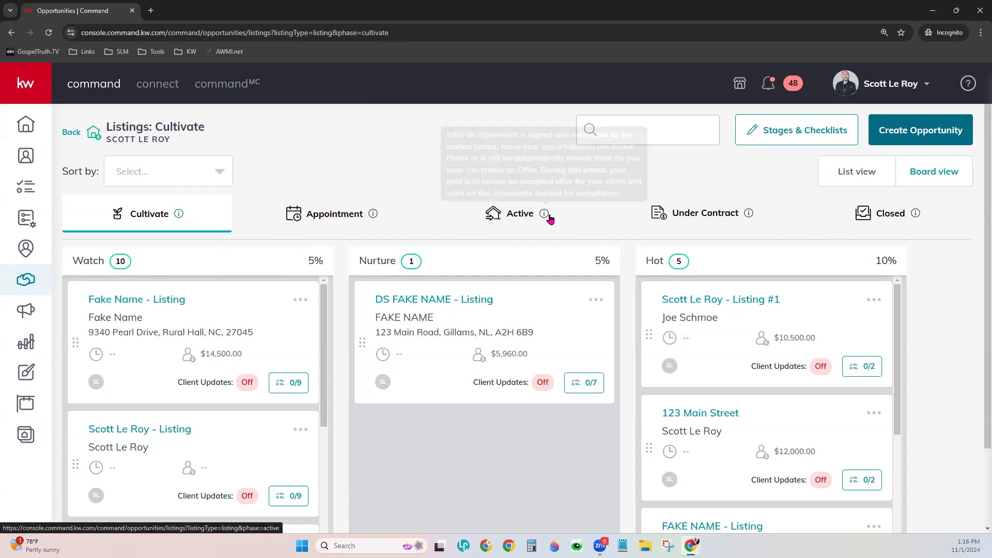
Open the Active phase stage editor and move the Negotiations stage above Open House
left_click(334, 214)
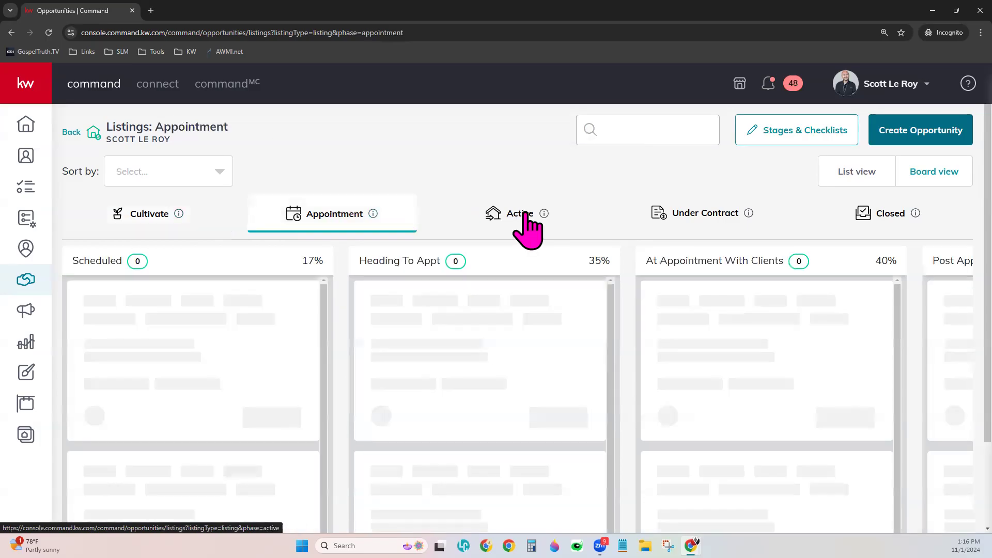
left_click(521, 217)
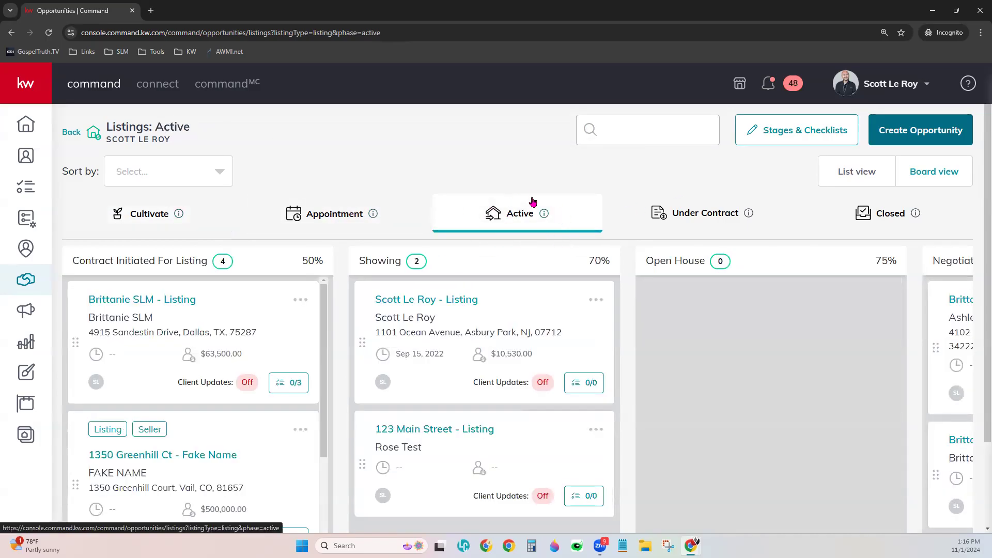
left_click(807, 132)
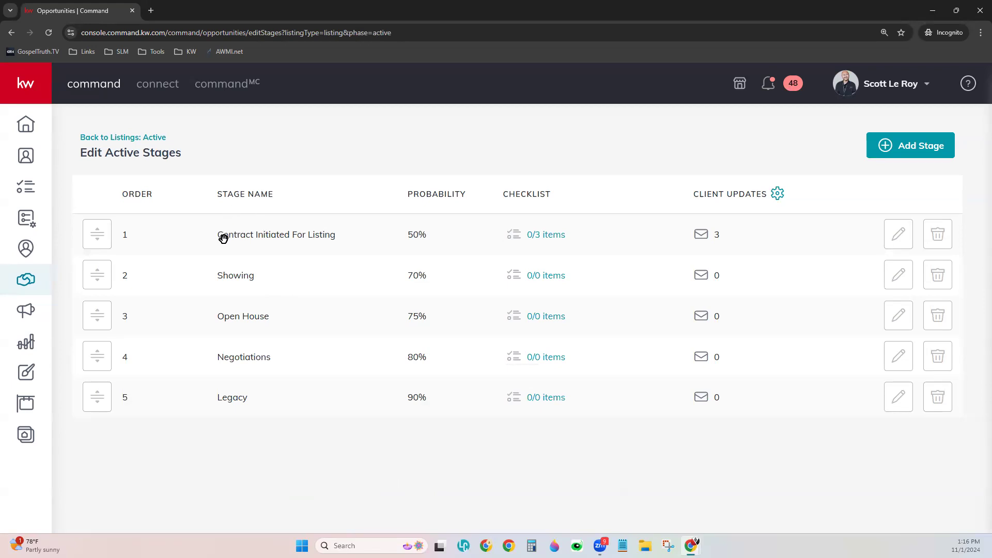
mouse_move(102, 365)
left_mouse_down()
mouse_move(116, 278)
mouse_move(96, 355)
left_mouse_up()
left_click(560, 236)
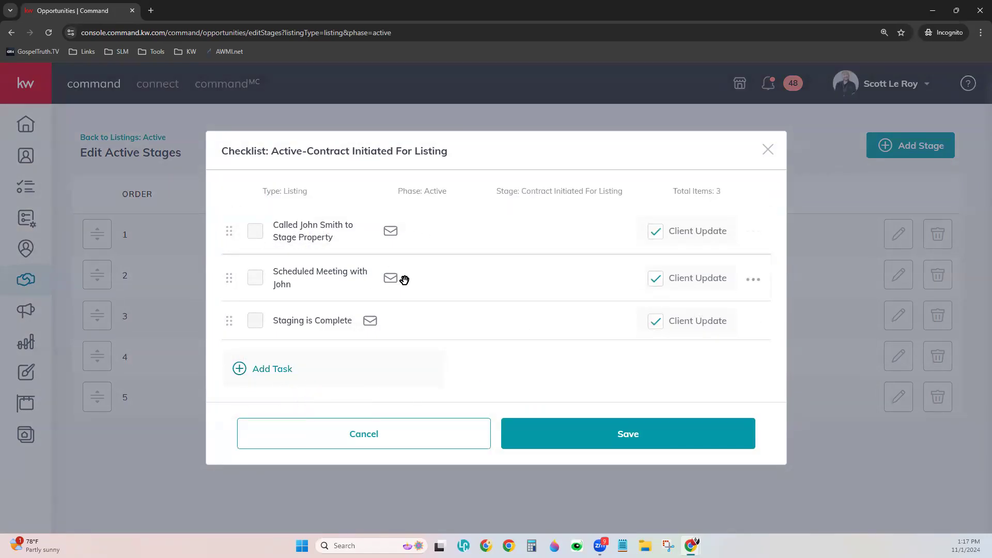
left_click_drag(231, 279, 256, 240)
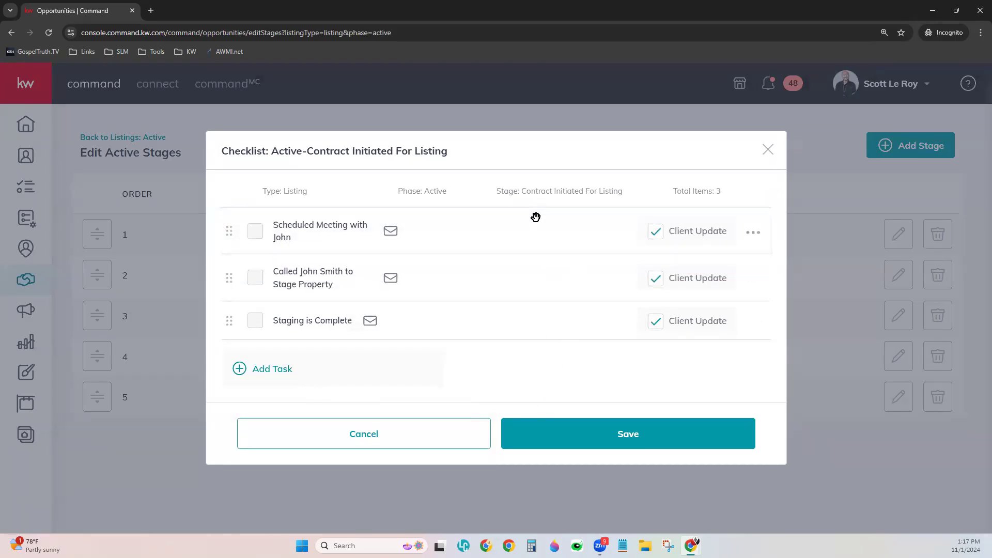
left_click(768, 149)
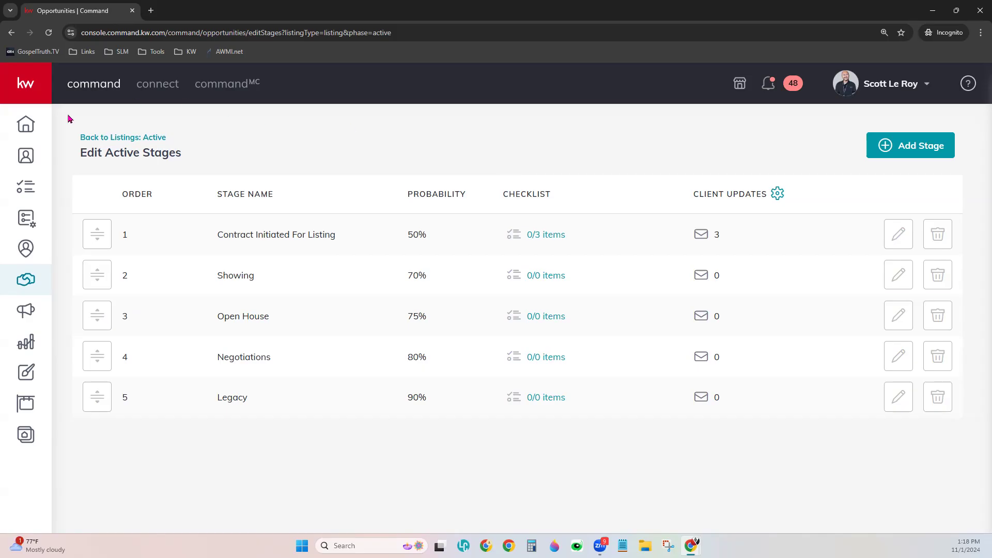
Go back to the Listings: Active board, where Contract Initiated For Listing holds 4 listings
left_click(111, 137)
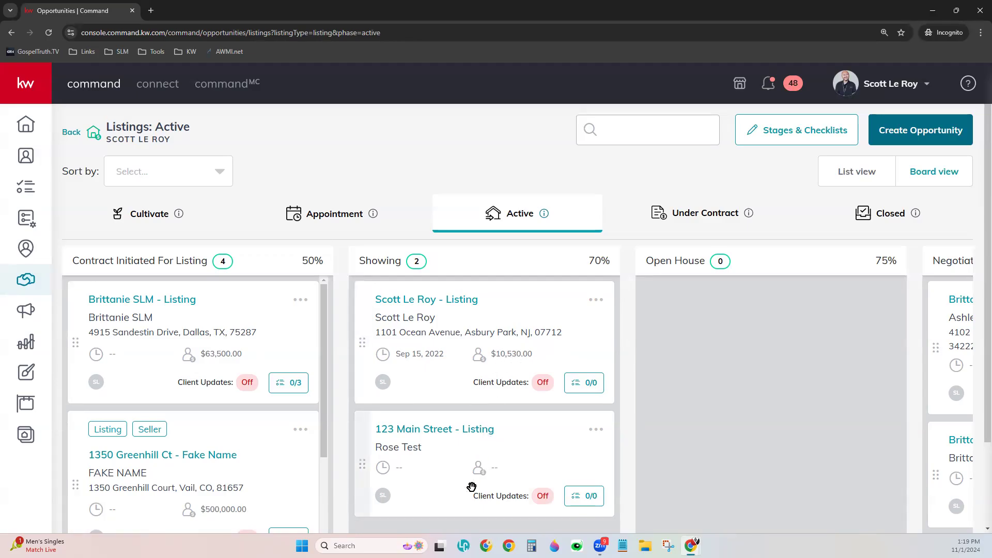
left_click(290, 374)
left_click(289, 383)
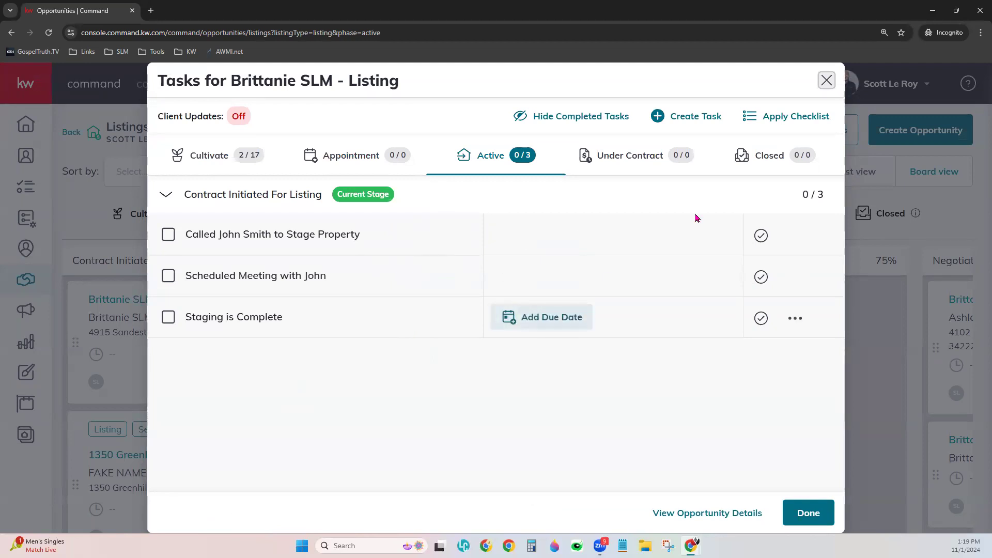
left_click(827, 80)
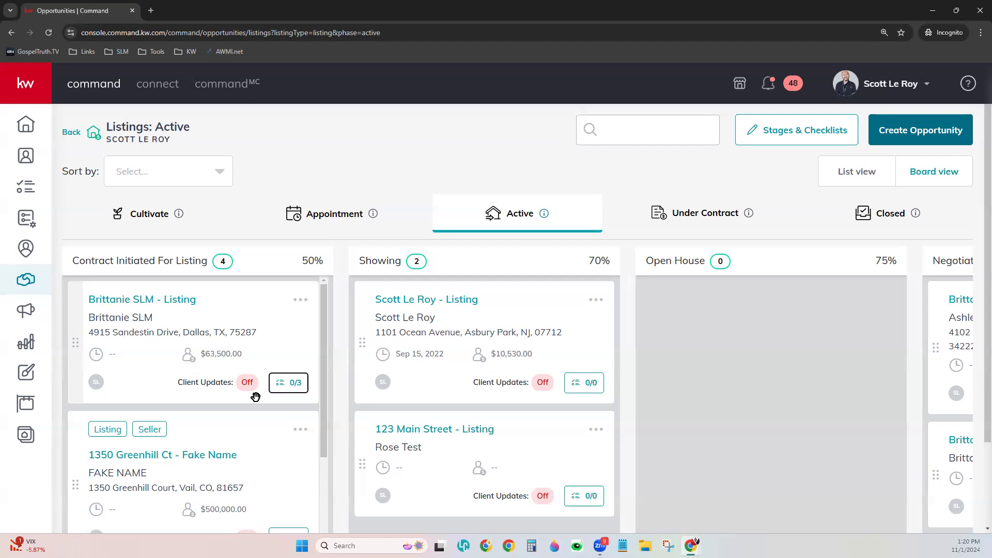
Reopen the task list of the first listing on the Active board
left_click(291, 387)
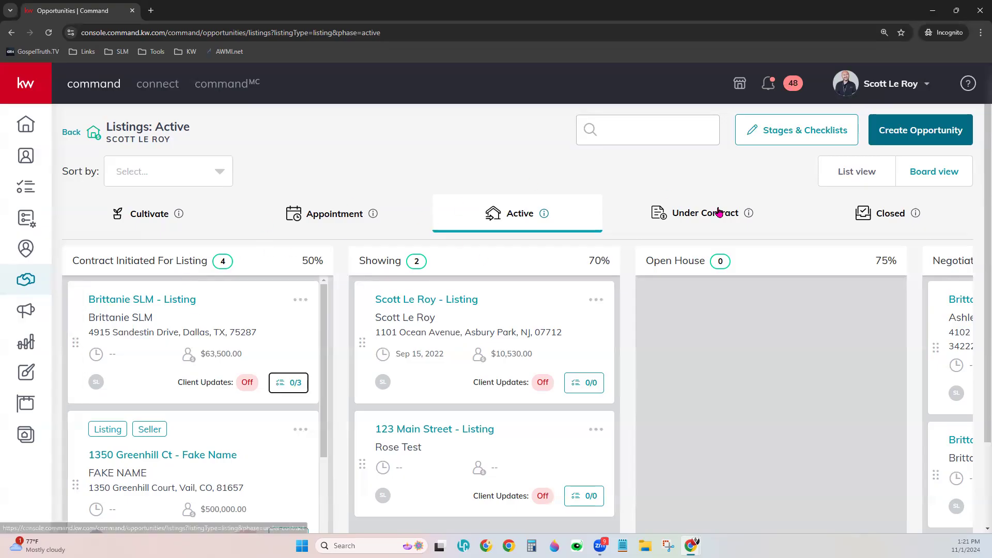
left_click(129, 216)
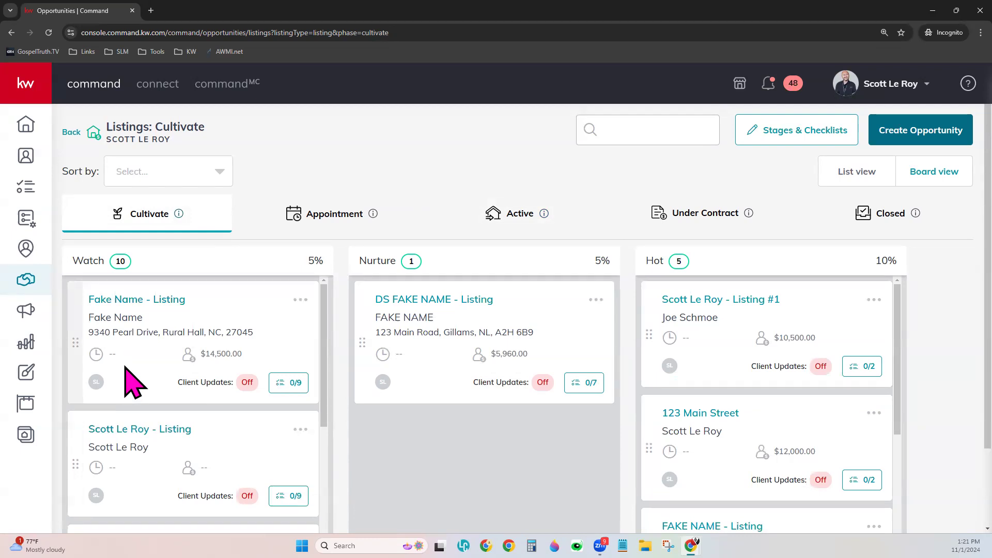
left_click_drag(136, 356, 293, 286)
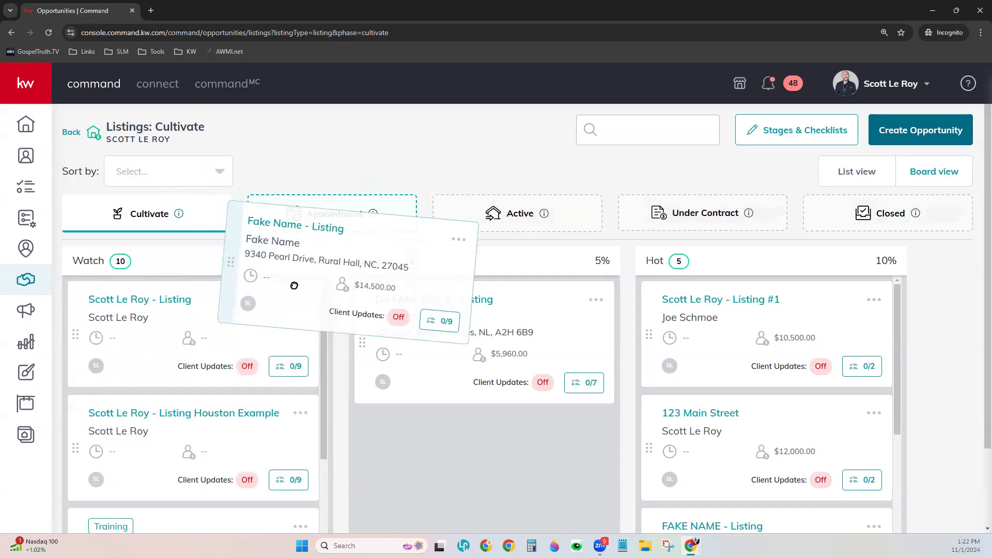
left_click_drag(294, 286, 294, 285)
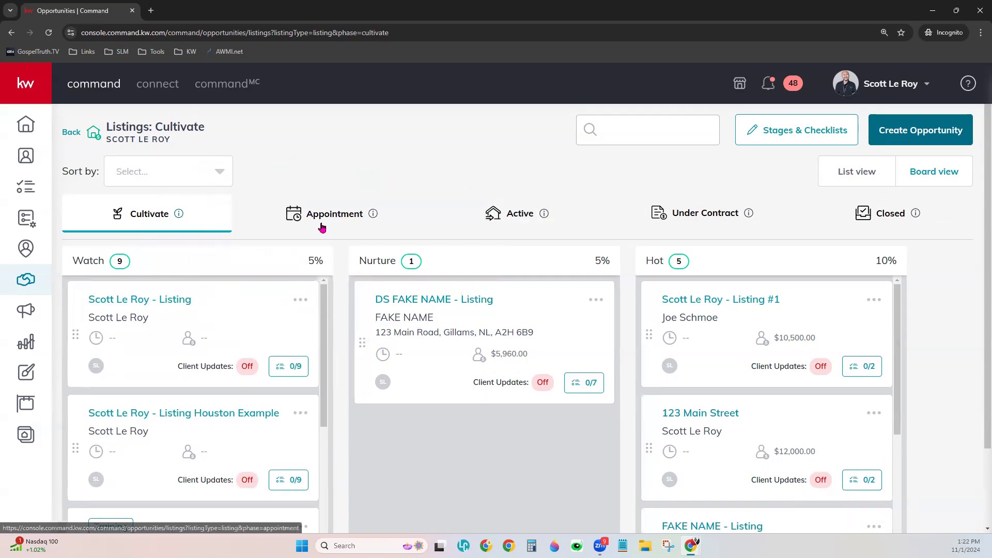
On the Appointment board, place $14,500 in Heading To Appt, $11,862 in At Appointment With Clients, and $52,000 in Scheduled
left_click(321, 223)
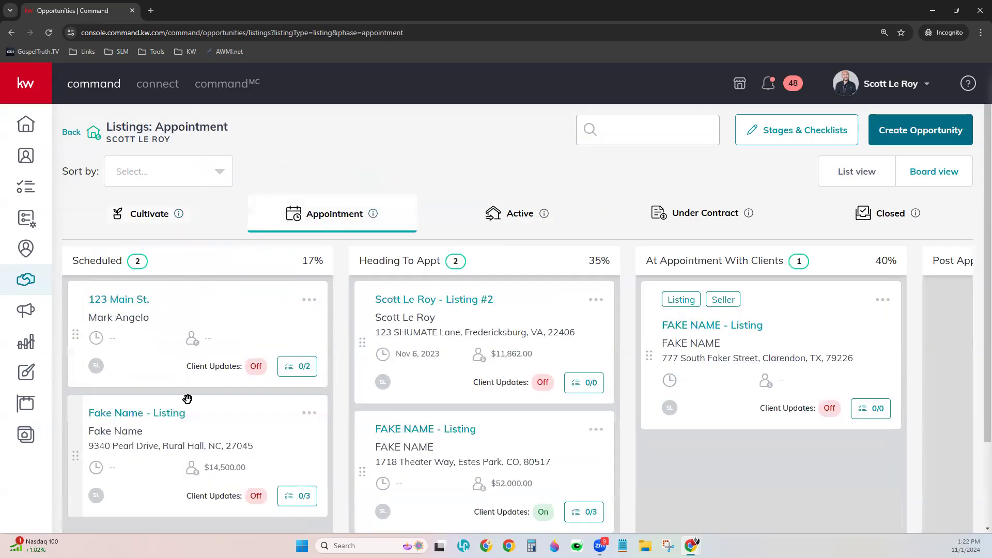
scroll(163, 422, "down", 2)
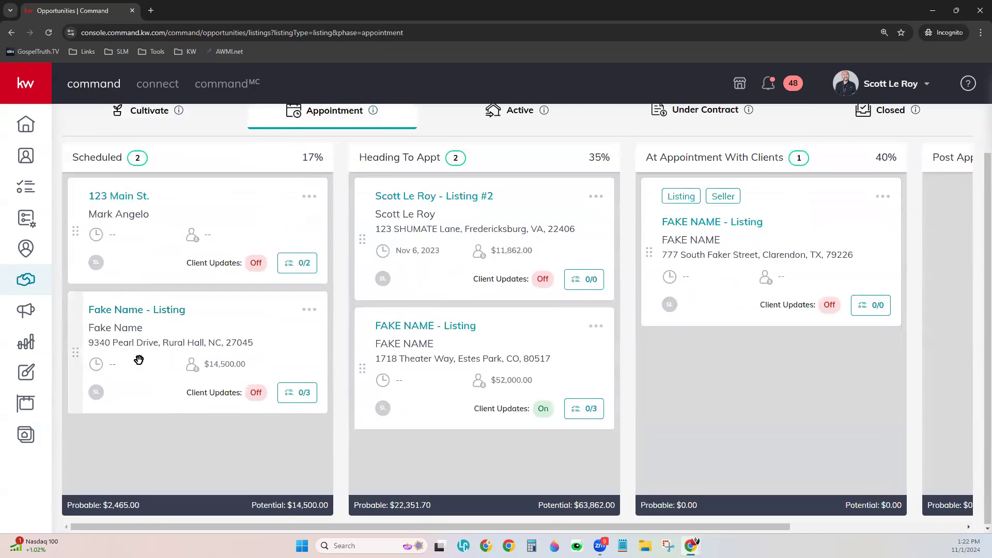
scroll(276, 436, "up", 2)
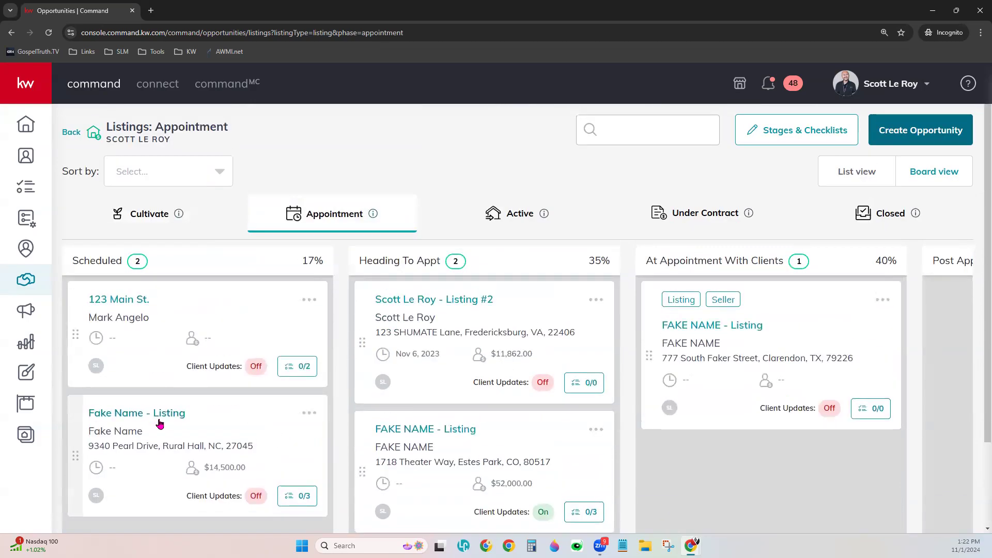
left_click_drag(111, 426, 405, 331)
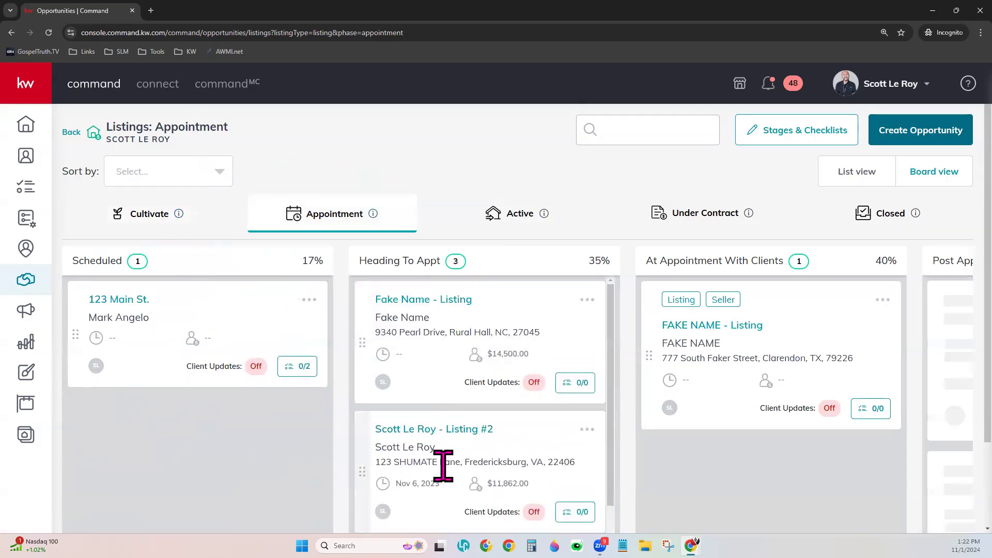
left_click_drag(443, 483, 689, 439)
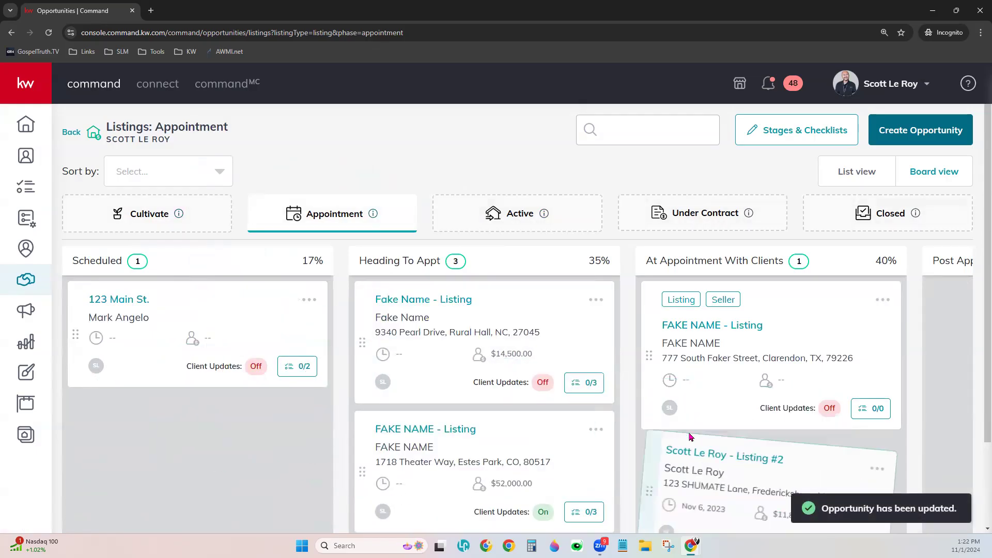
left_click_drag(474, 457, 166, 437)
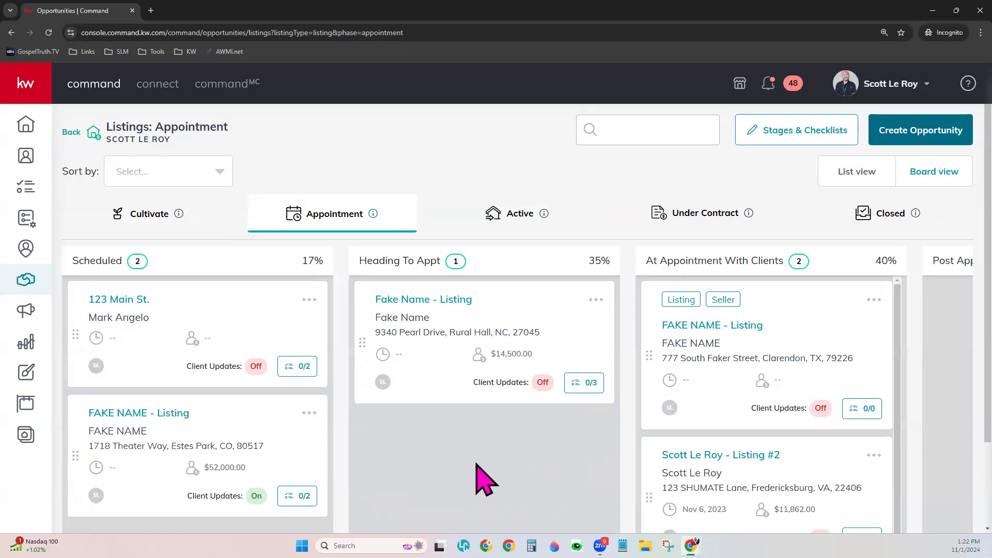
left_click(313, 300)
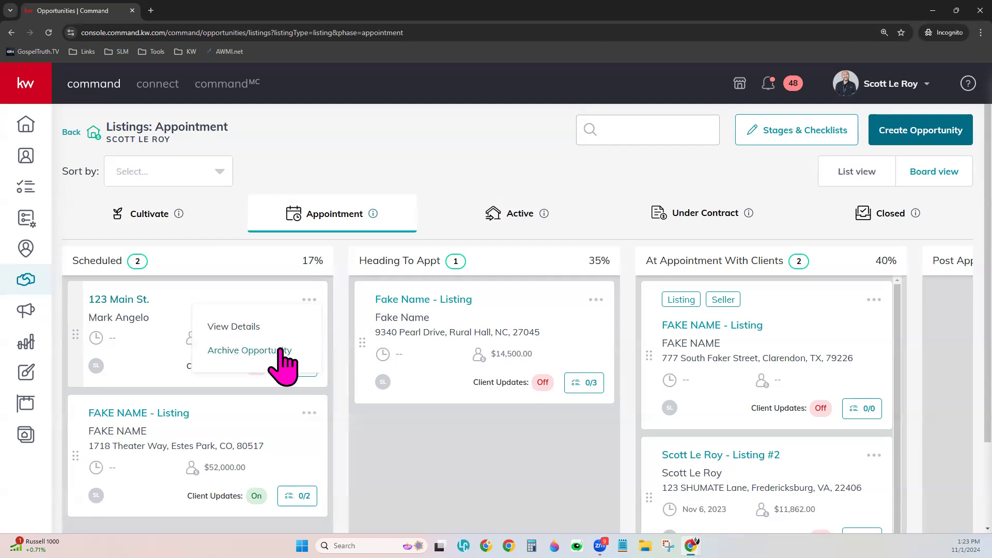
left_click(157, 317)
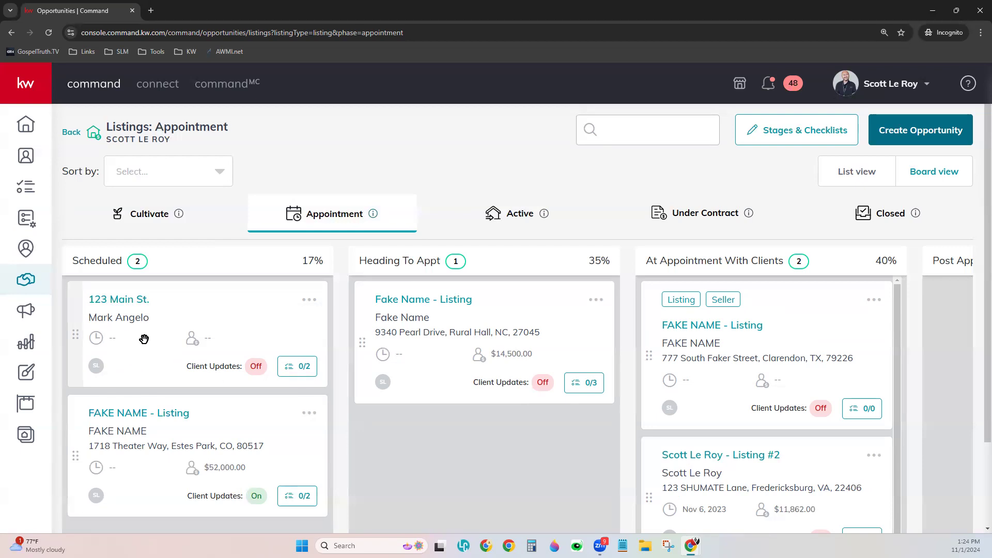
Open the 123 Main St. listing's opportunity details from its card title
left_click(137, 300)
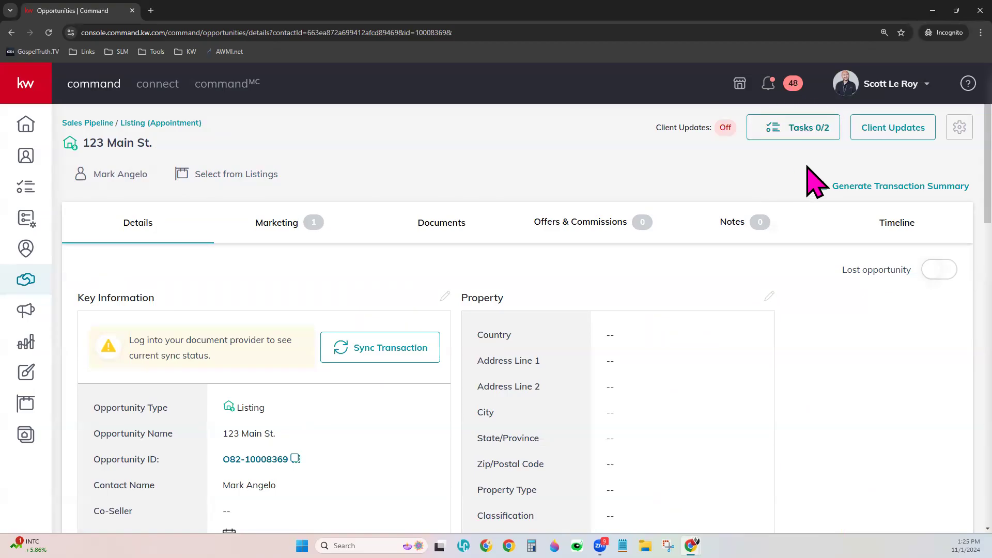
left_click(810, 133)
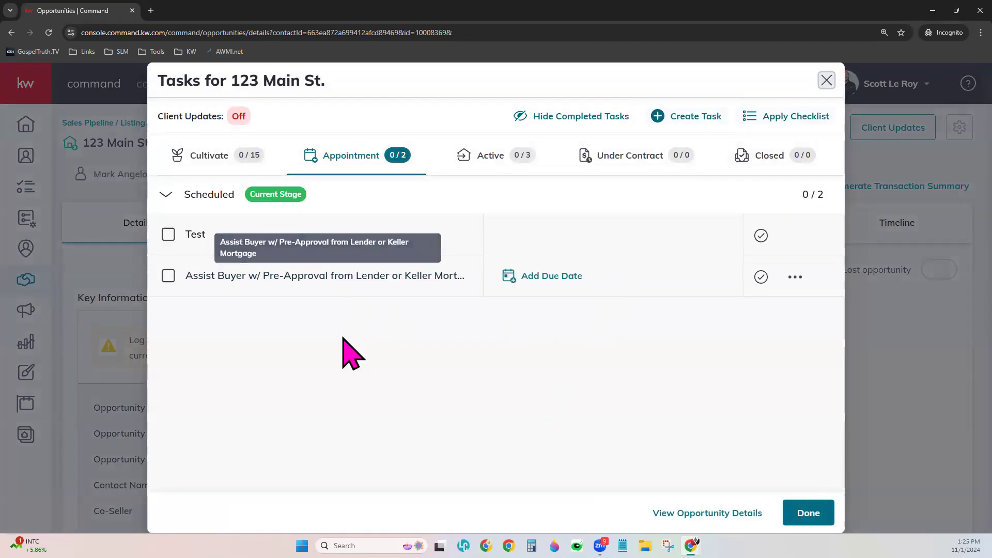
left_click_drag(314, 274, 328, 231)
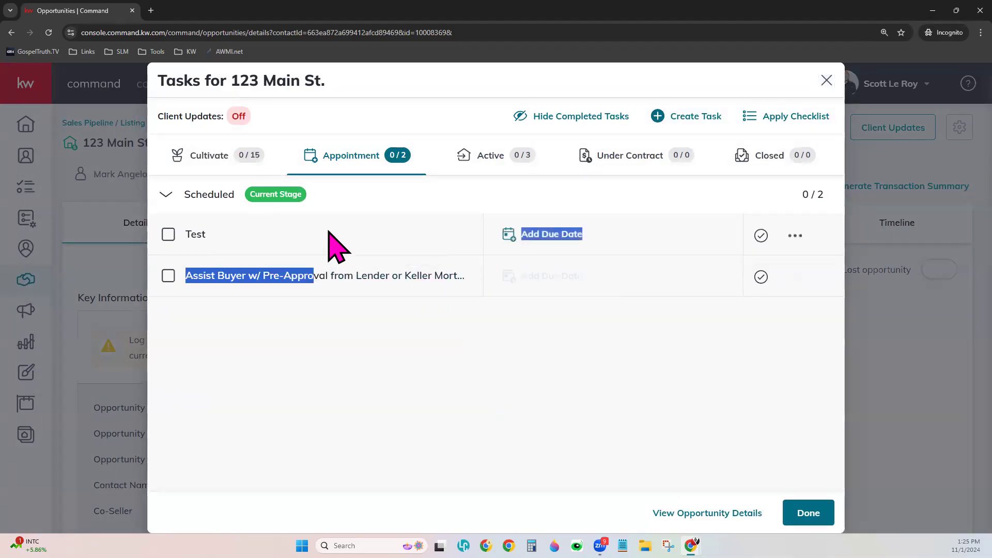
left_click(505, 162)
left_click(648, 168)
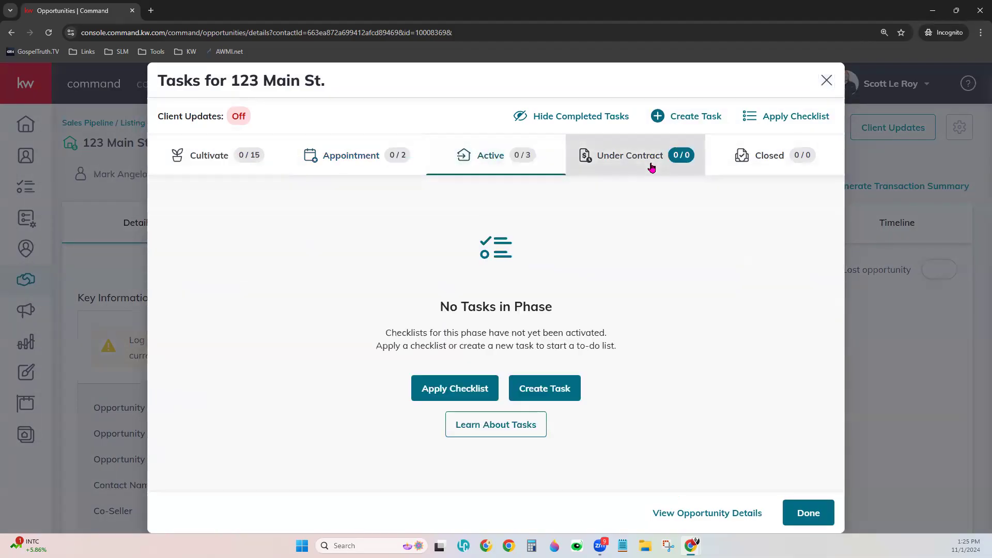
left_click(764, 166)
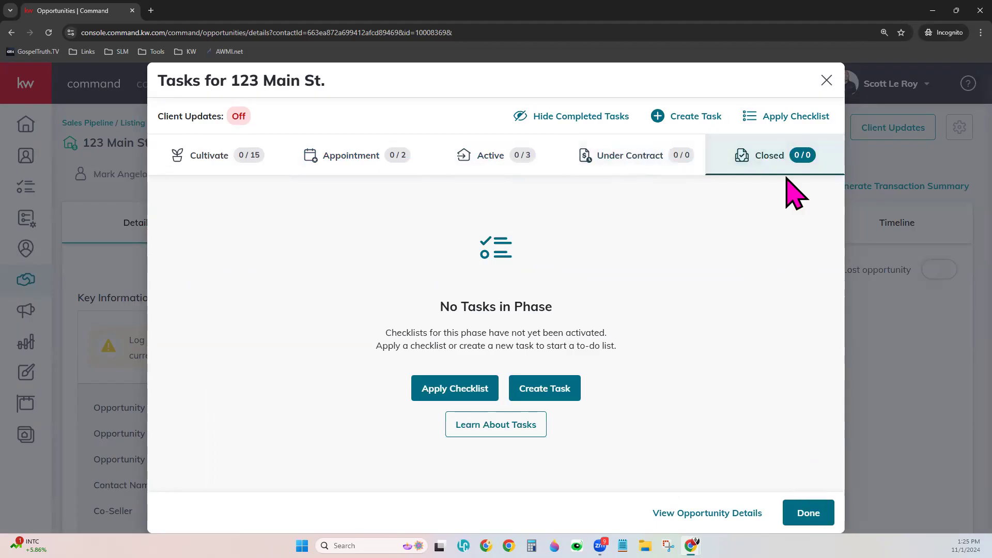
left_click(825, 84)
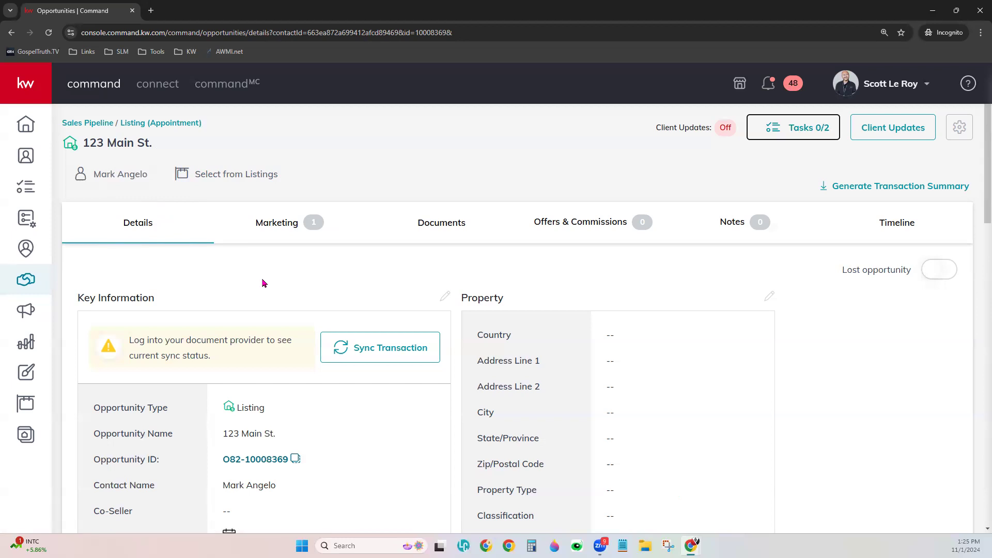
scroll(262, 283, "down", 3)
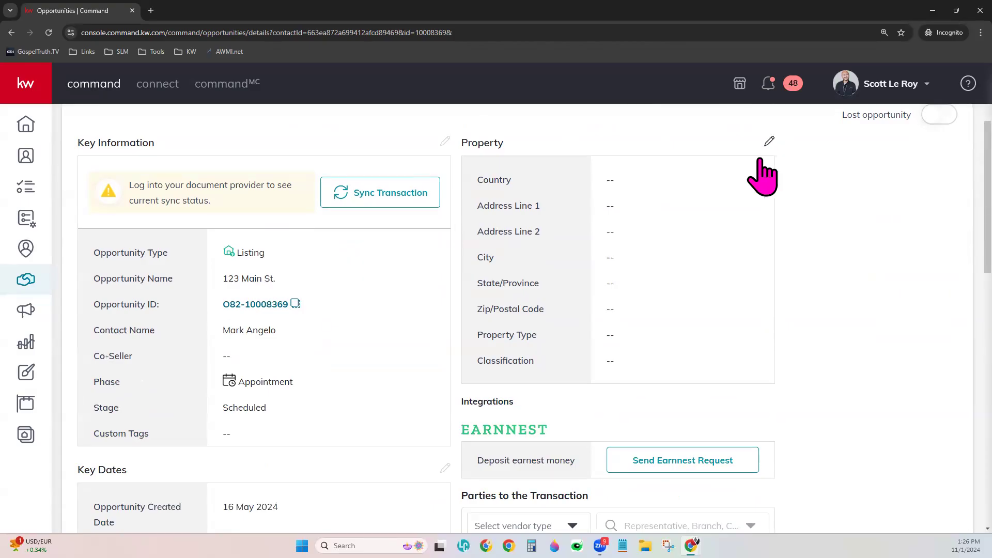
scroll(368, 406, "down", 1)
scroll(367, 406, "down", 5)
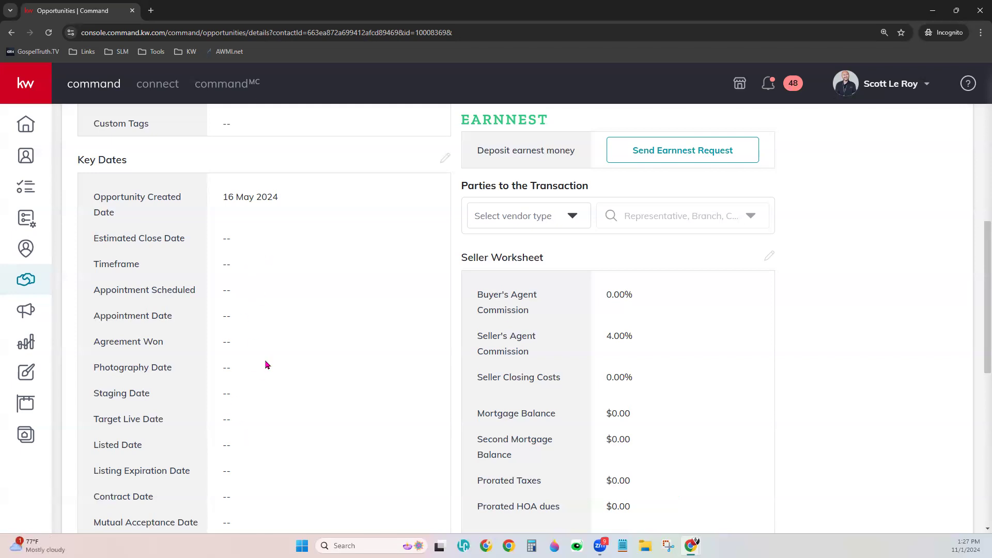
scroll(379, 383, "down", 9)
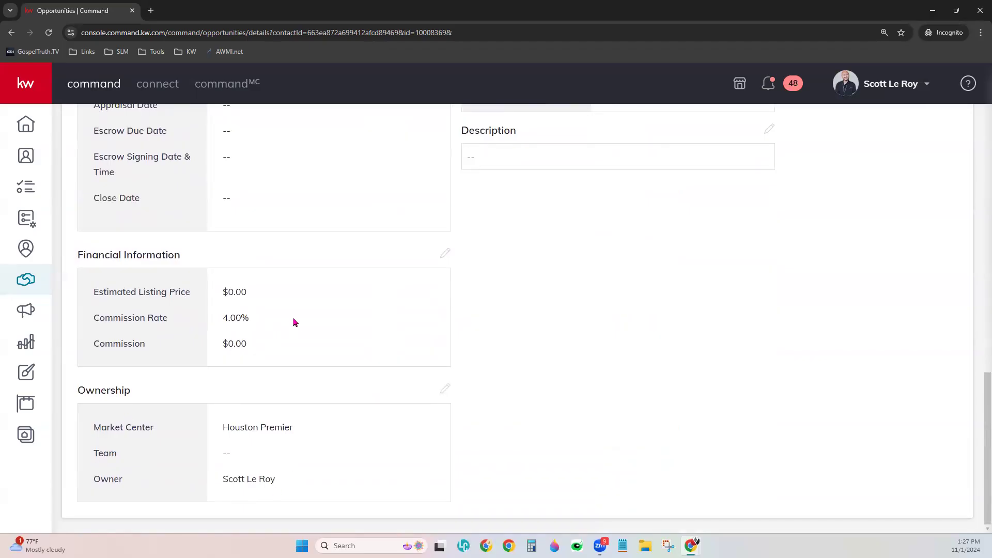
scroll(293, 322, "up", 15)
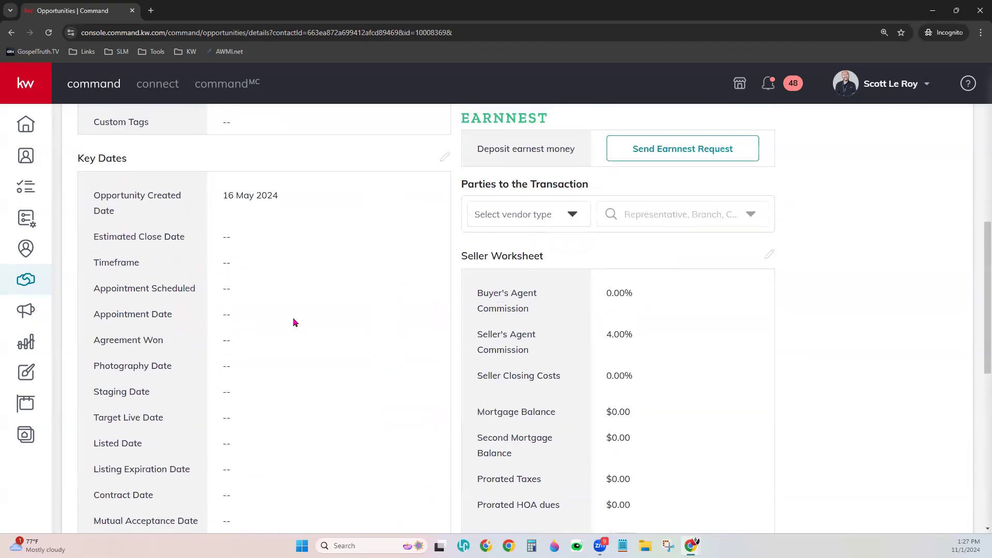
scroll(294, 323, "up", 4)
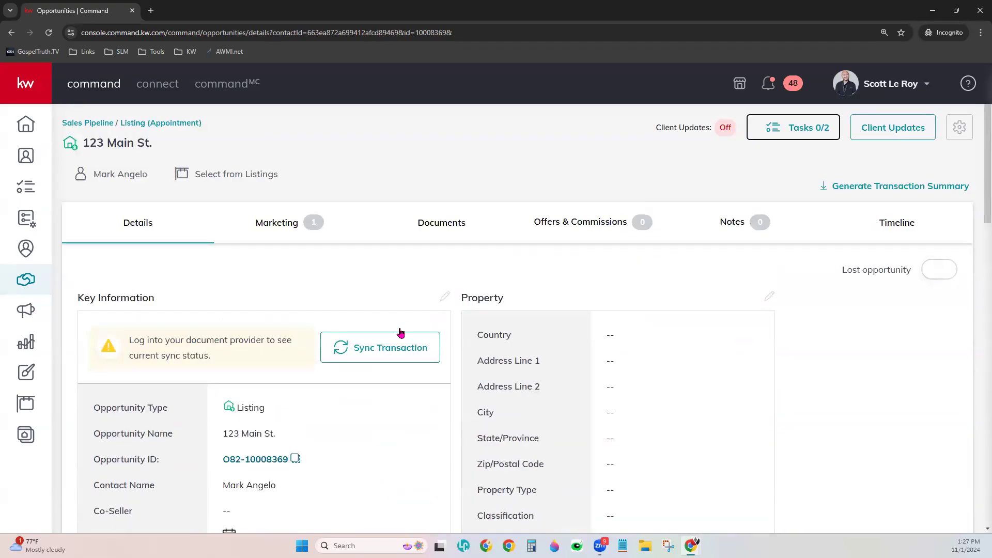
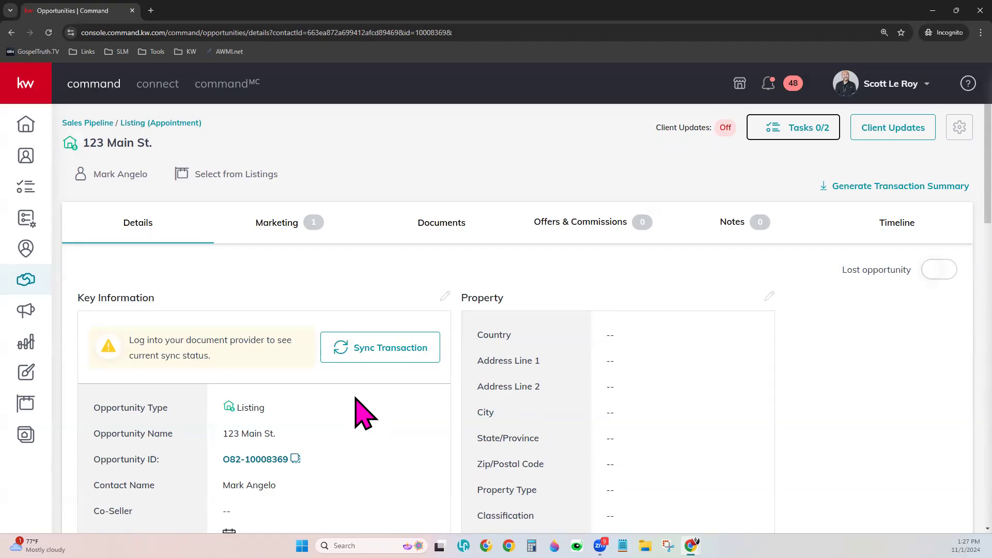
Review the 123 Main St. listing's marketing designs, including the recommended Listing Presentation print design
left_click(283, 227)
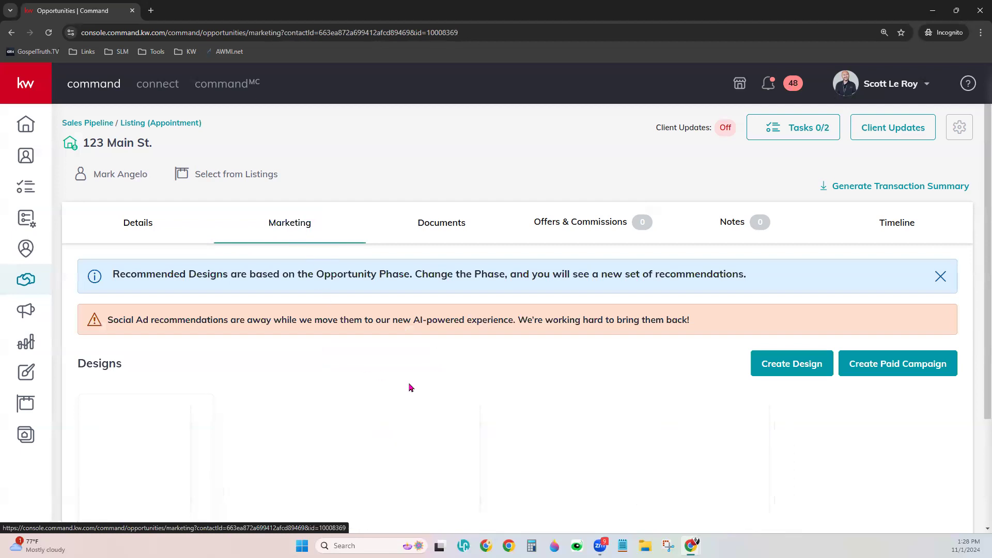
scroll(418, 390, "down", 1)
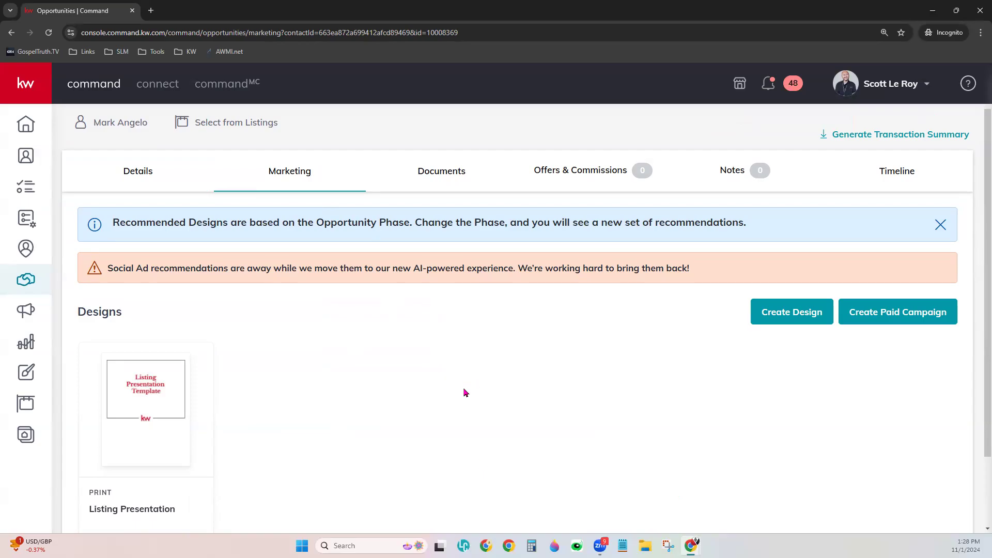
scroll(464, 393, "down", 2)
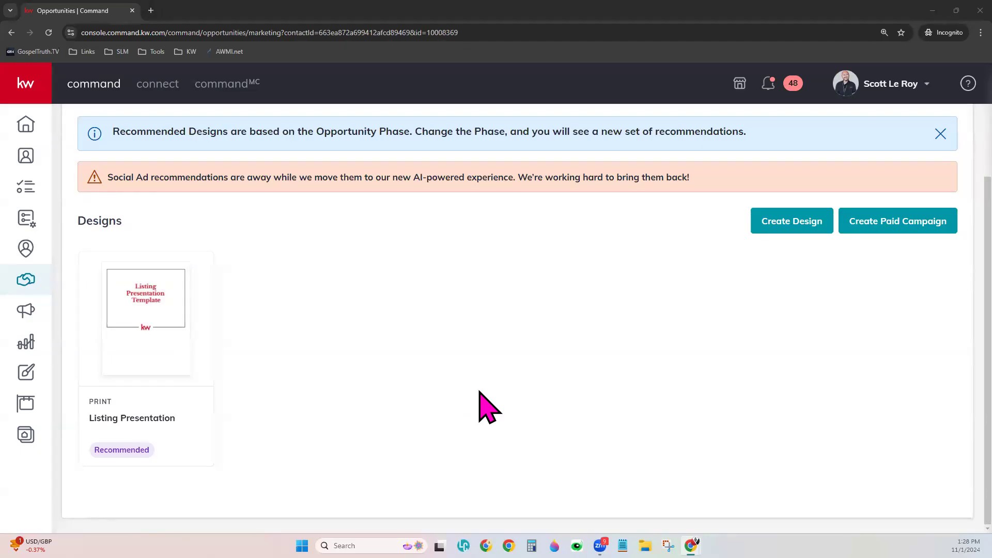
scroll(485, 407, "up", 3)
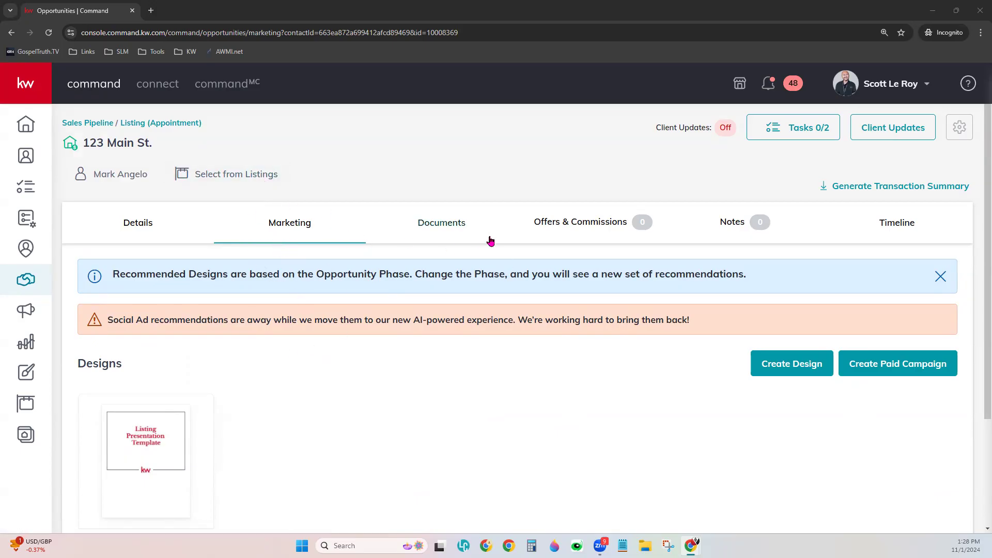
Check the 123 Main St. document checklist, then its Offers & Commissions timeline, which has no offers
left_click(439, 230)
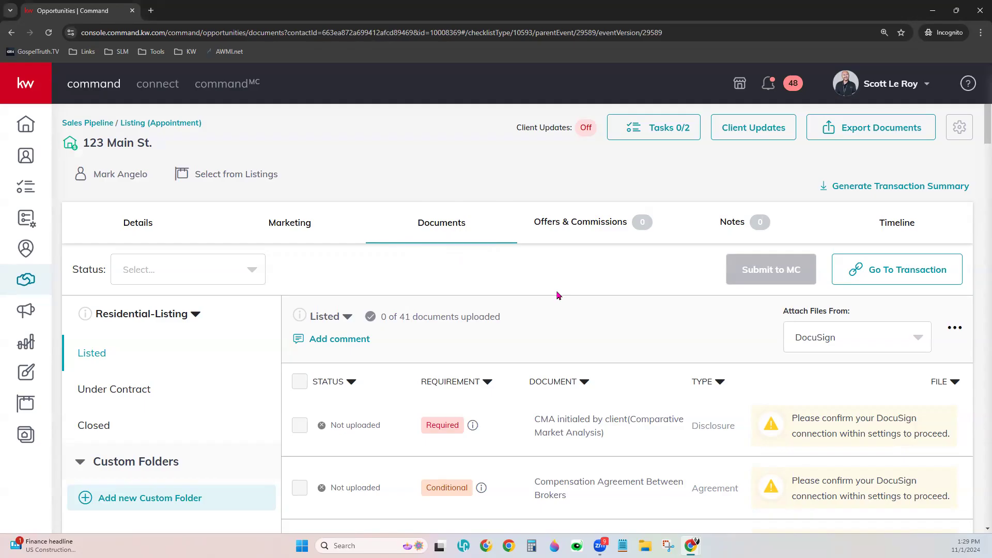
left_click(540, 223)
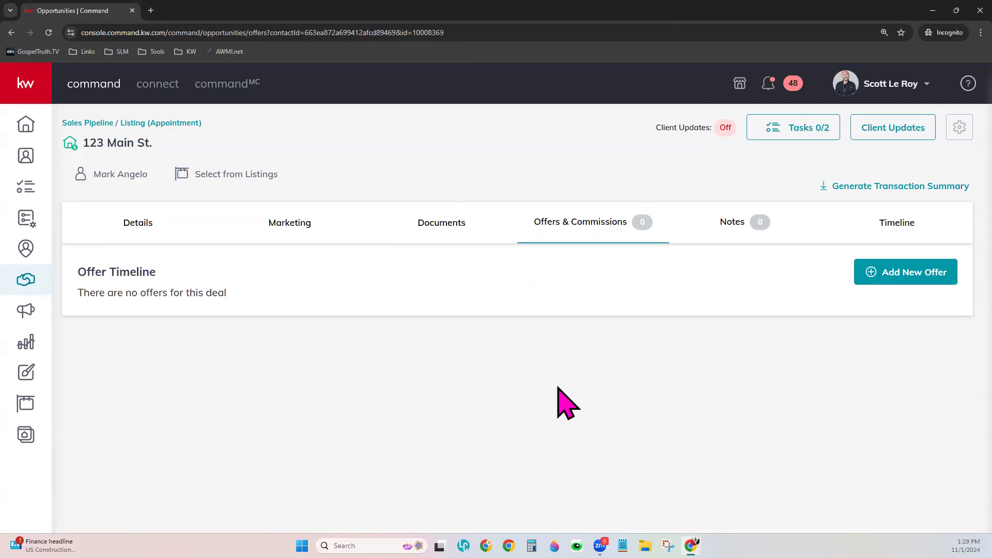
Look over the opportunity's notes and timeline, then return to the Opportunities pipeline overview
left_click(733, 226)
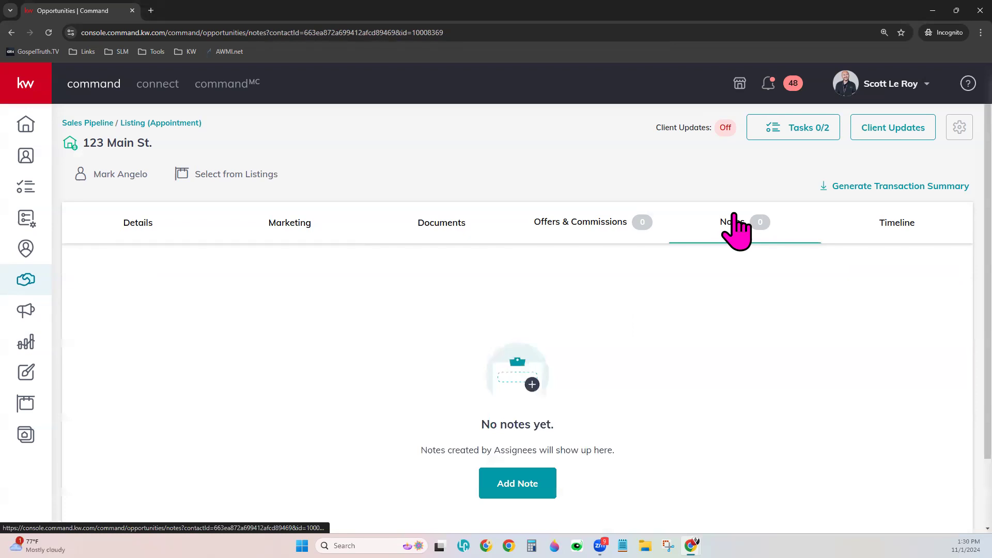
left_click(917, 224)
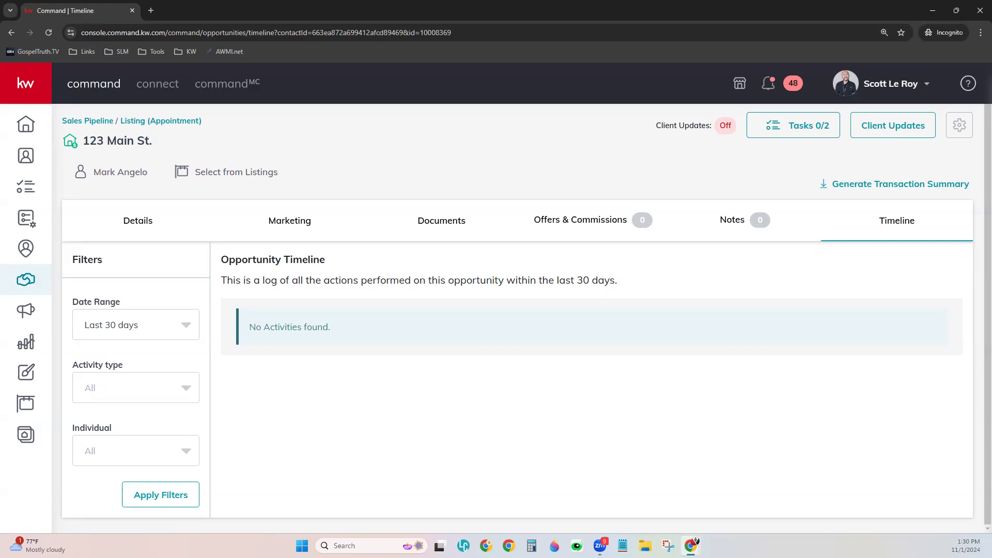
left_click(29, 281)
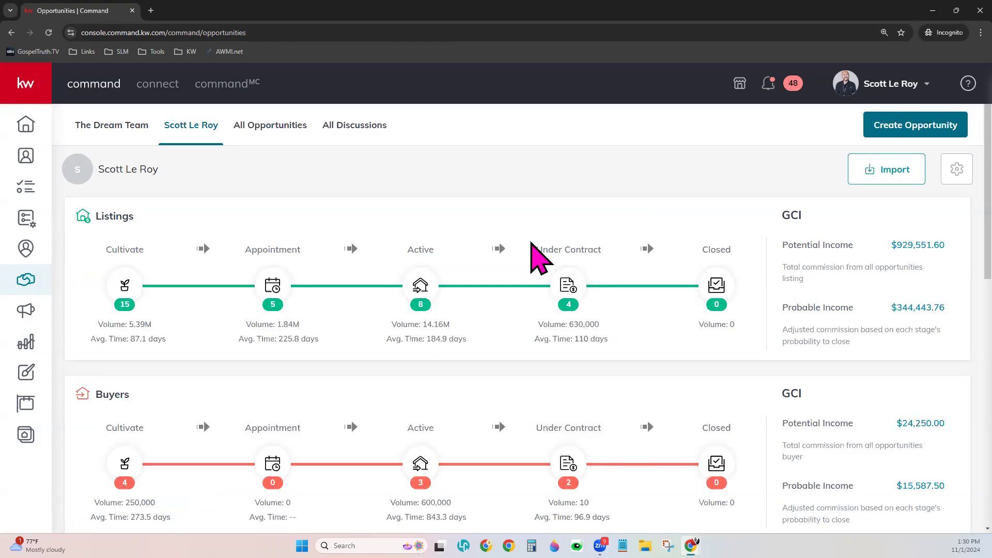
Start a new opportunity, getting a blank form with Houston Premier as market center
left_click(928, 120)
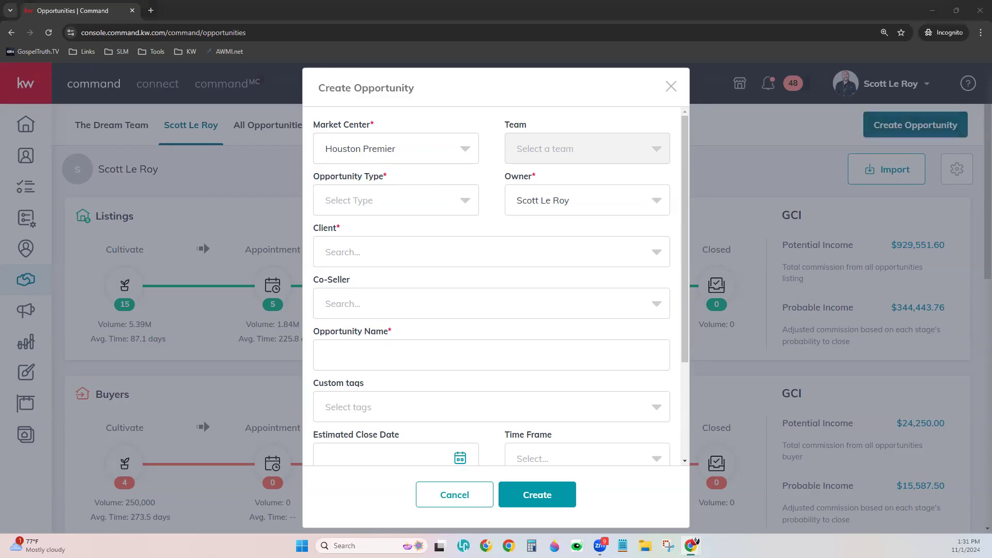
Keep Houston Premier as the market center and make the opportunity type Listing
left_click(405, 149)
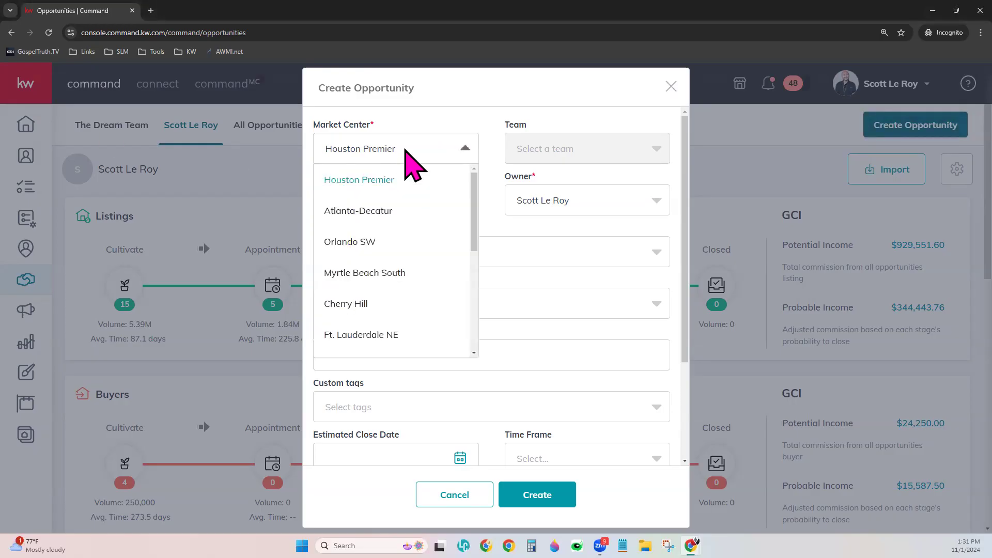
left_click(382, 180)
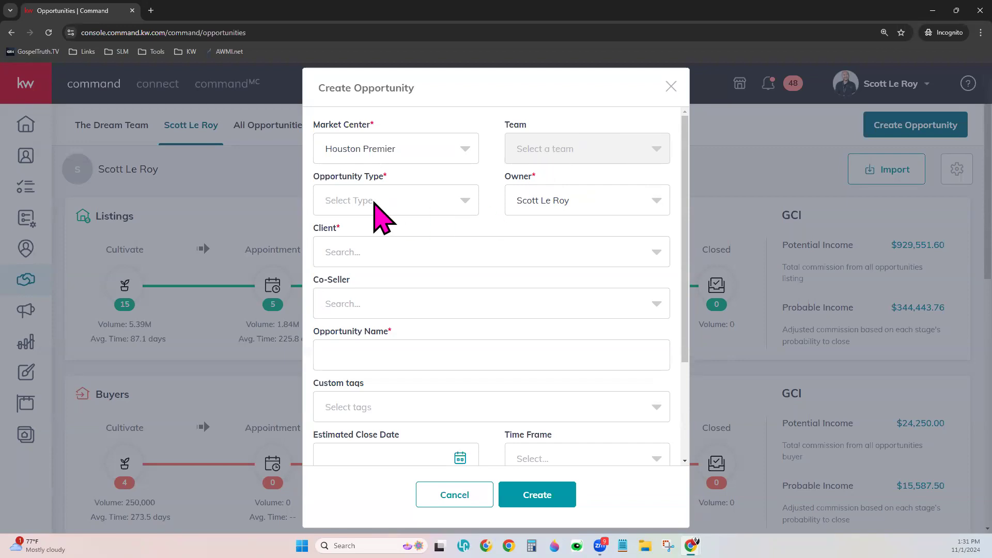
left_click(376, 204)
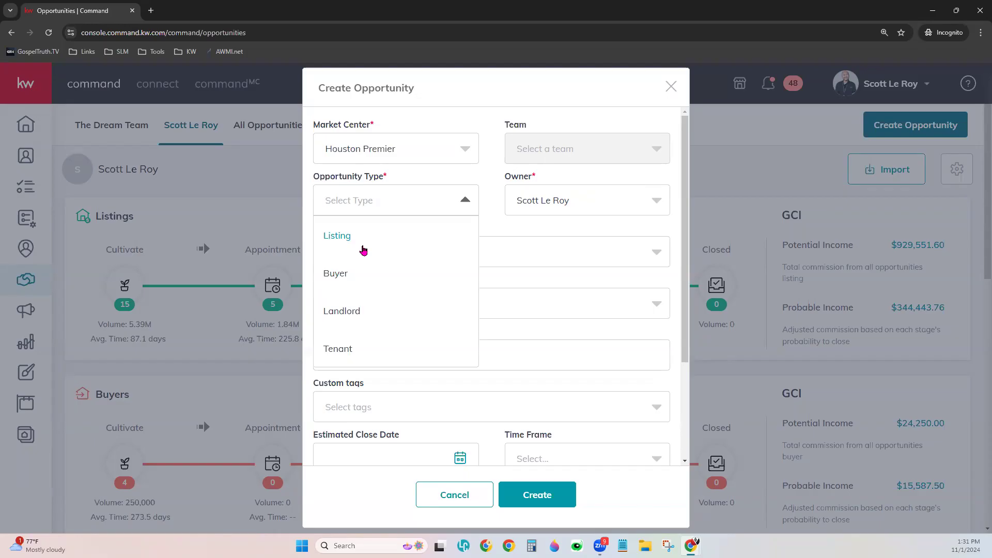
left_click(344, 237)
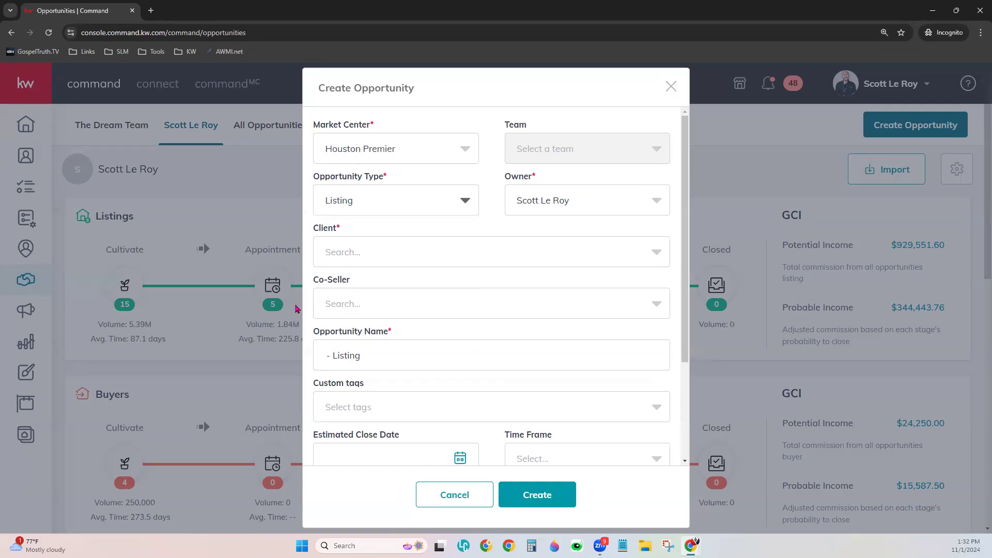
left_click(394, 256)
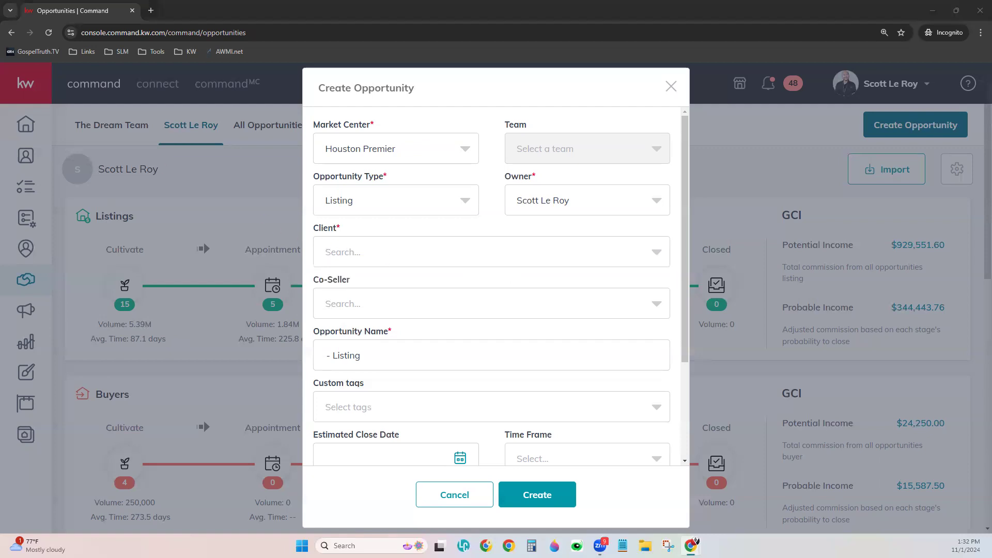
Search the Client field and select the existing demo contact as the listing's client
left_click(357, 251)
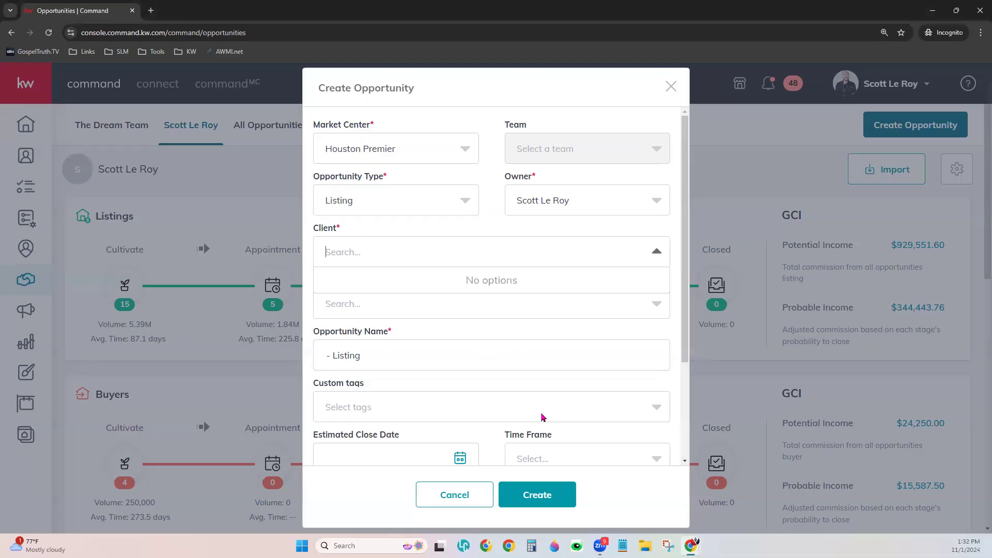
type("Fake")
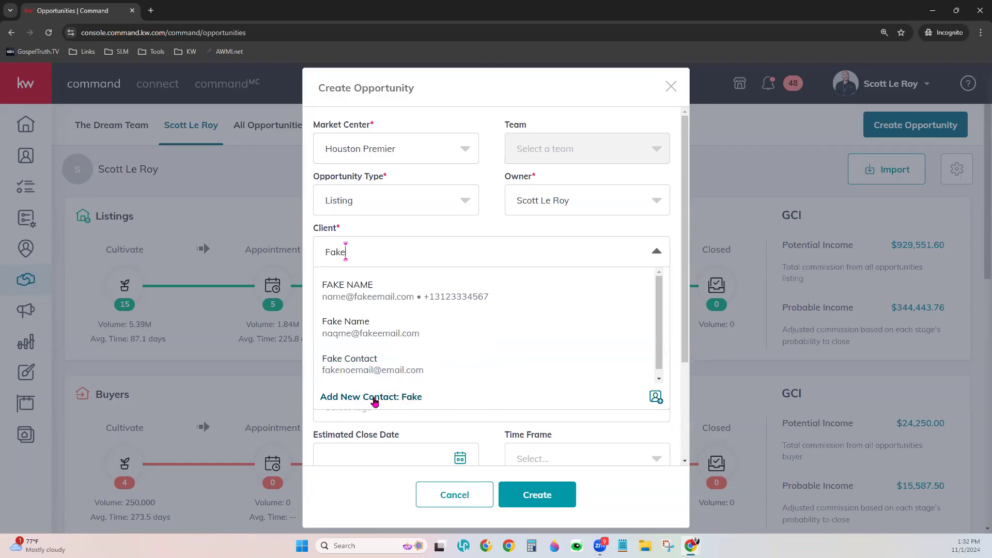
left_click(384, 298)
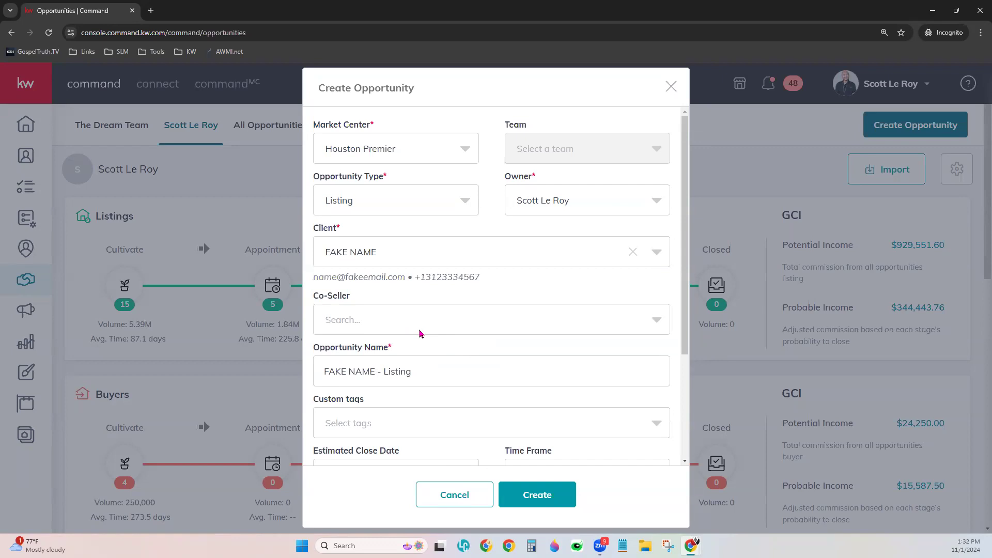
scroll(419, 333, "down", 3)
left_click(400, 217)
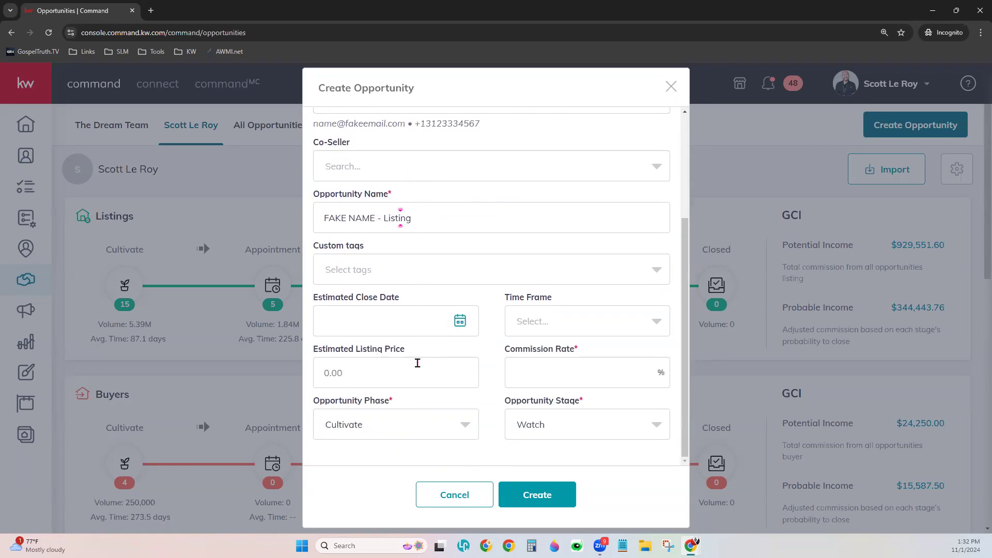
left_click(325, 217)
key("Delete")
key("Delete")
key("Delete")
key("Delete")
key("Delete")
key("Delete")
key("Delete")
key("Delete")
key("Delete")
key("Delete")
key("Delete")
key("Delete")
key("Delete")
key("Delete")
key("Delete")
key("Delete")
key("Delete")
key("Delete")
key("Delete")
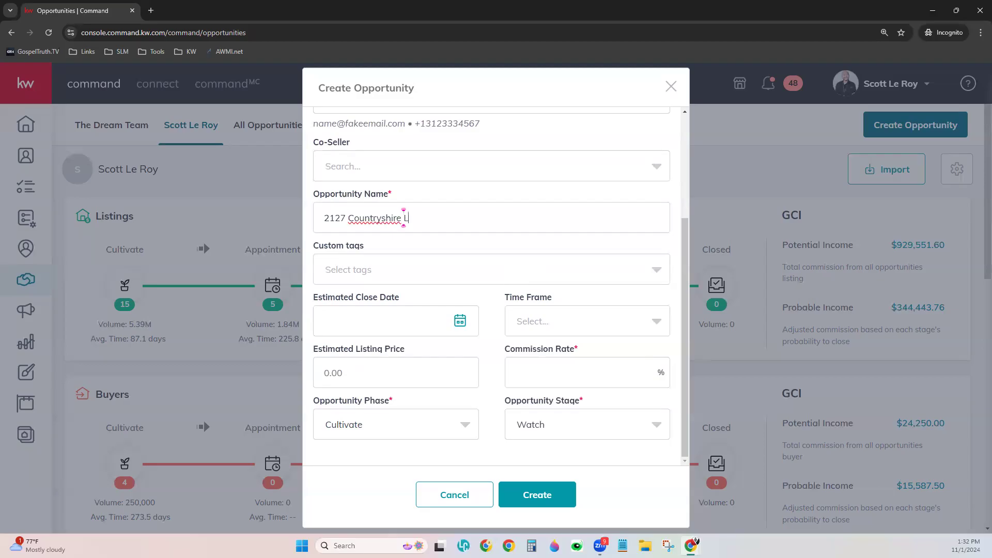
left_click(416, 253)
Create a new Military 123 custom tag and attach it to the opportunity
left_click(416, 268)
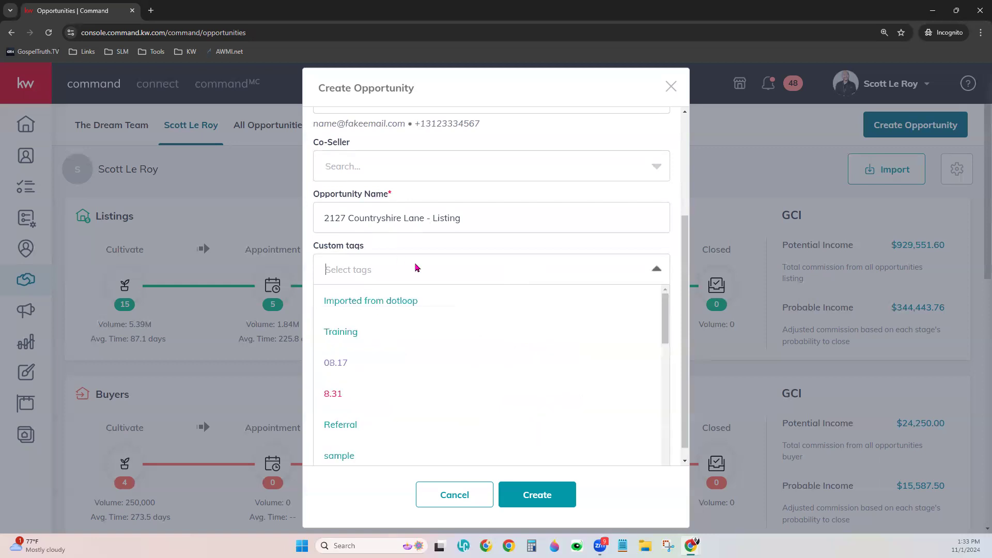
left_click(506, 254)
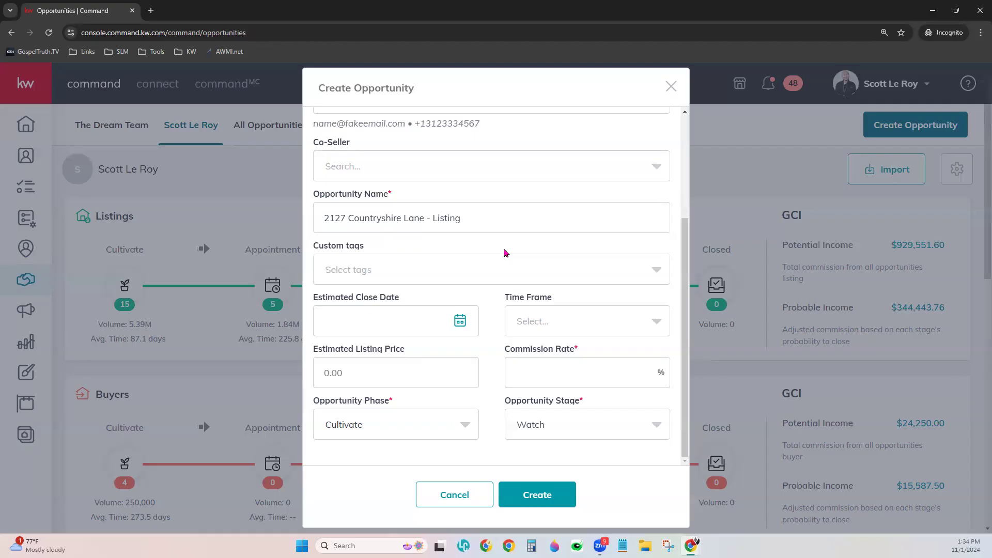
left_click(454, 275)
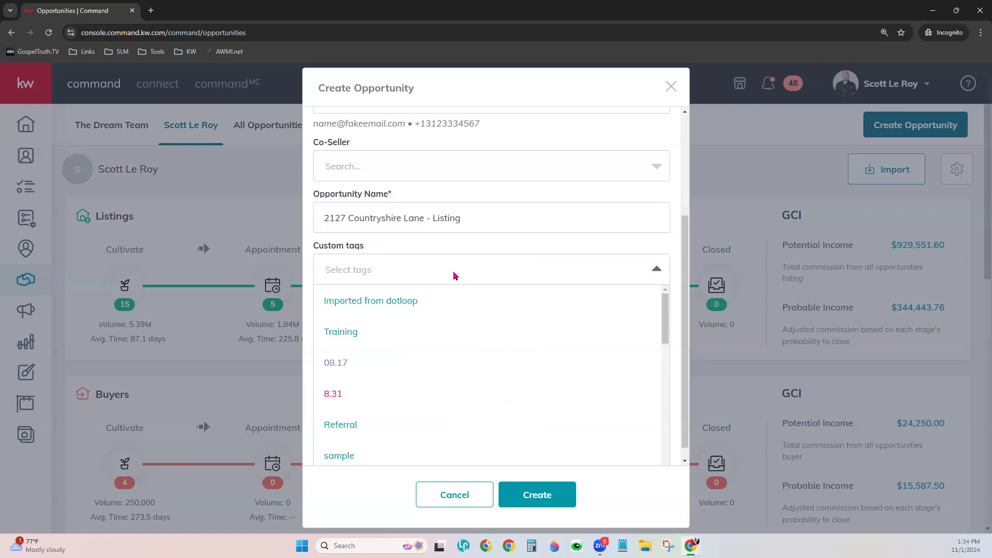
type("Nut")
key("BackSpace")
key("BackSpace")
key("BackSpace")
type("Mi")
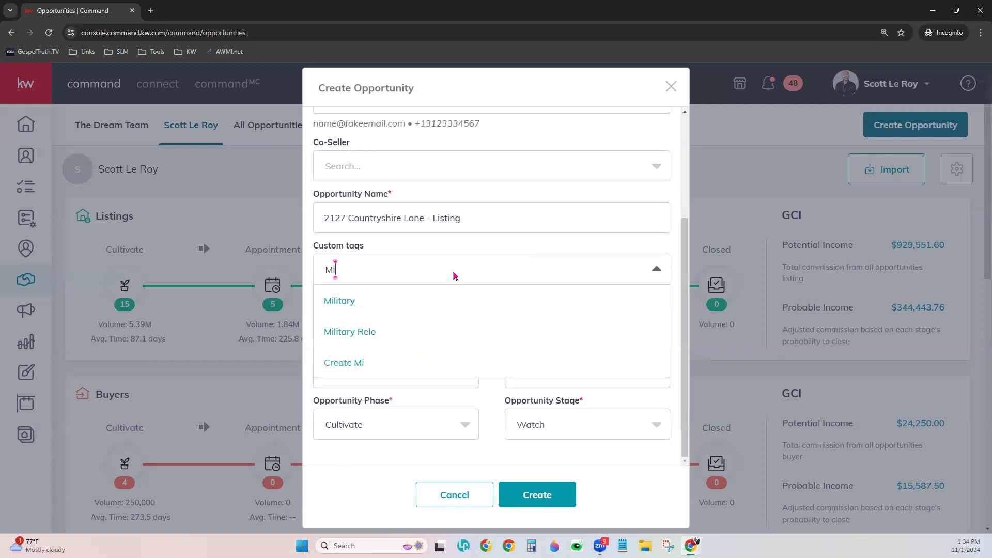
type("litary")
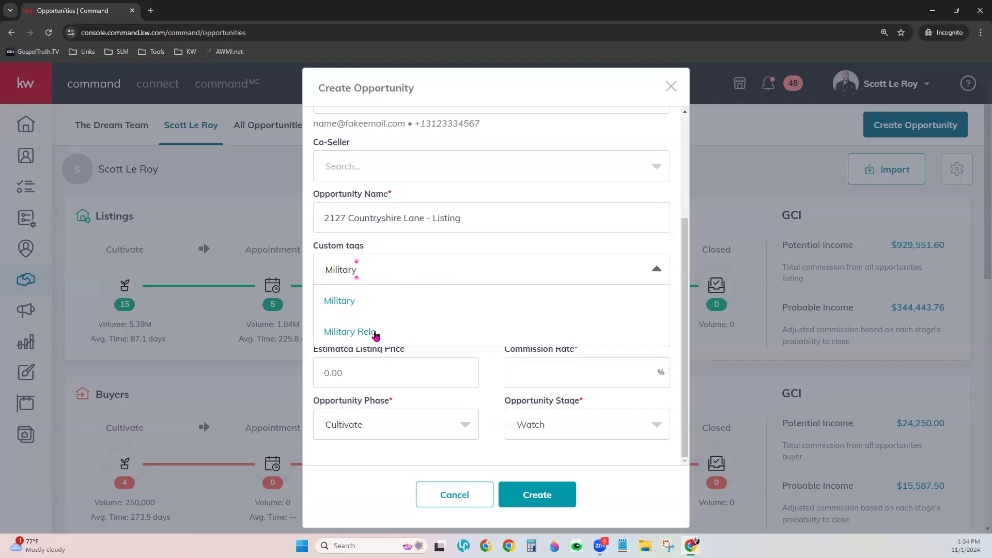
type("123")
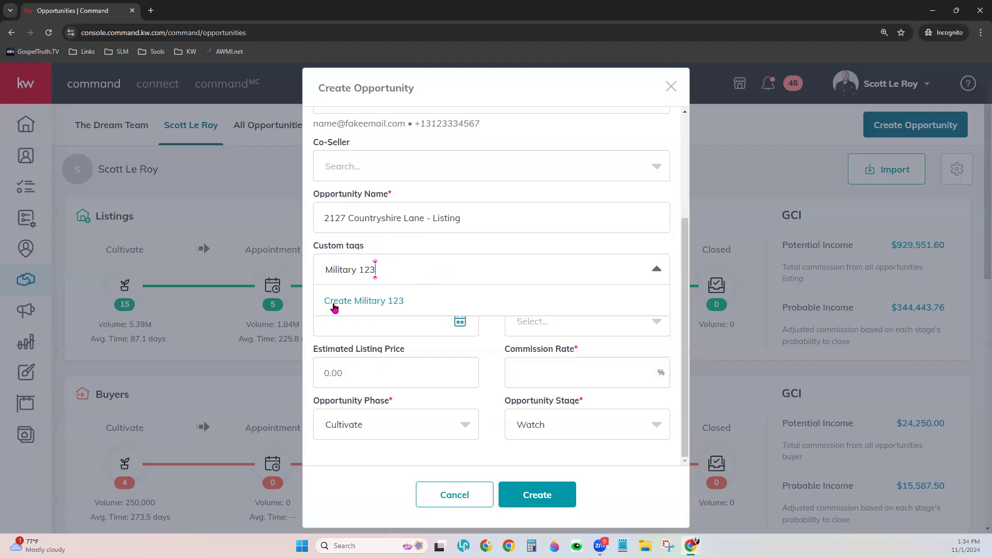
left_click(372, 306)
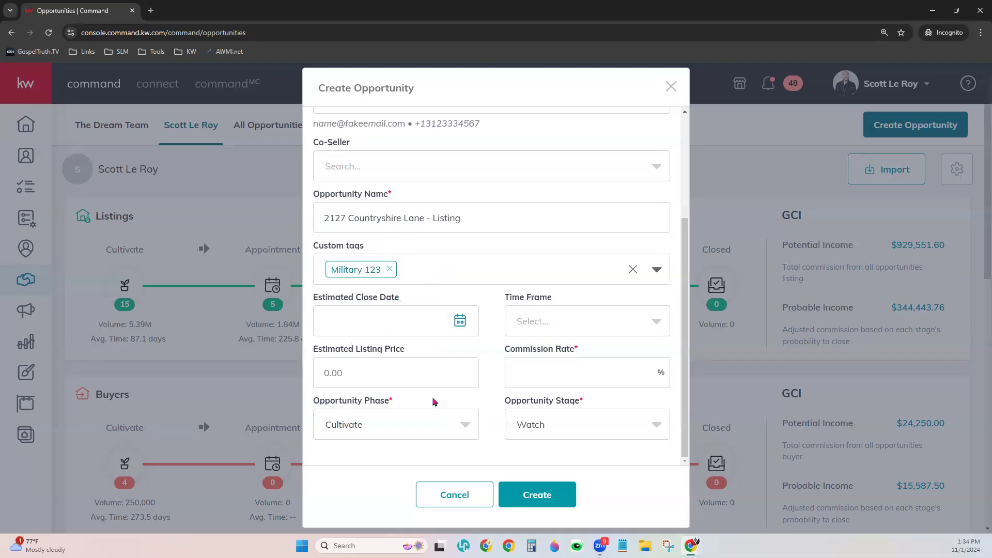
Add the Relocation tag and create a new Senior tag
type("Relo")
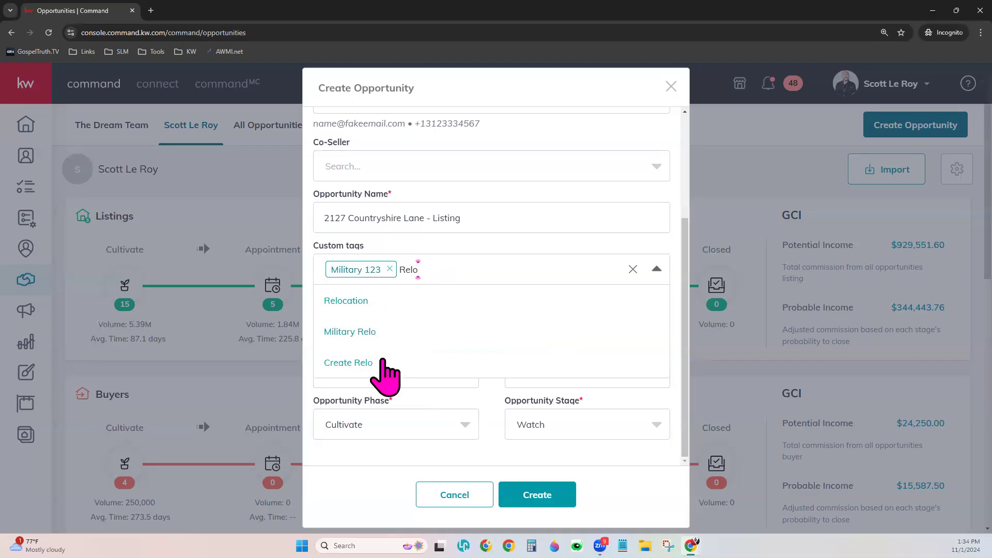
left_click(345, 299)
type("S")
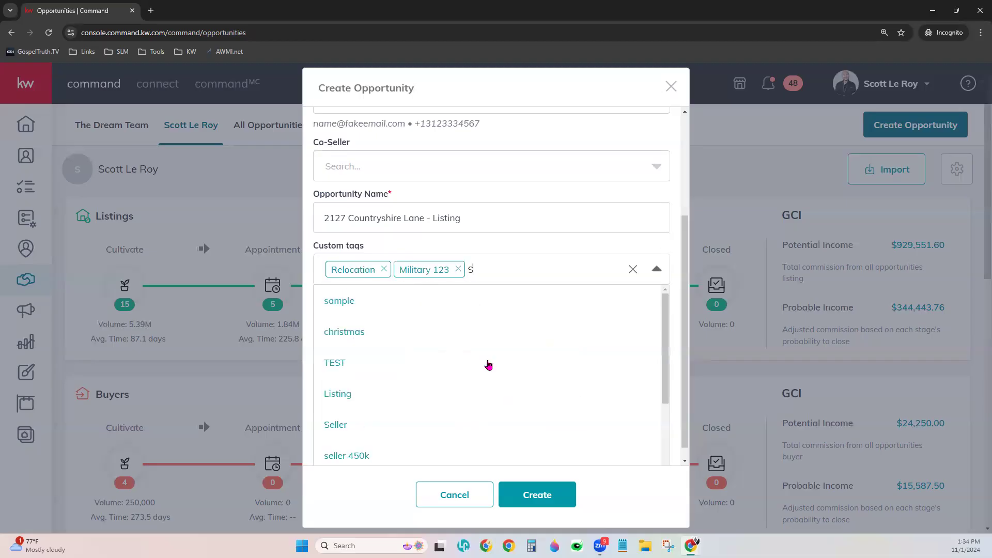
type("enior")
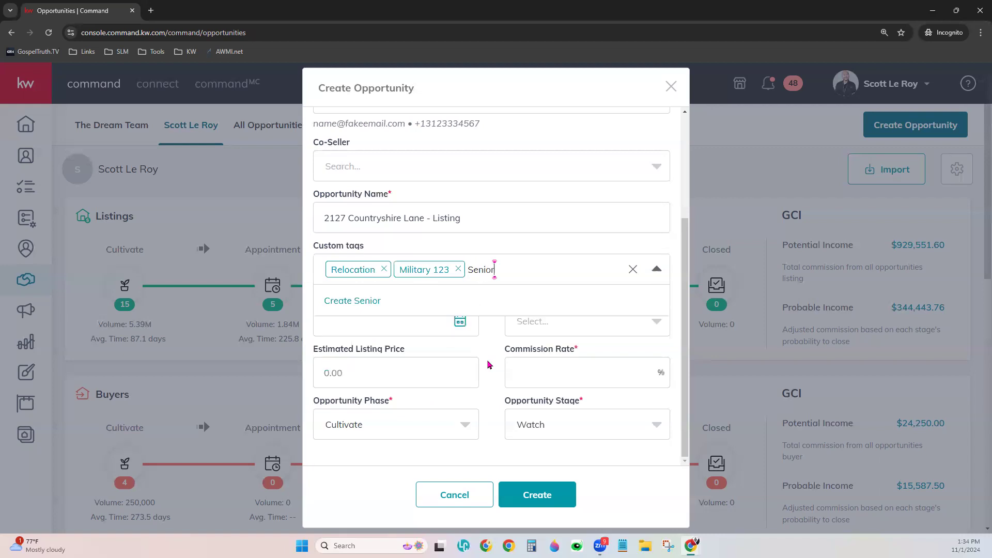
left_click(337, 300)
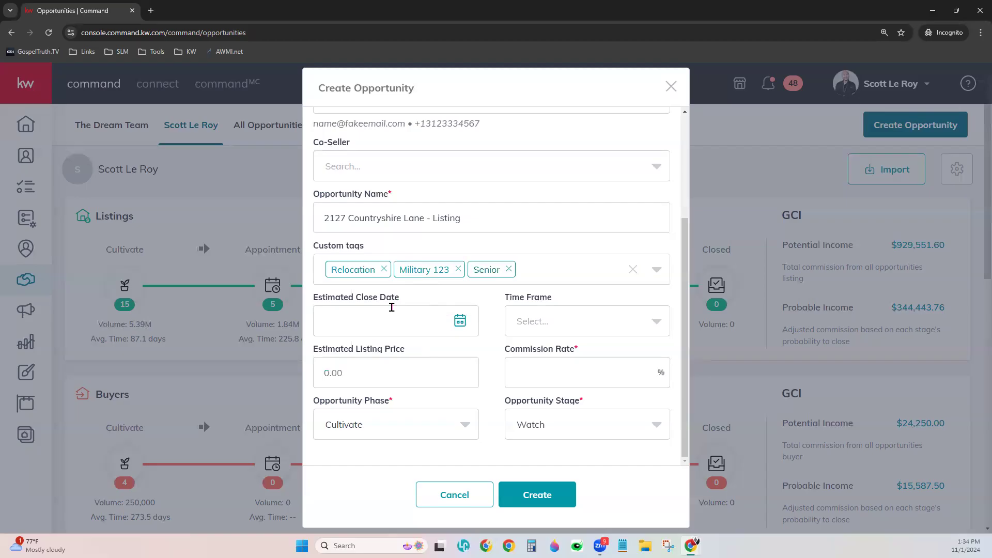
Enter a 4% commission rate, leaving the time frame unchanged
left_click(588, 334)
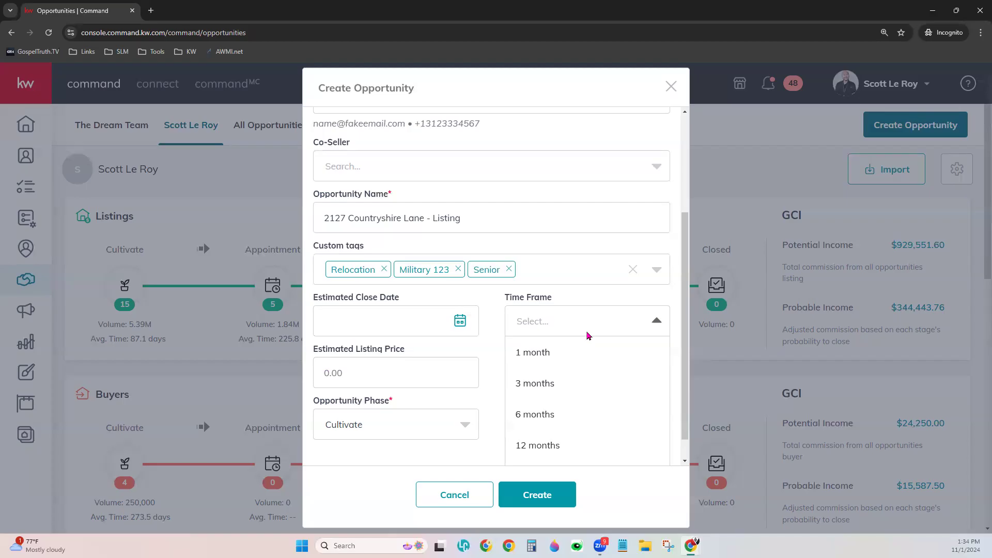
left_click(482, 377)
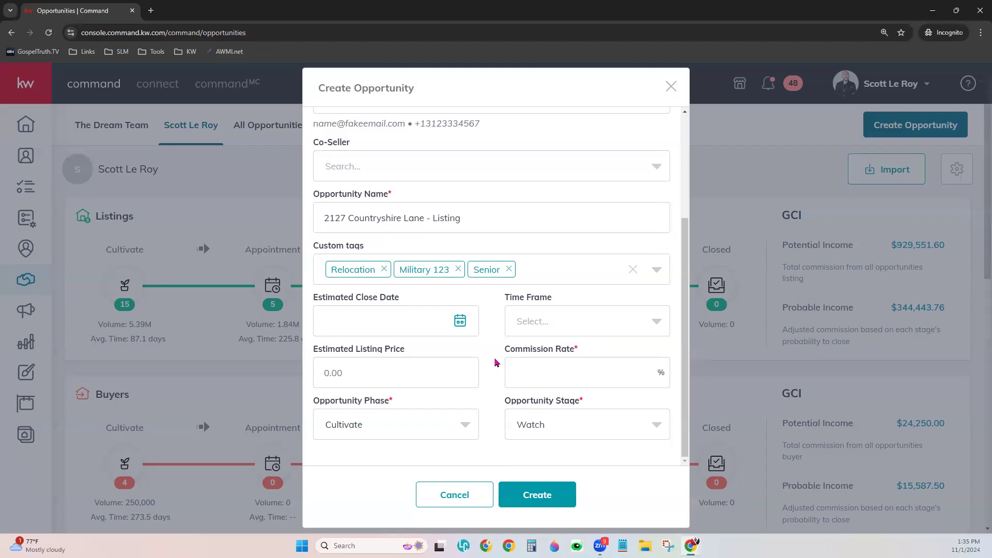
left_click(538, 366)
type("4")
Change the opportunity phase from Cultivate to Appointment, keeping the stage at Scheduled
left_click(464, 426)
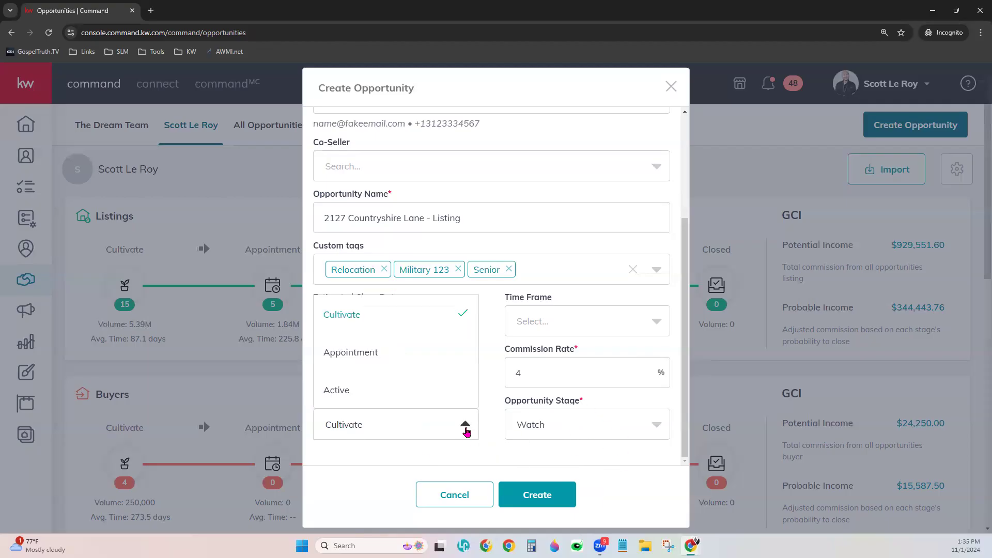
left_click(586, 429)
left_click(500, 424)
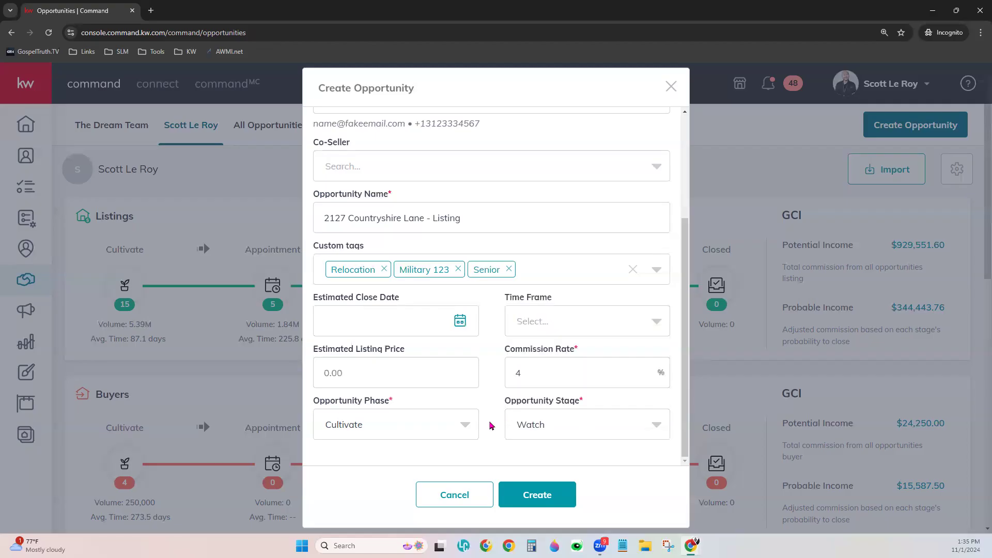
left_click(464, 427)
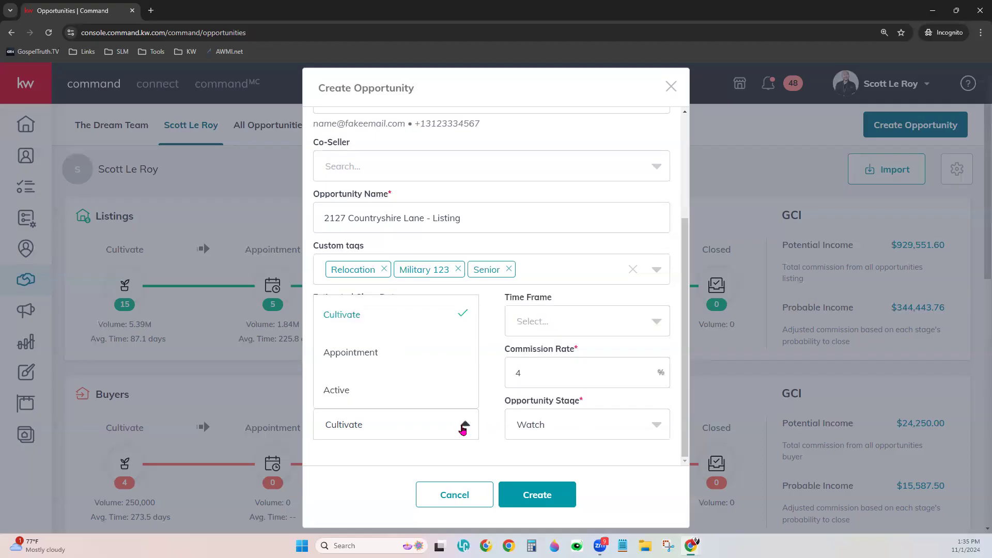
left_click(380, 355)
left_click(631, 432)
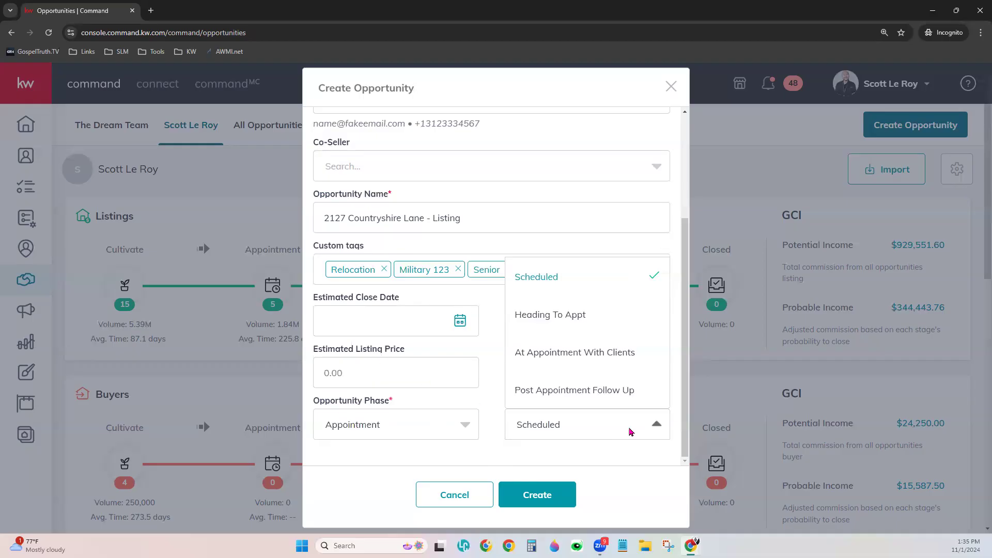
left_click(586, 285)
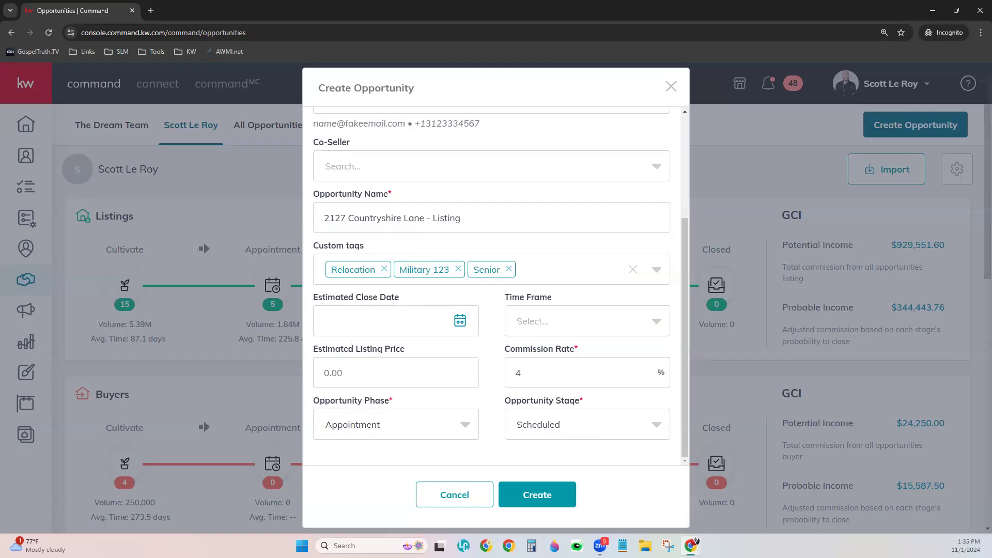
Create the opportunity, landing on its details page in Appointment phase, Scheduled stage
left_click(549, 500)
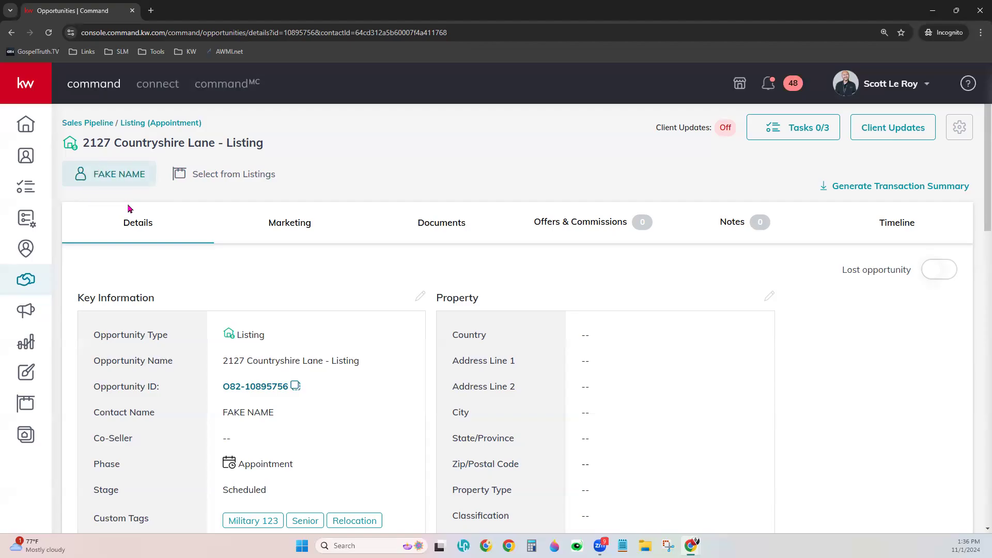
Start linking a listing via Select from Listings and check the Show filter's listing scope
left_click(186, 172)
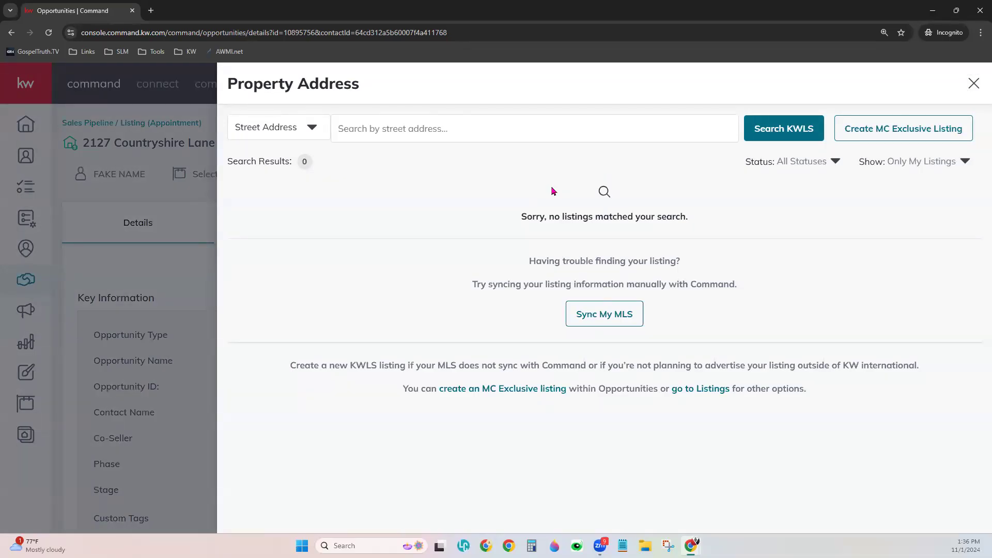
left_click_drag(521, 215, 695, 215)
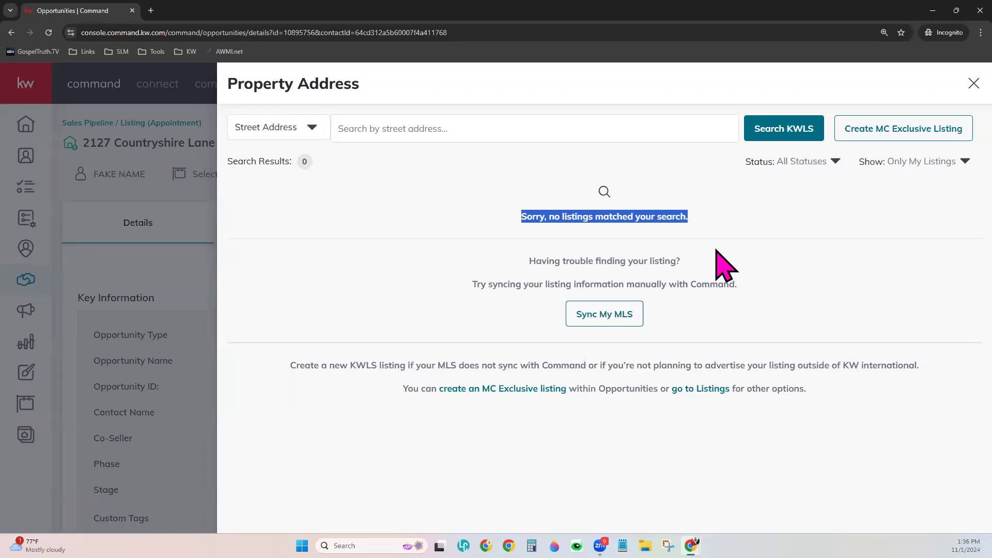
left_click(840, 208)
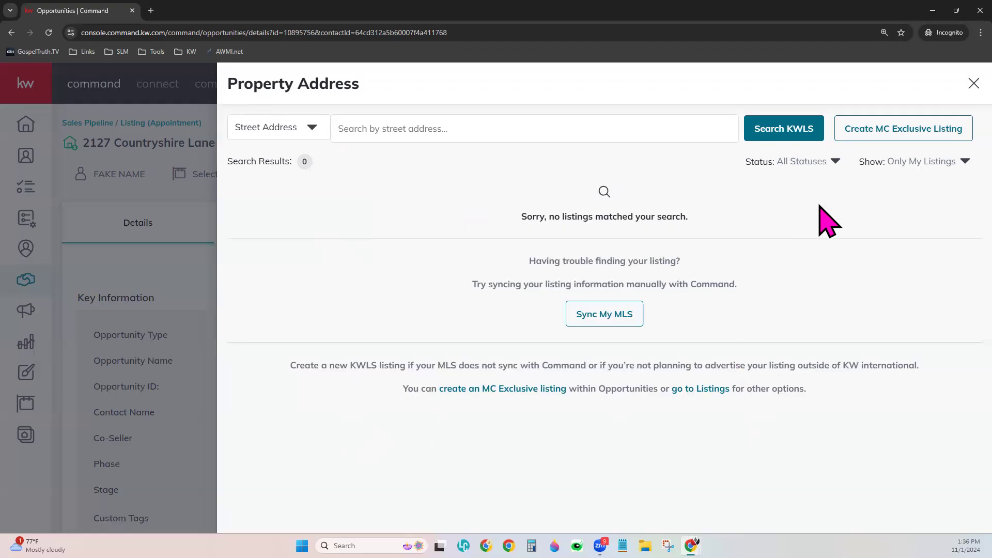
left_click(938, 170)
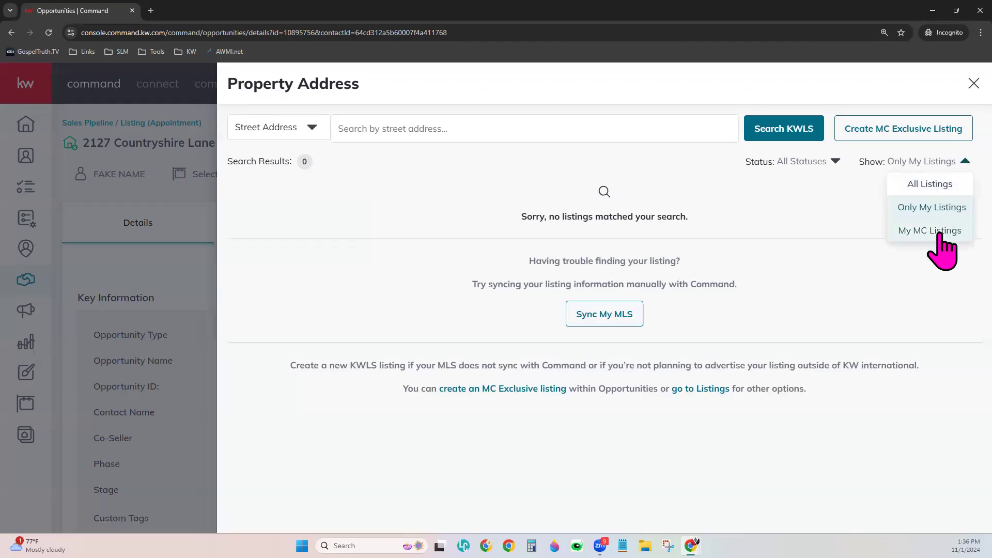
Set Show to All Listings, search by MLS Number, and enter 43242290
left_click(940, 184)
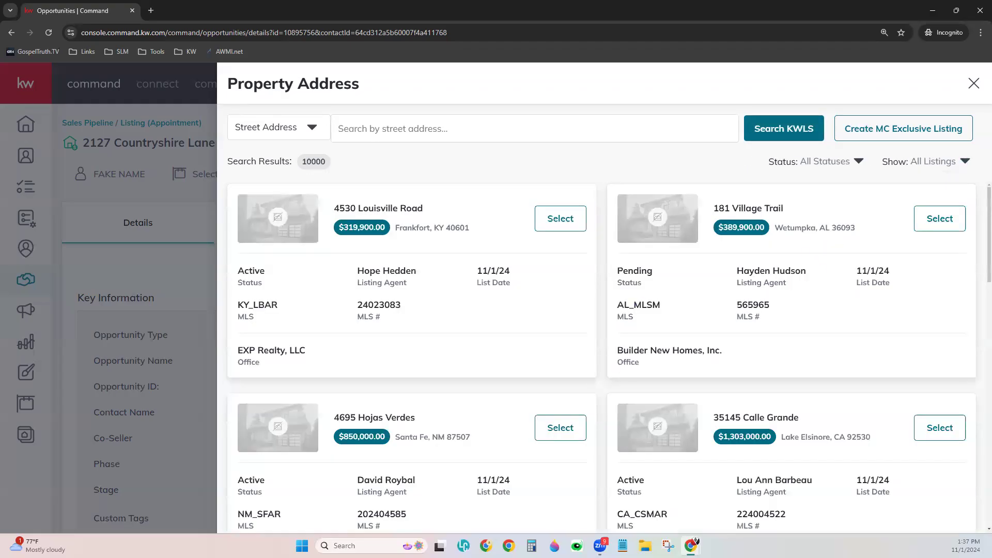
left_click(310, 128)
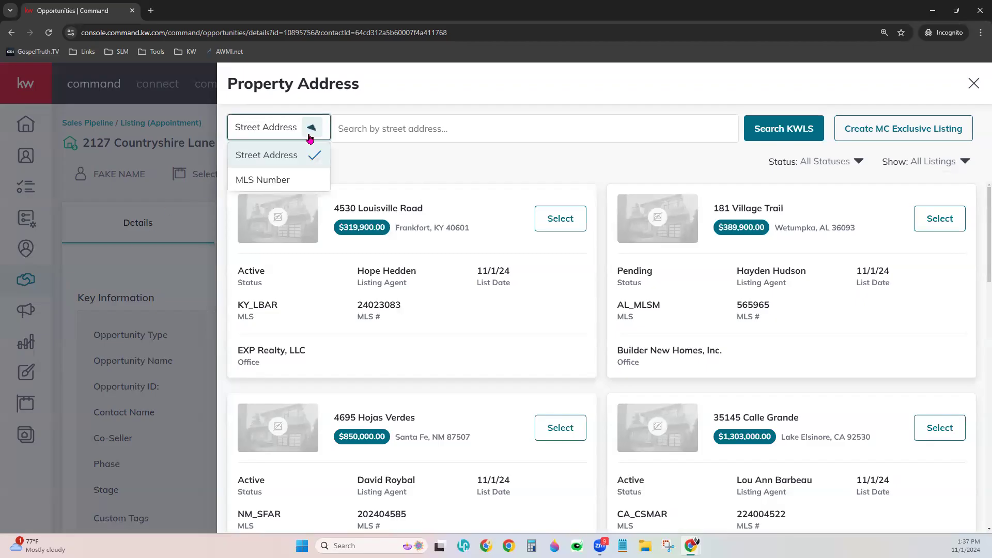
left_click(290, 188)
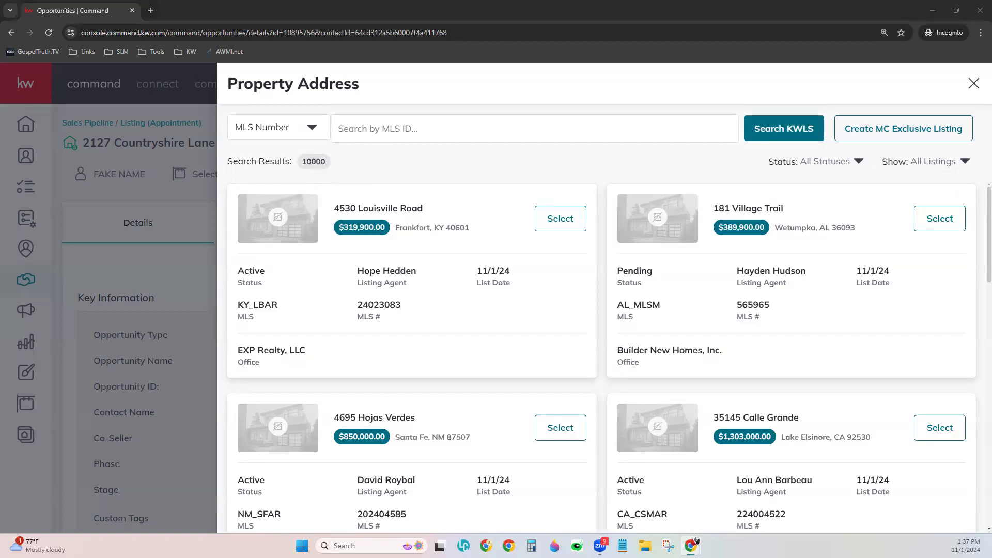
left_click(404, 129)
type("43242290")
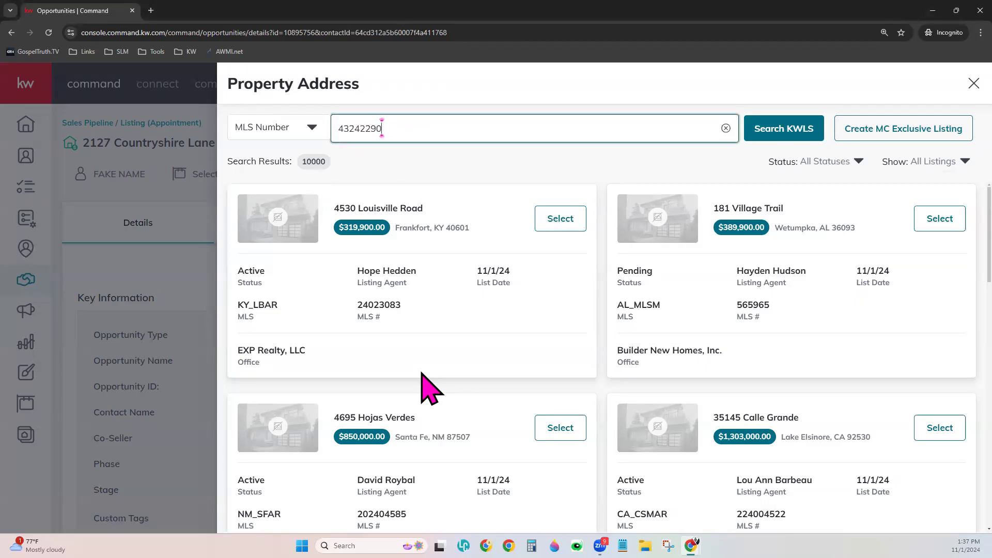
left_click(763, 135)
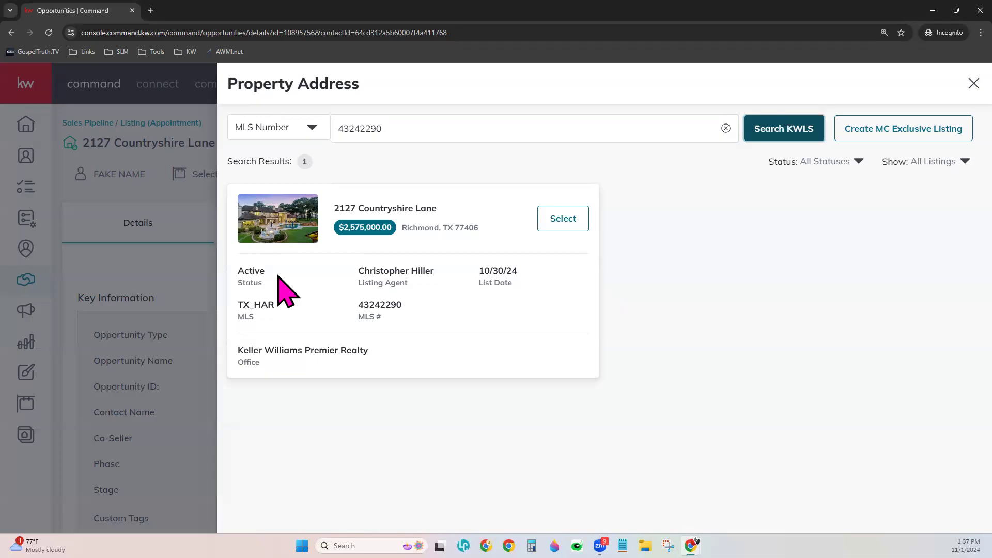
left_click_drag(237, 270, 269, 272)
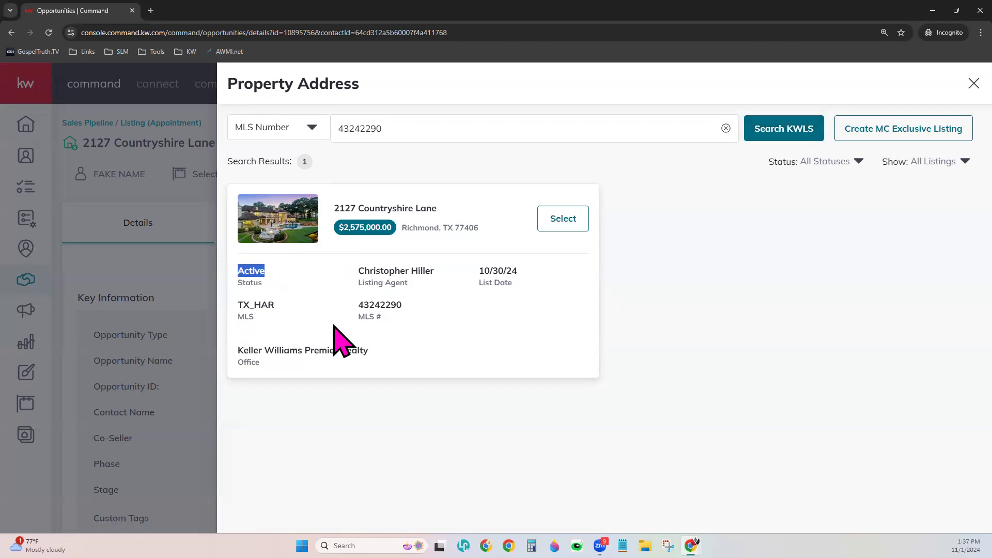
left_click_drag(357, 270, 453, 270)
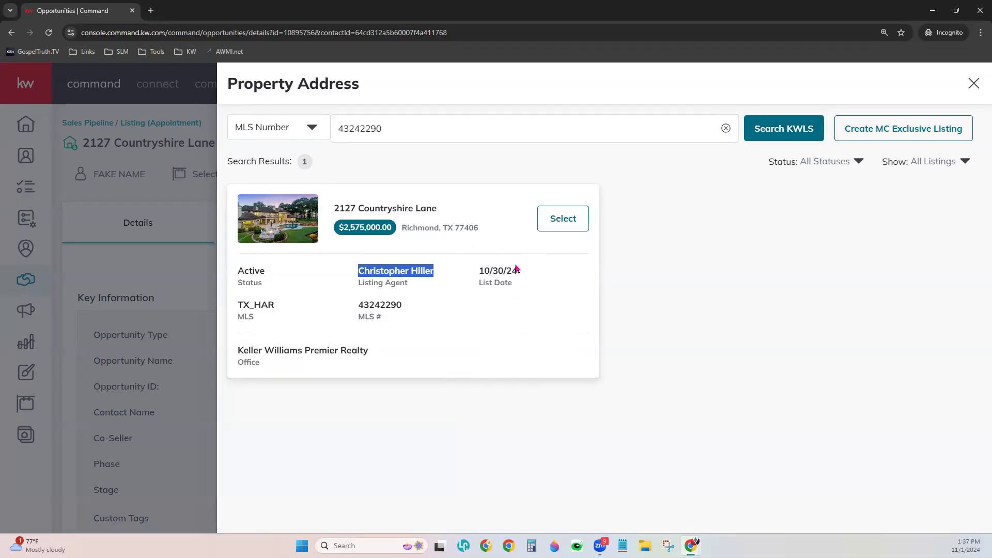
left_click(458, 316)
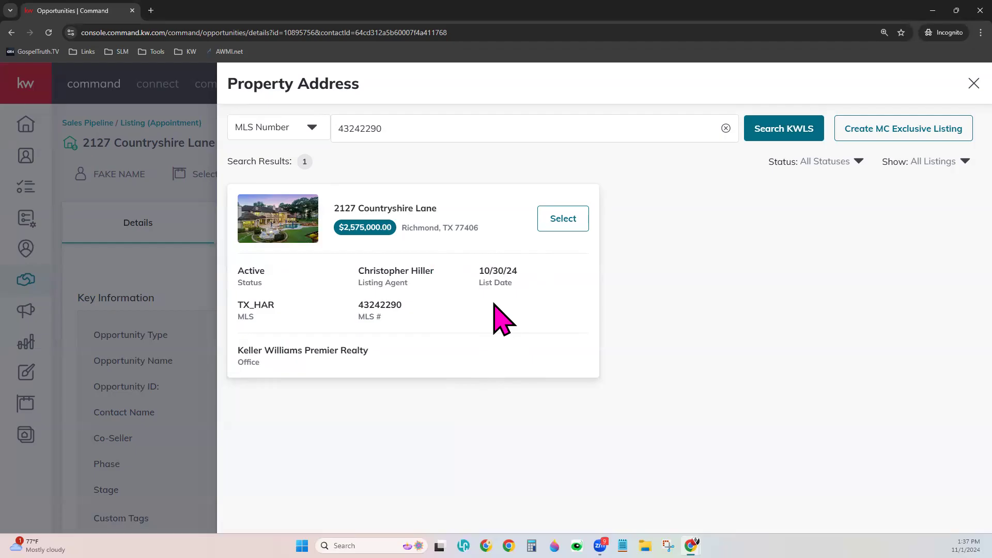
left_click(584, 232)
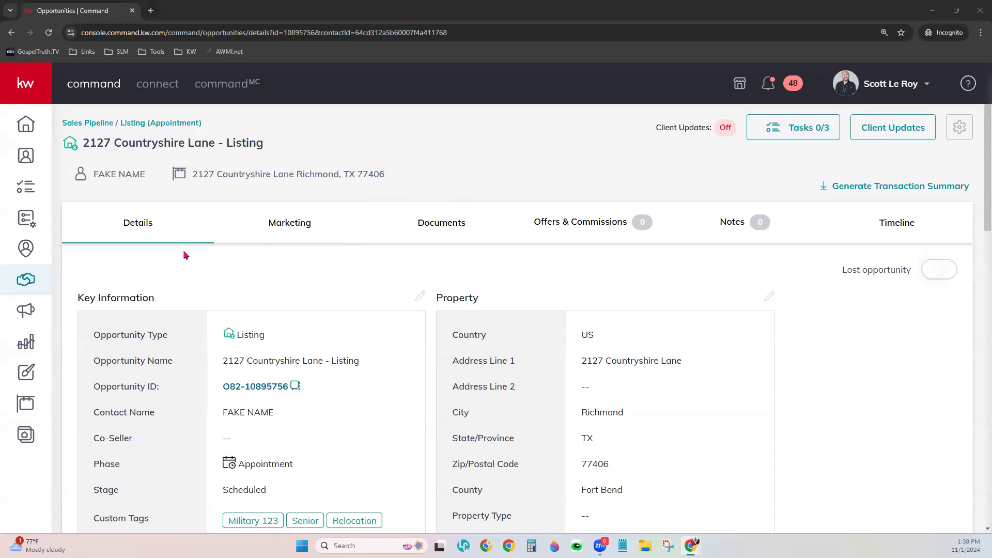
On the opportunity's Documents, choose the Residential-Listing checklist, showing 0 of 41 Listed documents
left_click(436, 232)
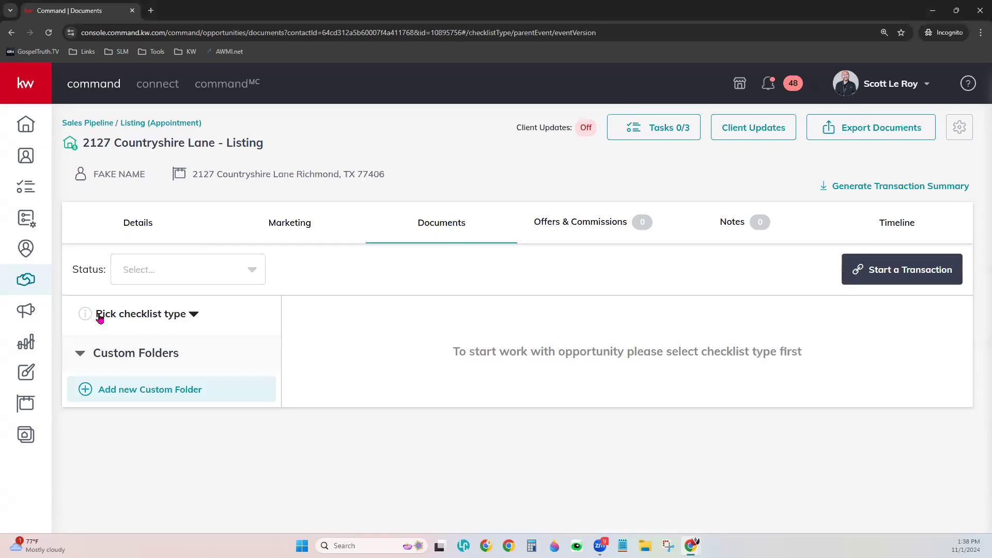
mouse_move(114, 318)
left_click(155, 316)
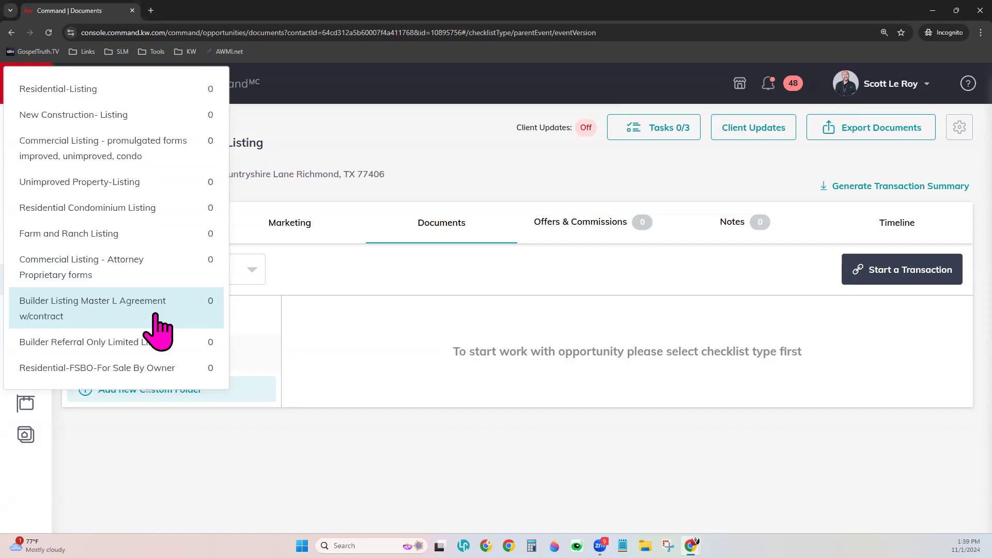
left_click(83, 98)
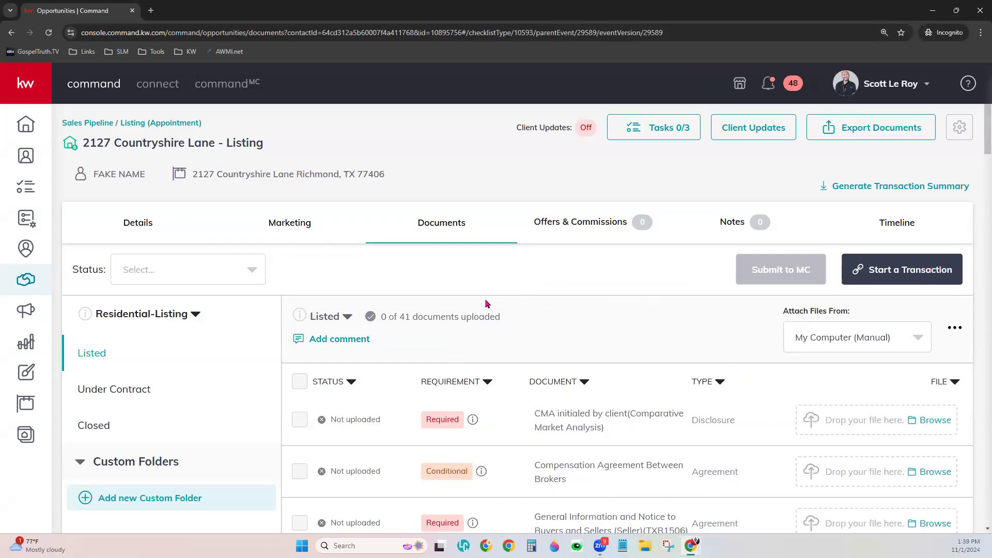
scroll(519, 310, "down", 3)
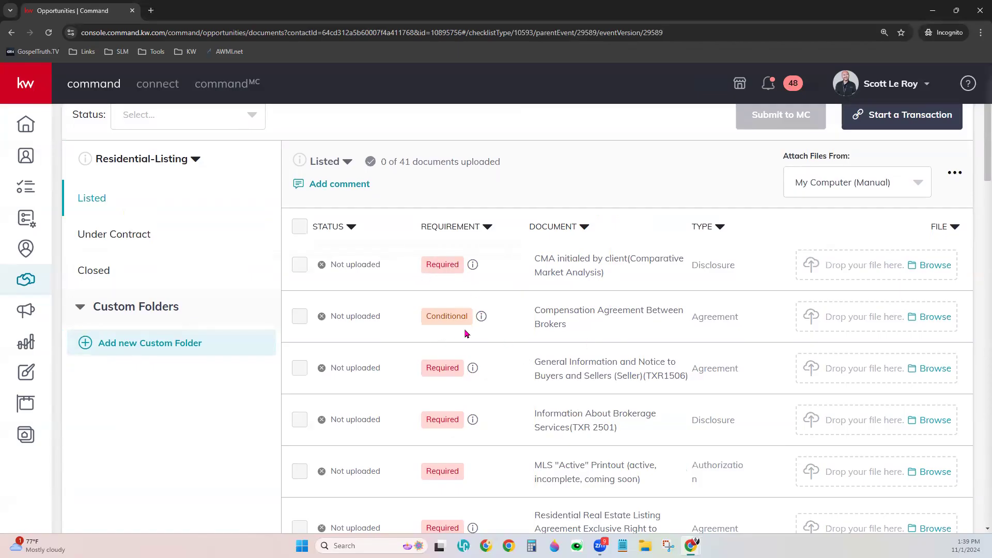
scroll(478, 415, "down", 7)
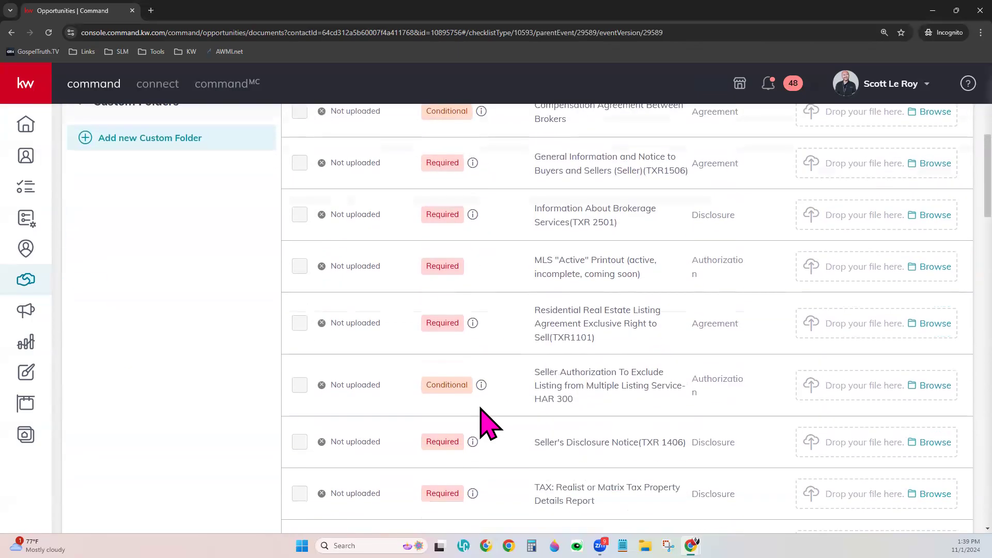
scroll(488, 421, "down", 9)
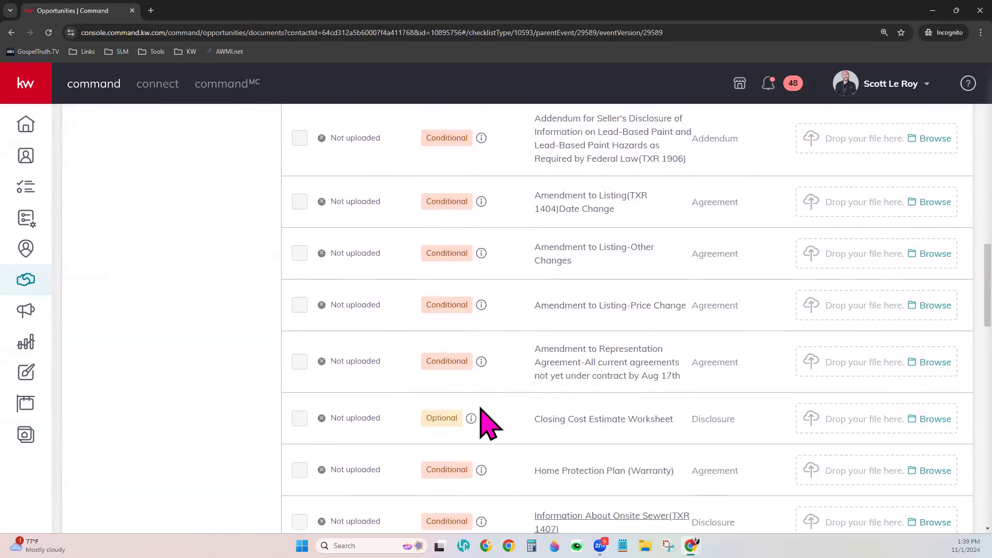
scroll(480, 408, "down", 2)
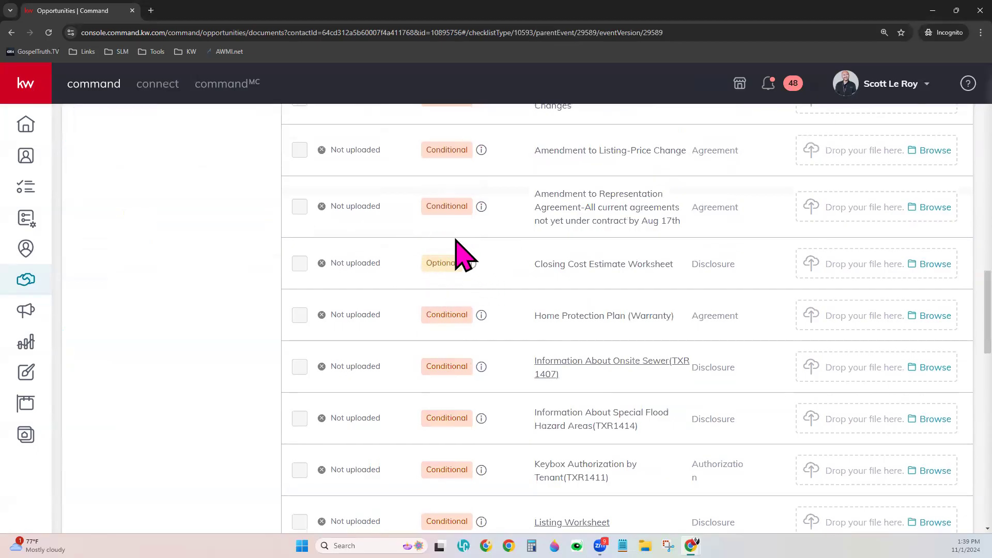
scroll(488, 350, "up", 9)
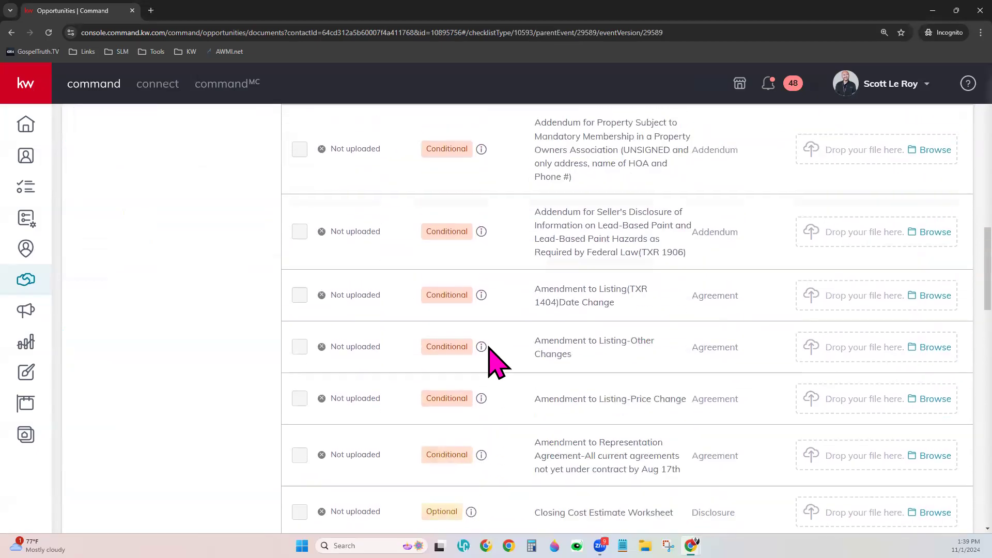
scroll(490, 351, "up", 10)
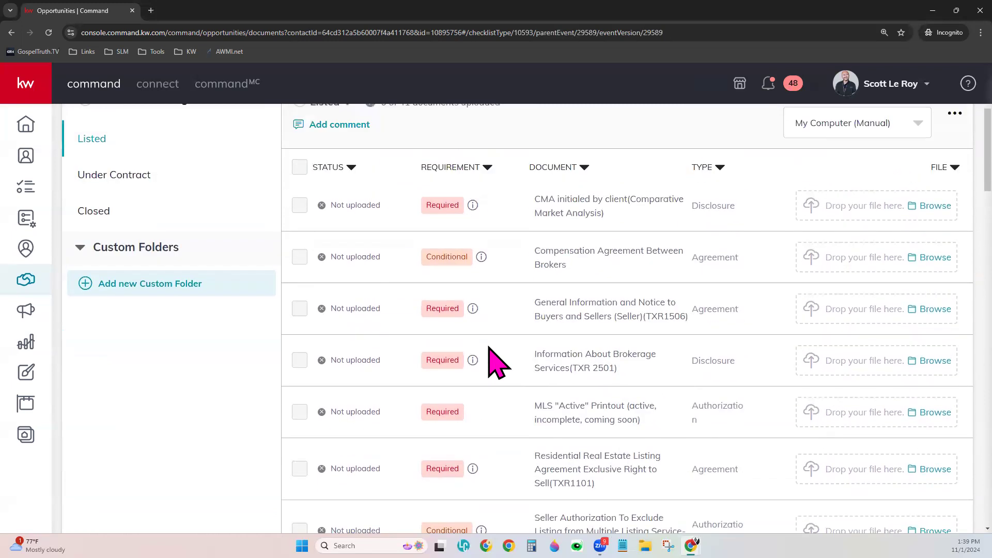
left_click_drag(331, 420, 382, 428)
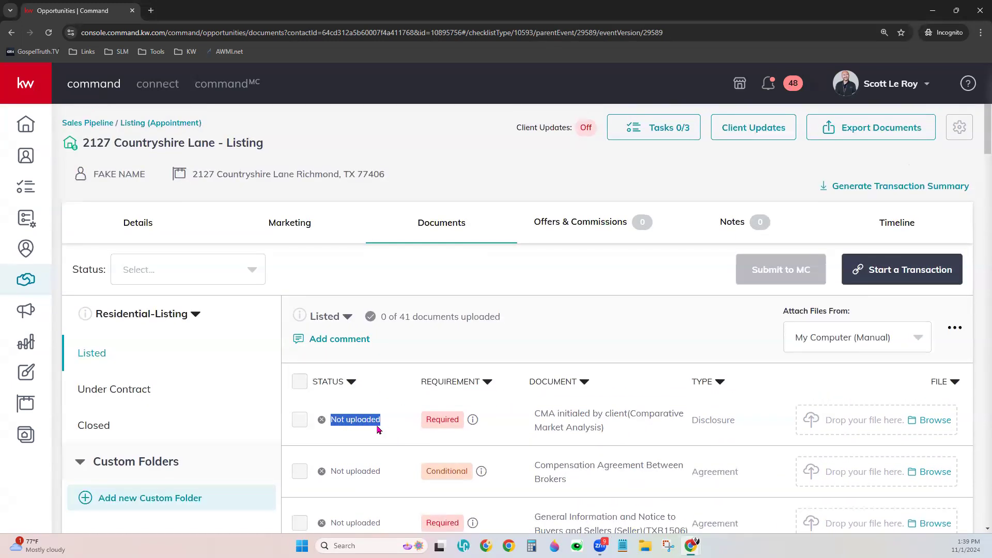
left_click(769, 417)
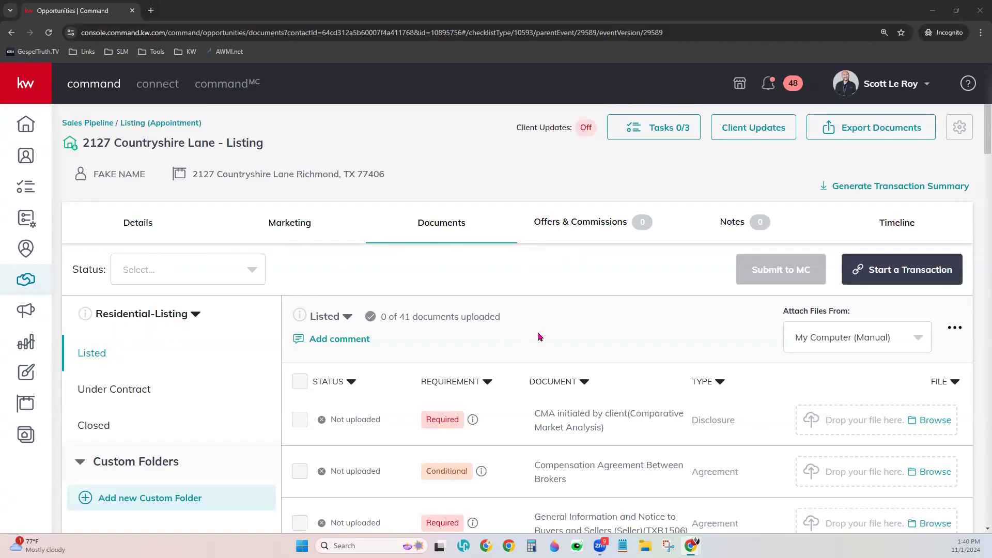
scroll(539, 337, "down", 1)
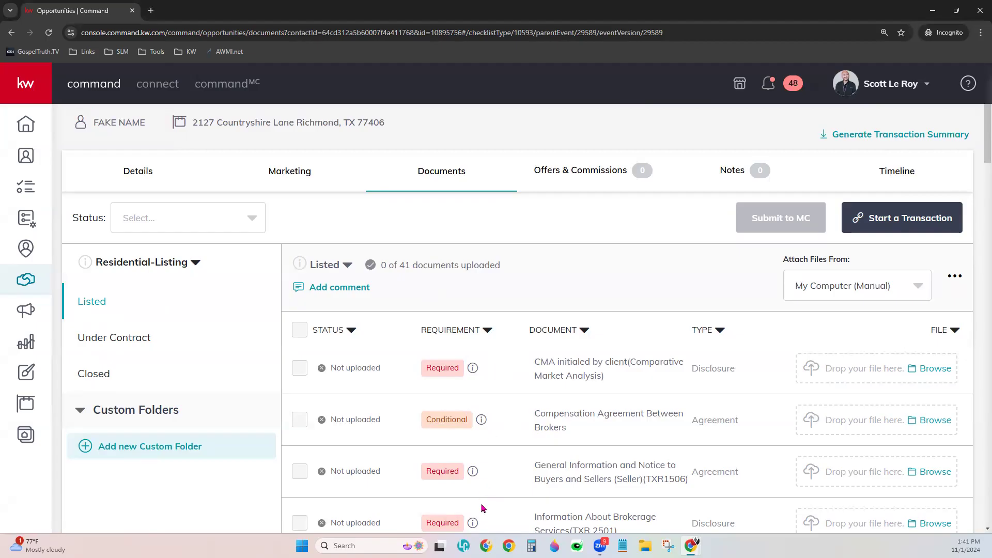
left_click(86, 346)
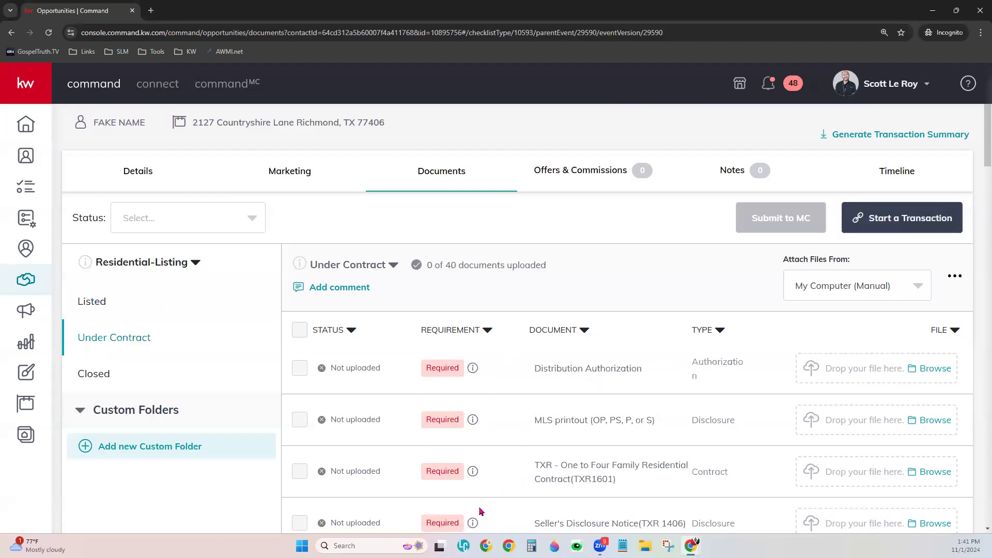
left_click(107, 381)
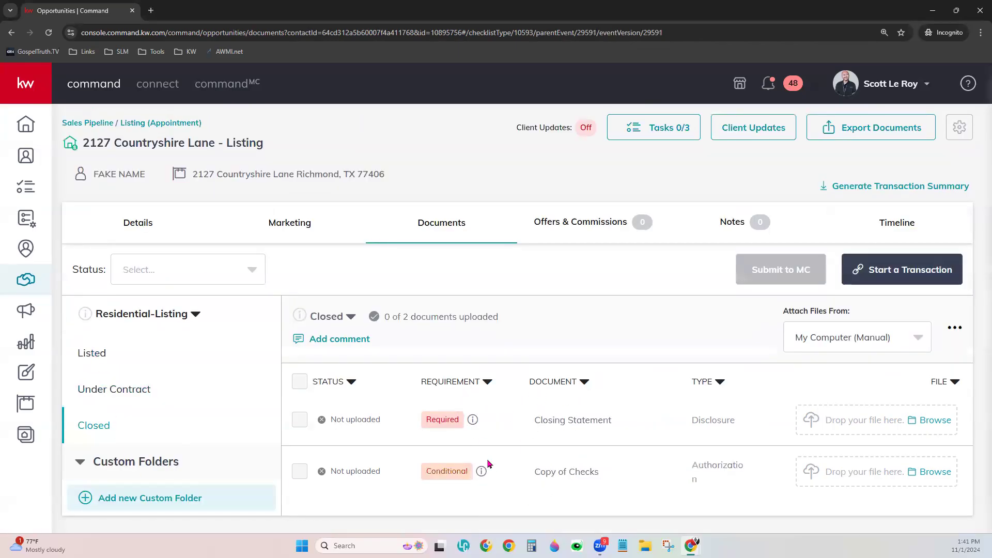
left_click(95, 355)
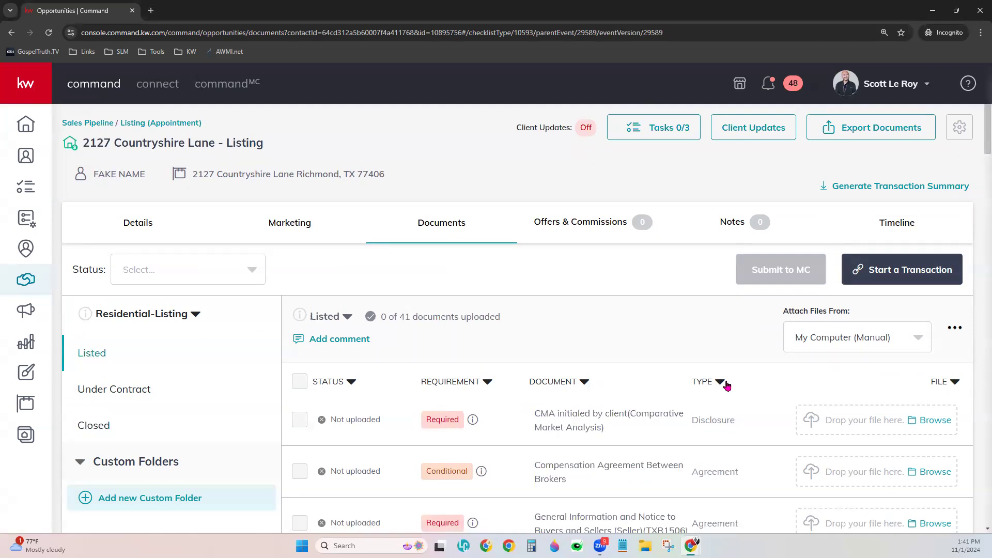
scroll(827, 330, "down", 1)
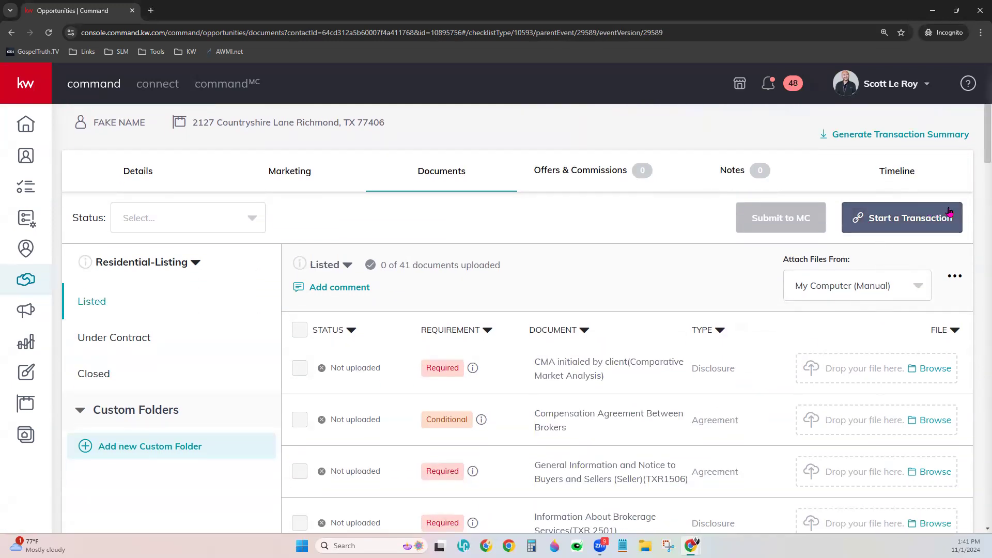
Try starting a Dotloop transaction with the Test profile, then dismiss the resulting error banner
left_click(916, 218)
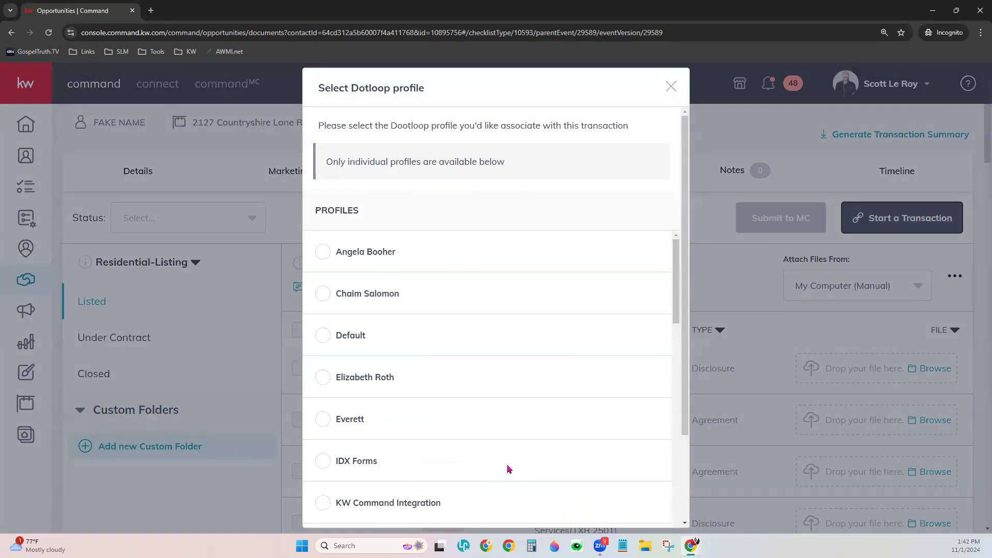
left_click(670, 87)
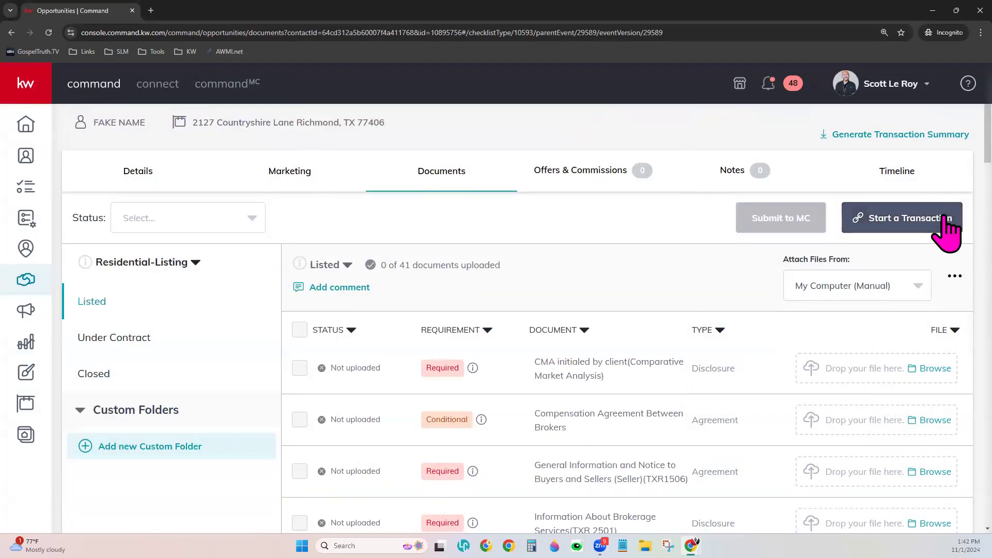
left_click(945, 220)
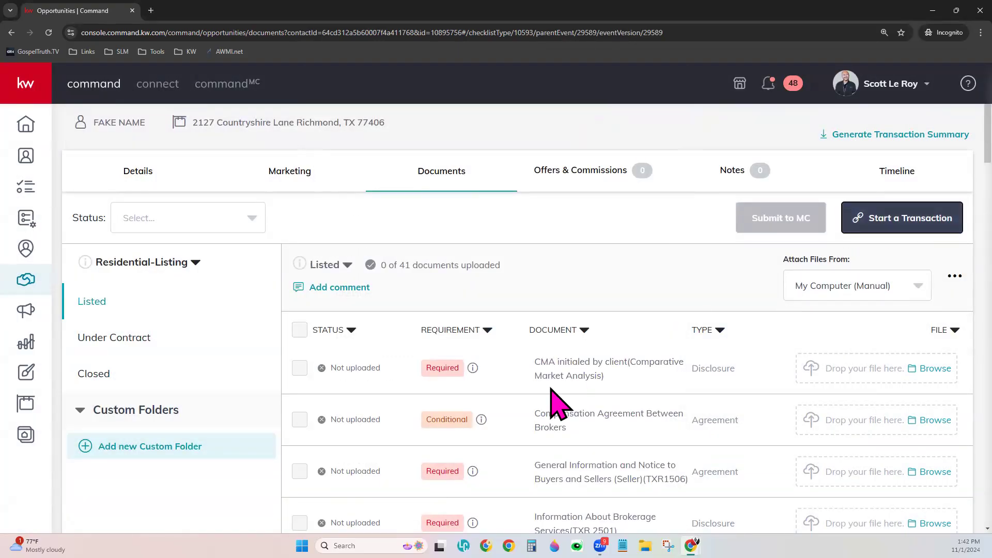
scroll(557, 372, "down", 3)
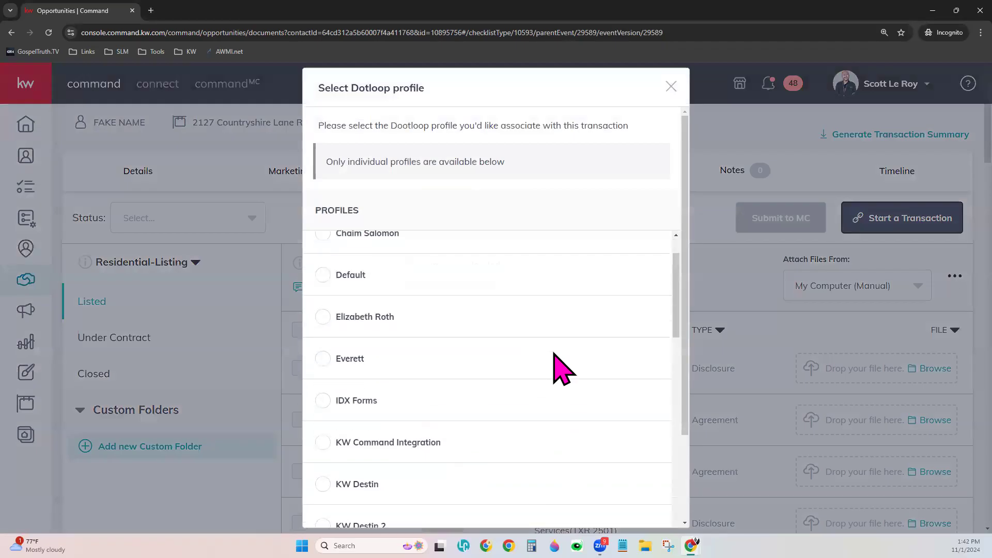
scroll(558, 372, "down", 13)
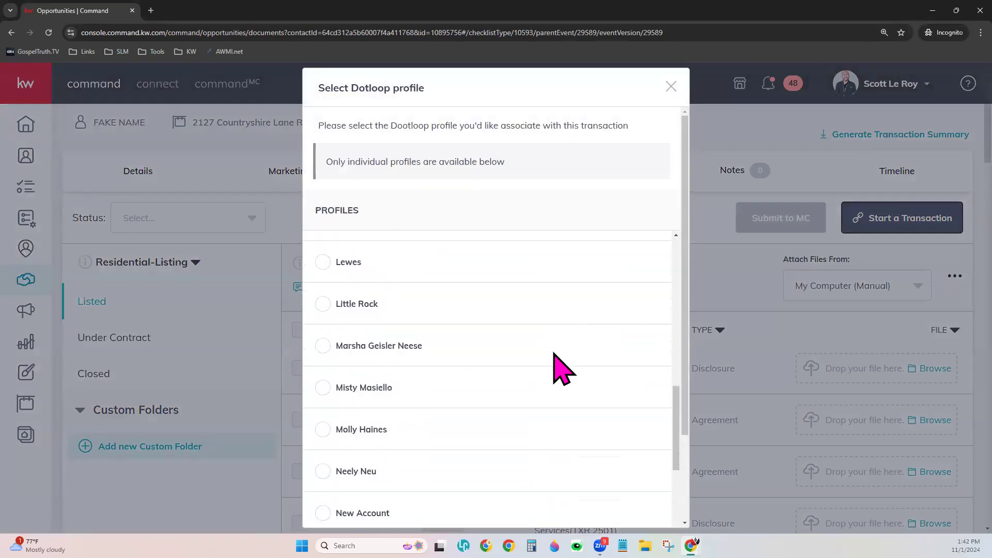
scroll(558, 366, "down", 5)
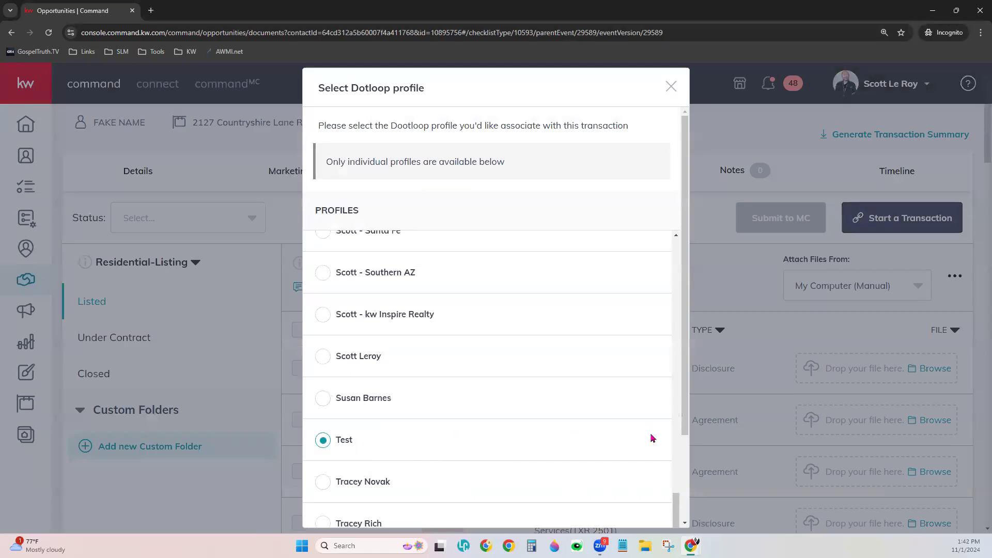
scroll(664, 475, "down", 2)
left_click(625, 502)
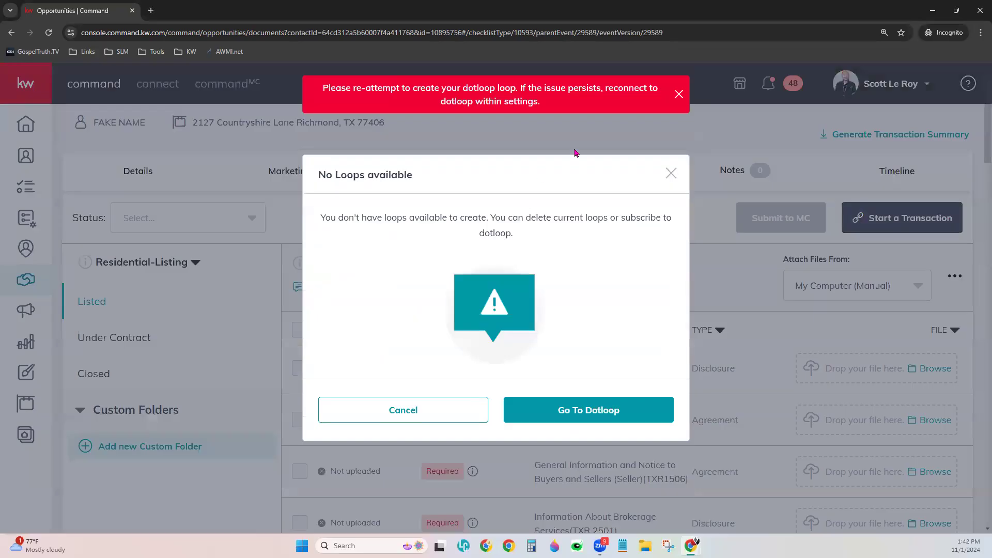
left_click(678, 93)
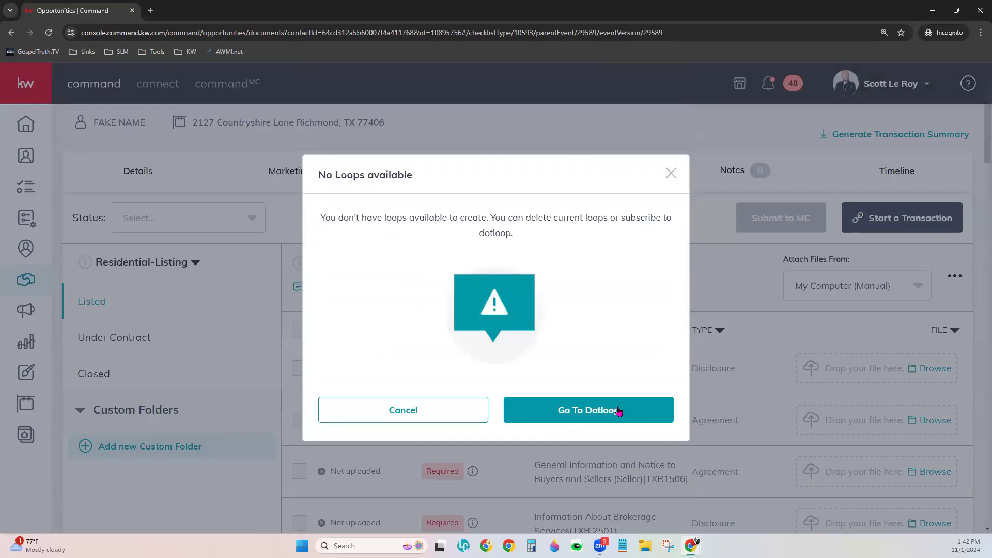
Close the No Loops available notice and bring up File Explorer on Downloads
left_click(670, 173)
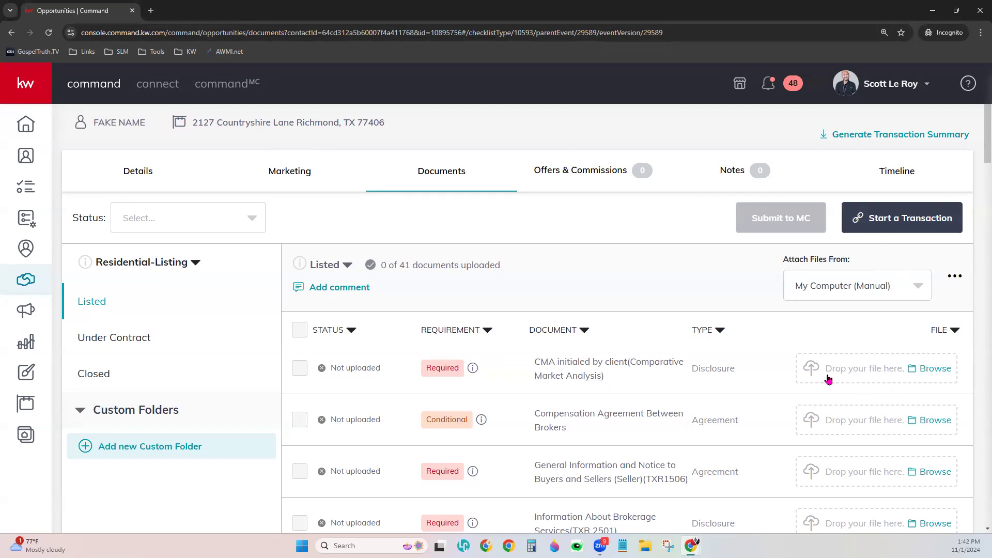
left_click(645, 545)
Drag SLM Services Flyer from Downloads onto the first checklist row's drop zone, twice, without uploading
left_click_drag(540, 95, 363, 72)
left_click(182, 289)
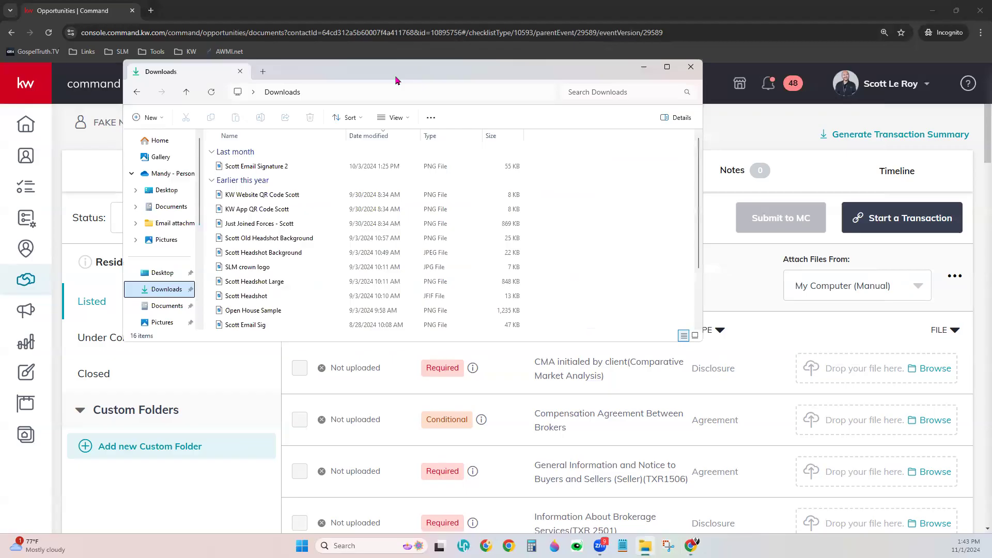
scroll(260, 243, "down", 2)
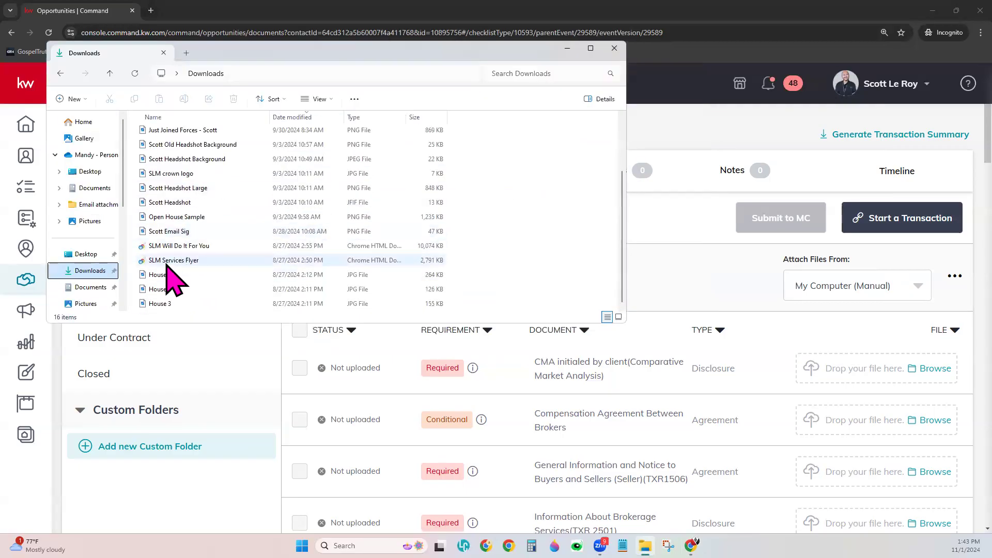
left_click_drag(170, 262, 855, 387)
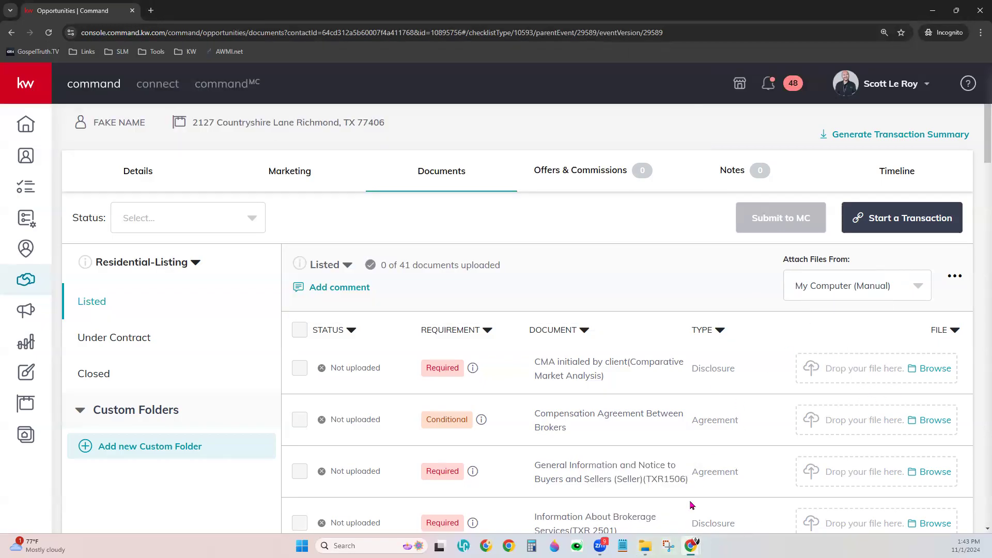
left_click(645, 546)
left_click_drag(187, 263, 928, 389)
mouse_move(644, 546)
Pick SLM Will Do It For You from Downloads for the CMA initialed by client row
left_click(835, 379)
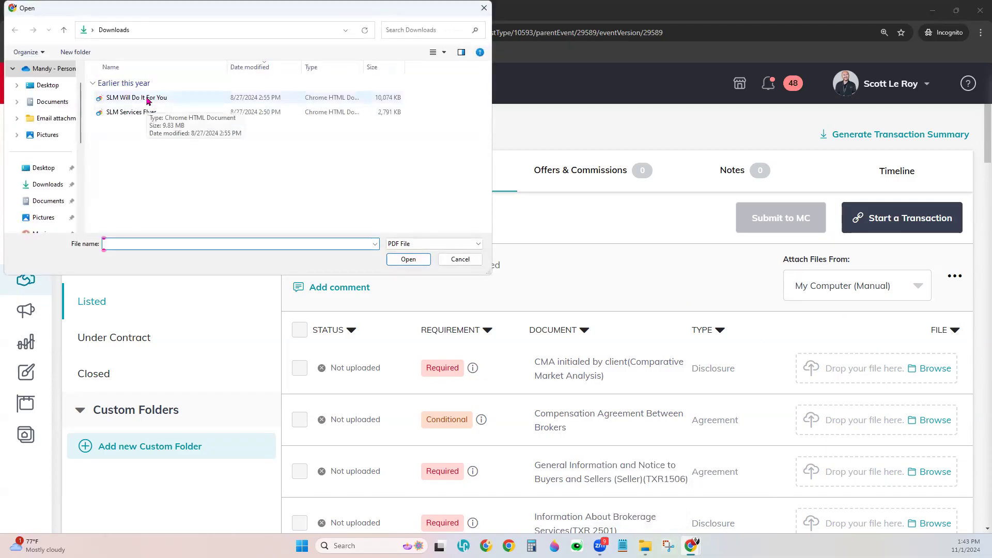
left_click(178, 99)
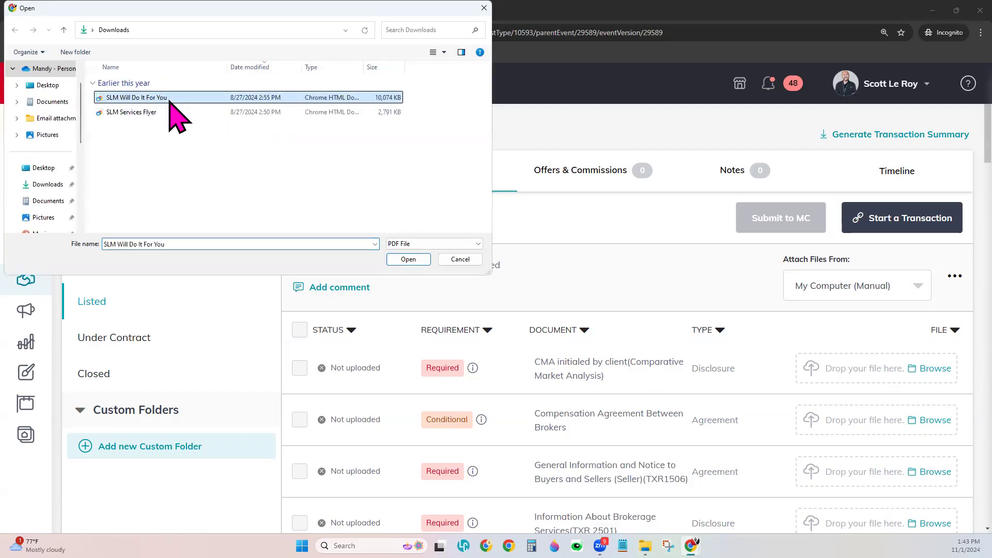
left_click(408, 259)
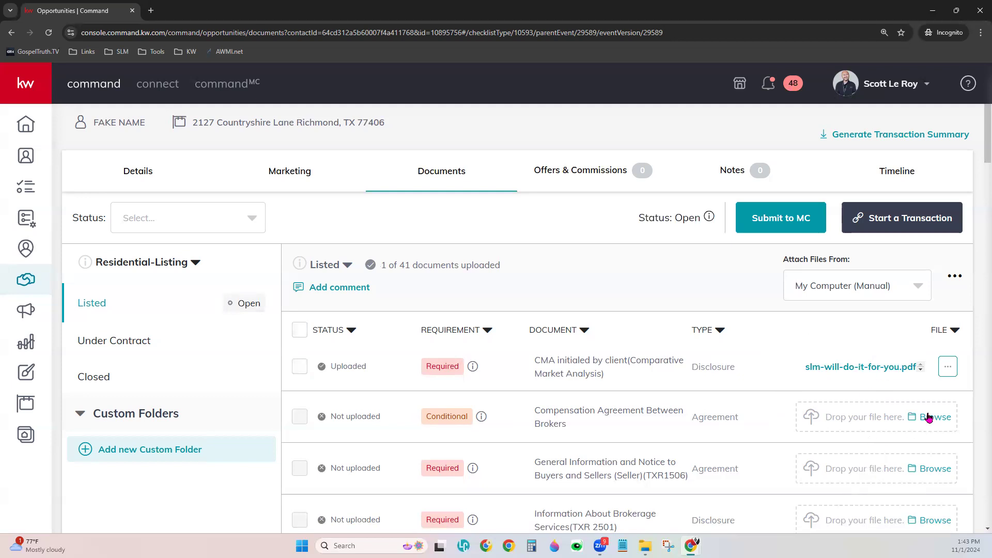
left_click(947, 366)
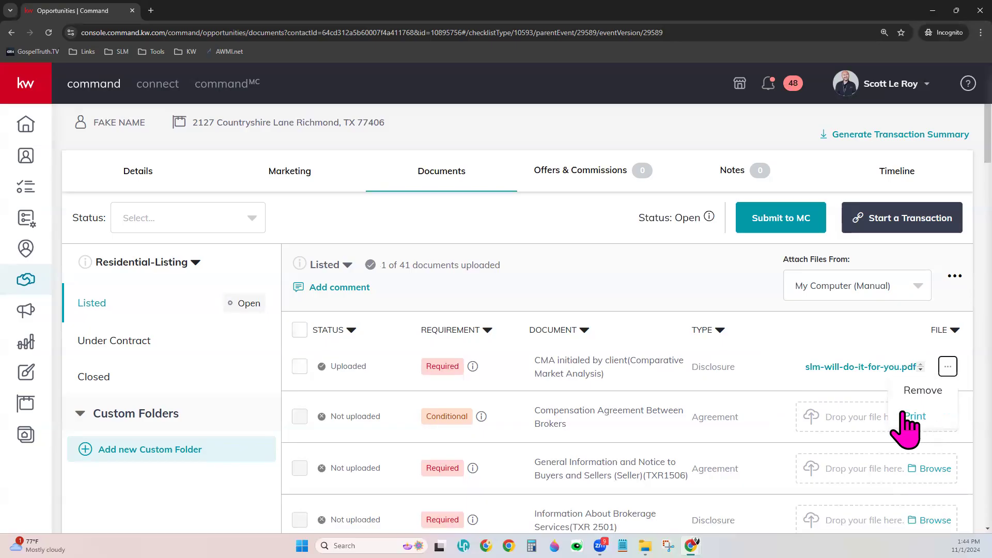
left_click(865, 325)
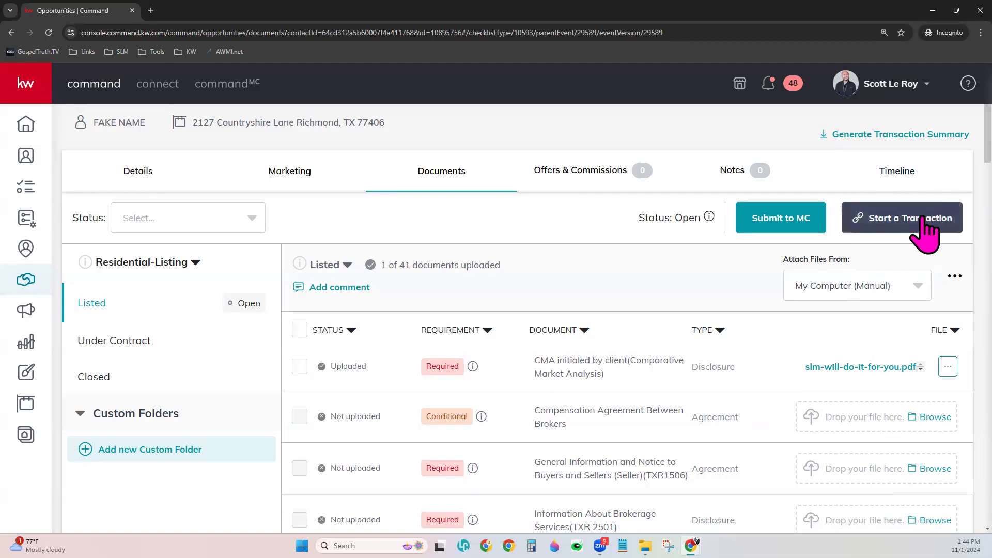
left_click(820, 287)
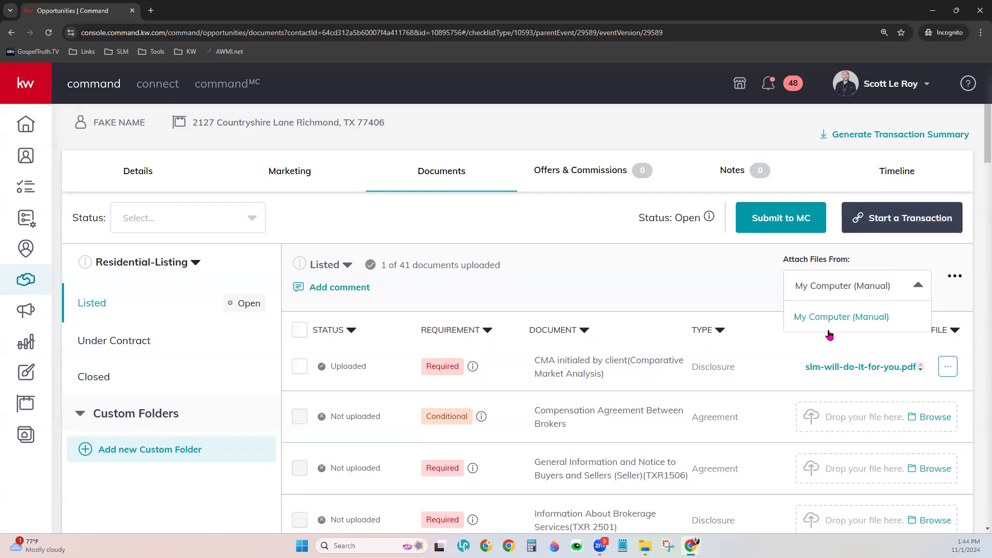
left_click(814, 335)
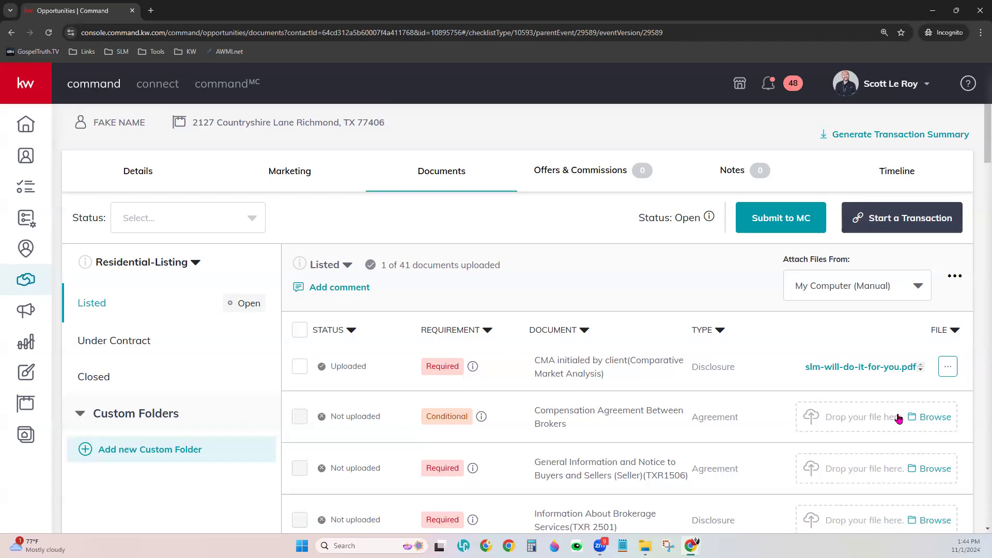
Sort the Listed checklist by the REQUIREMENT column and review which documents remain Not uploaded
scroll(898, 419, "down", 1)
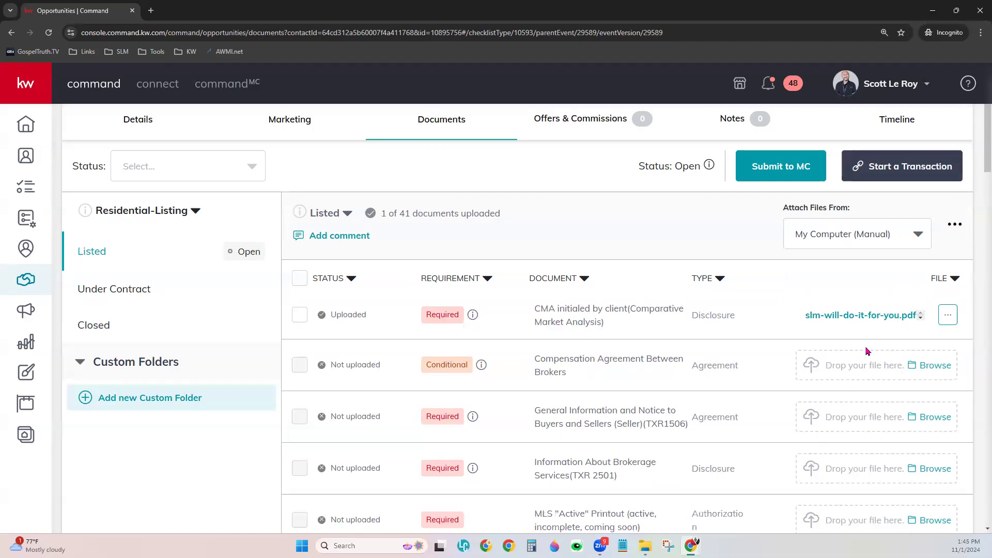
left_click(476, 279)
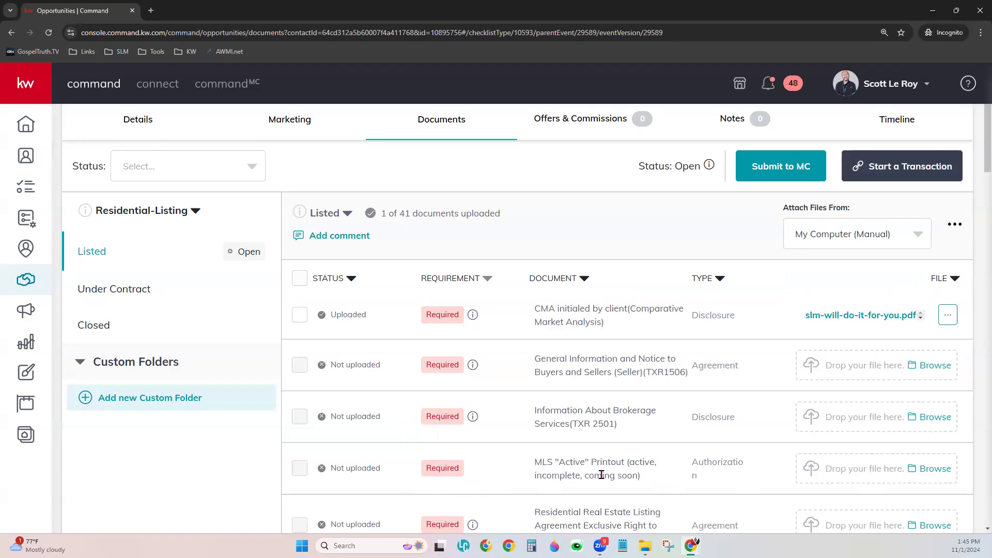
scroll(606, 447, "up", 2)
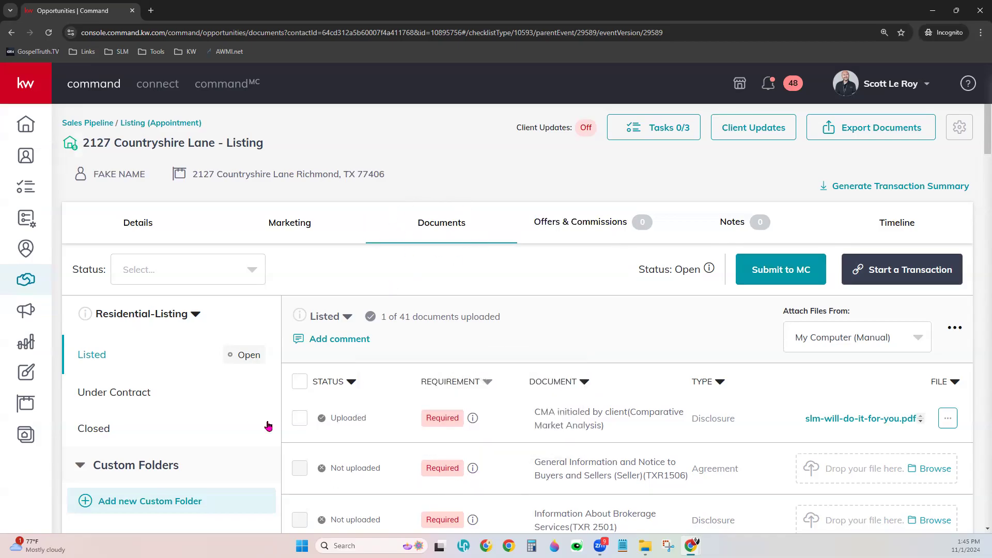
scroll(388, 376, "down", 2)
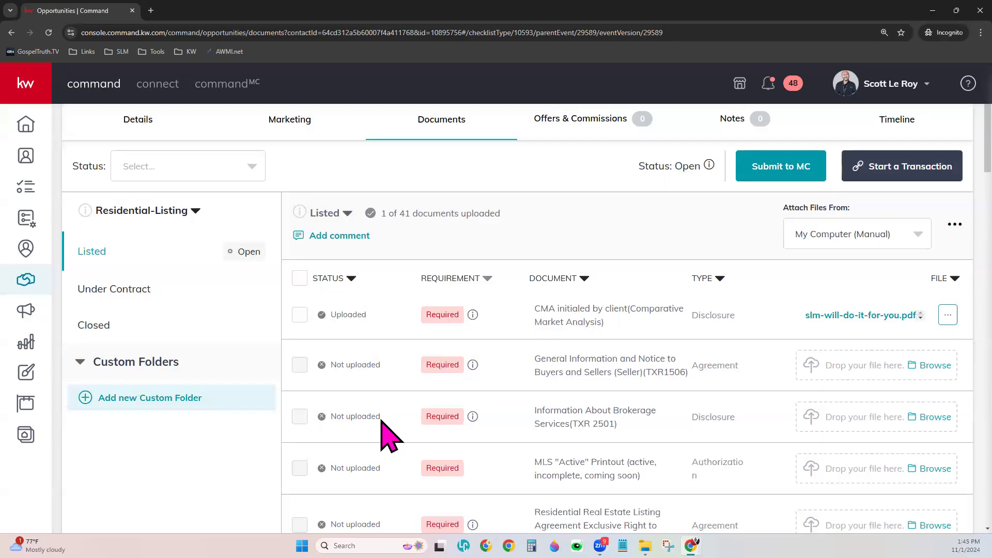
left_click(101, 291)
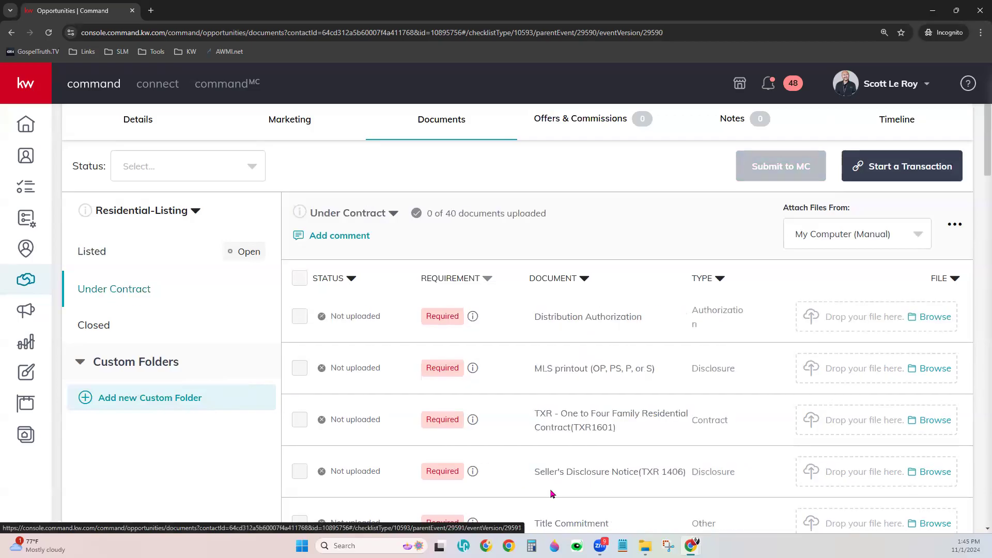
scroll(551, 493, "up", 2)
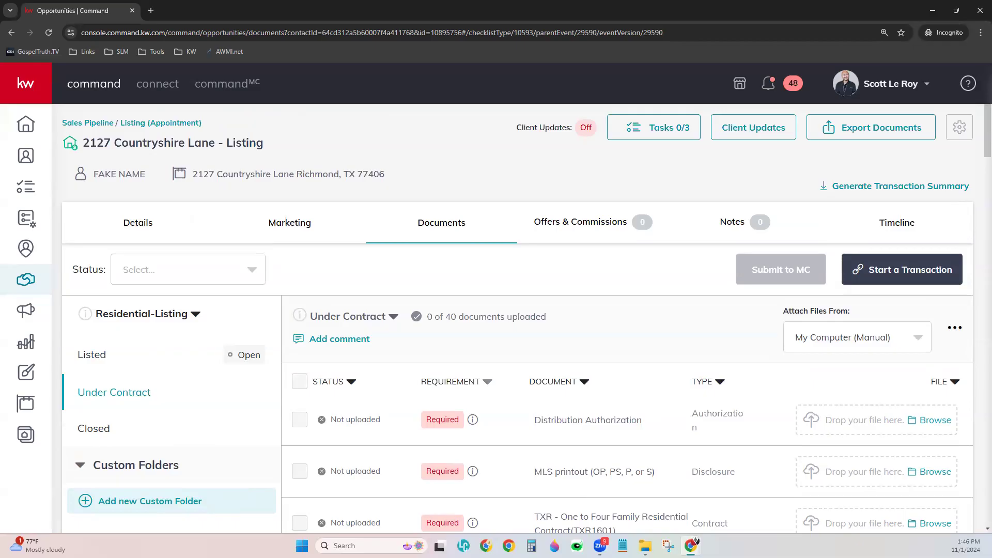
left_click(573, 227)
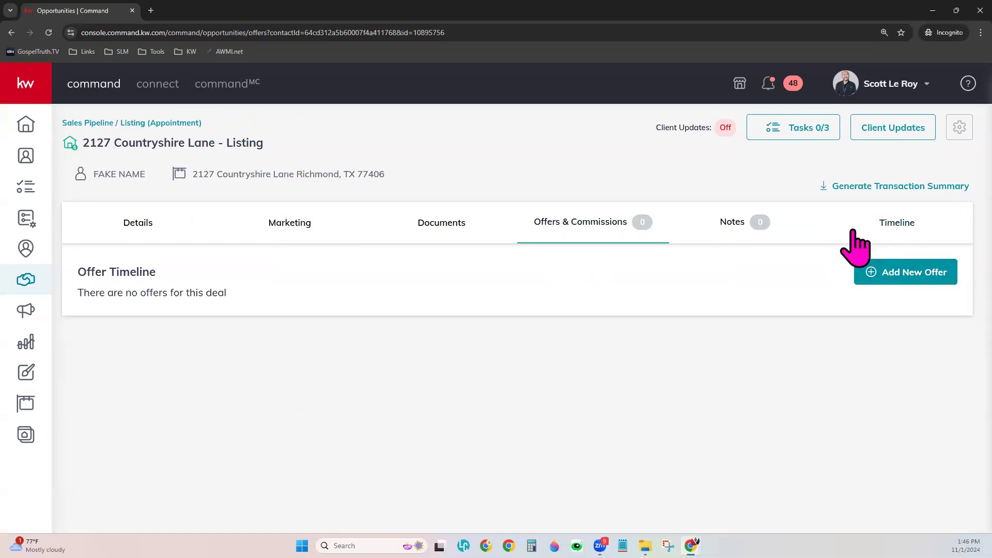
Start a new offer, rename it from 'Initial Offer' to 'First Offer', and open the KWLS listing search
left_click(935, 261)
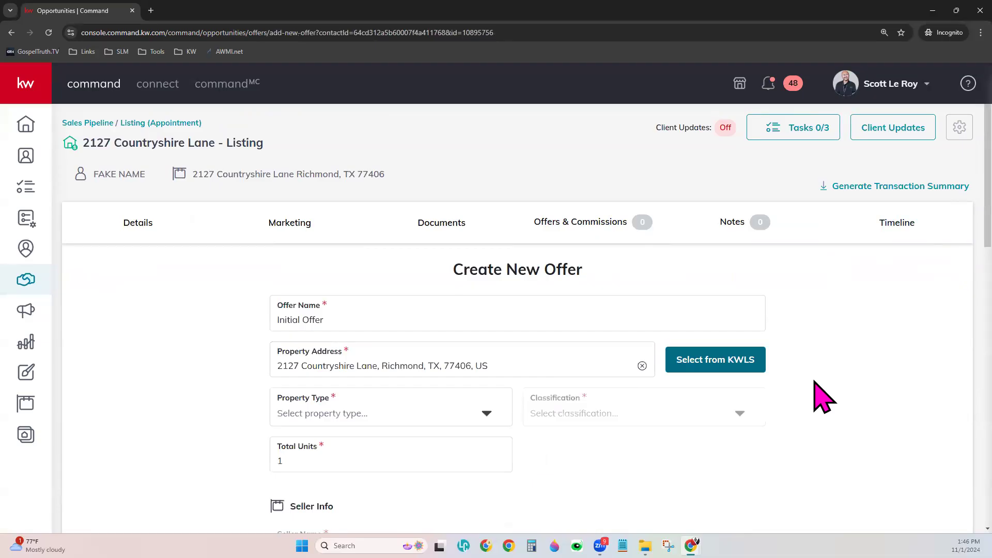
scroll(824, 397, "down", 1)
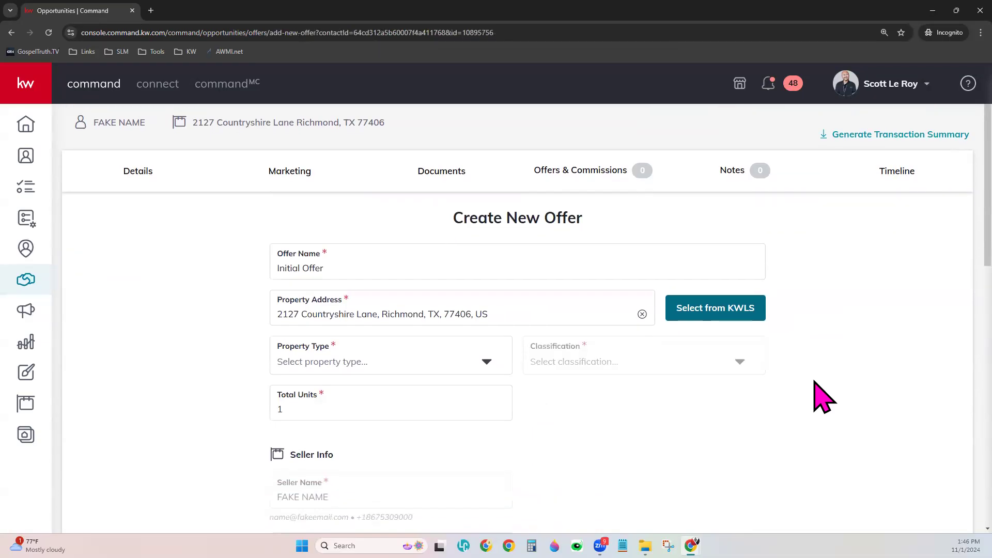
scroll(821, 396, "down", 1)
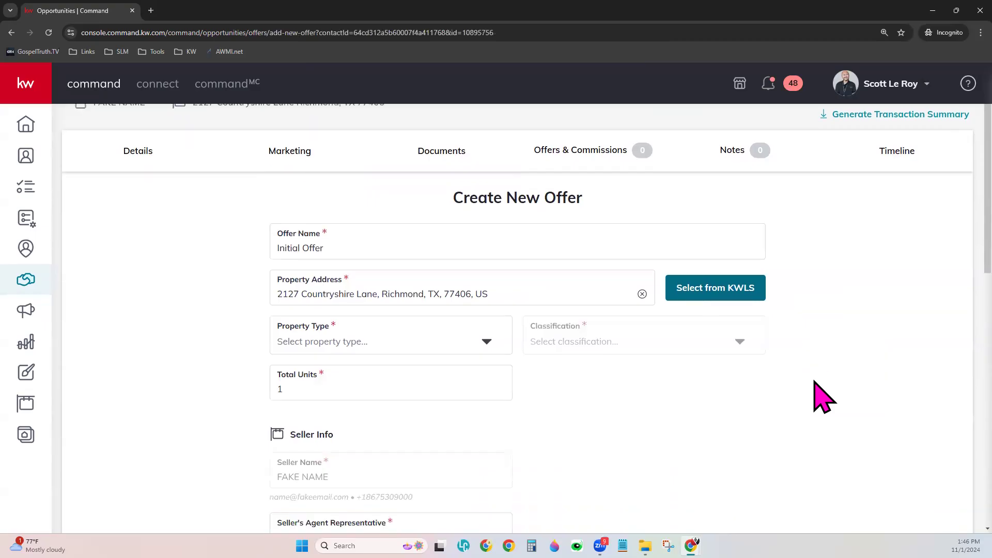
left_click(326, 217)
double_click(289, 217)
type("Fist")
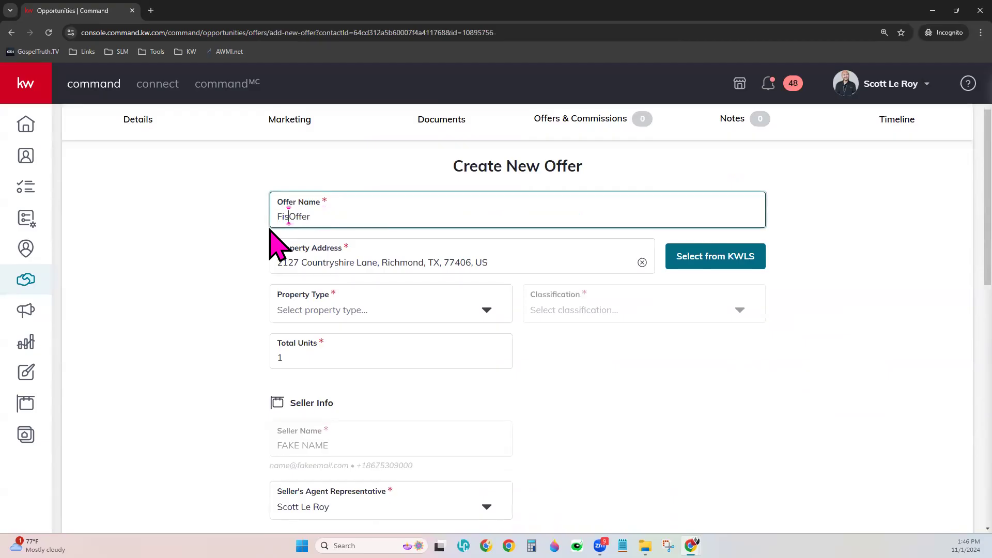
key("BackSpace")
key("BackSpace")
type("rst")
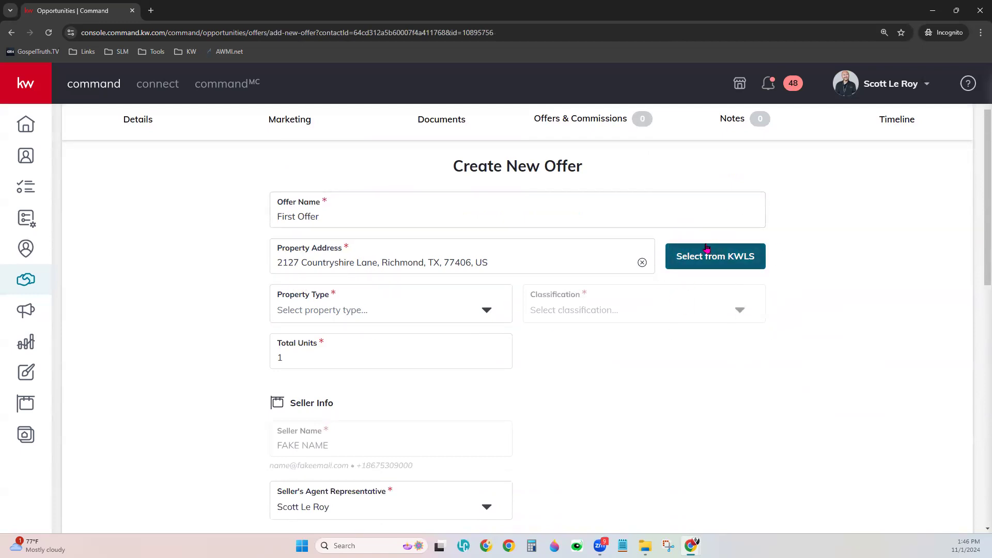
left_click(733, 261)
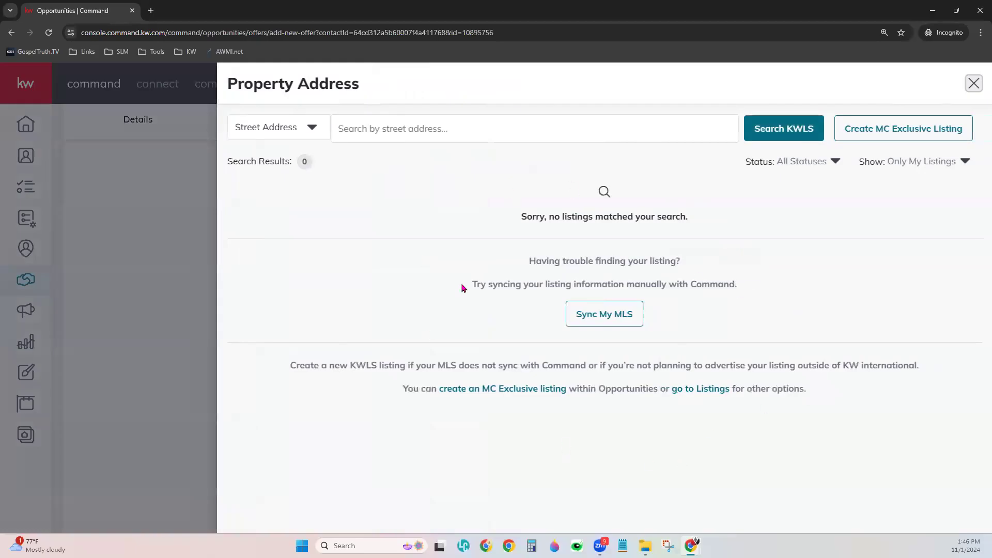
Show All Listings, keep the search by Street Address, then close the listing search panel
left_click(945, 161)
left_click(946, 183)
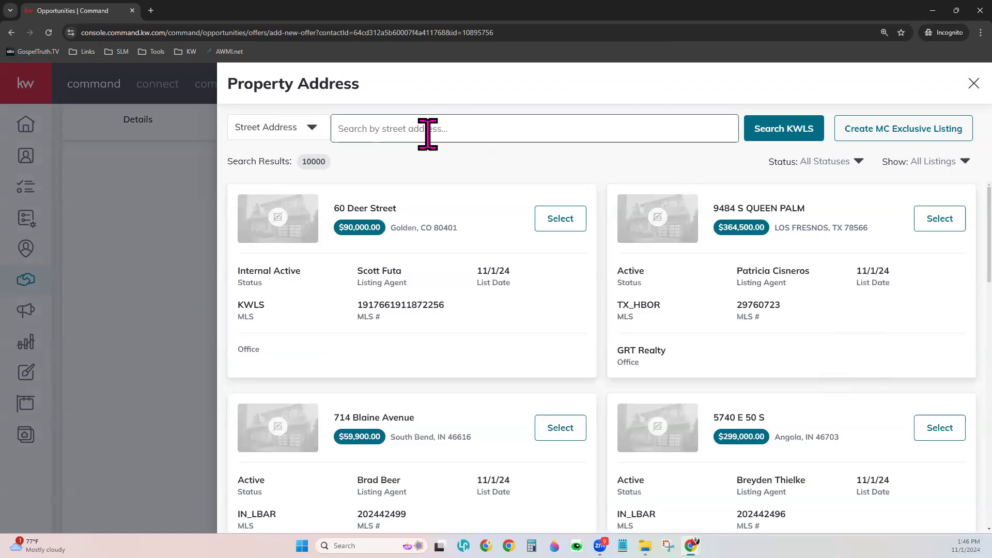
left_click(313, 130)
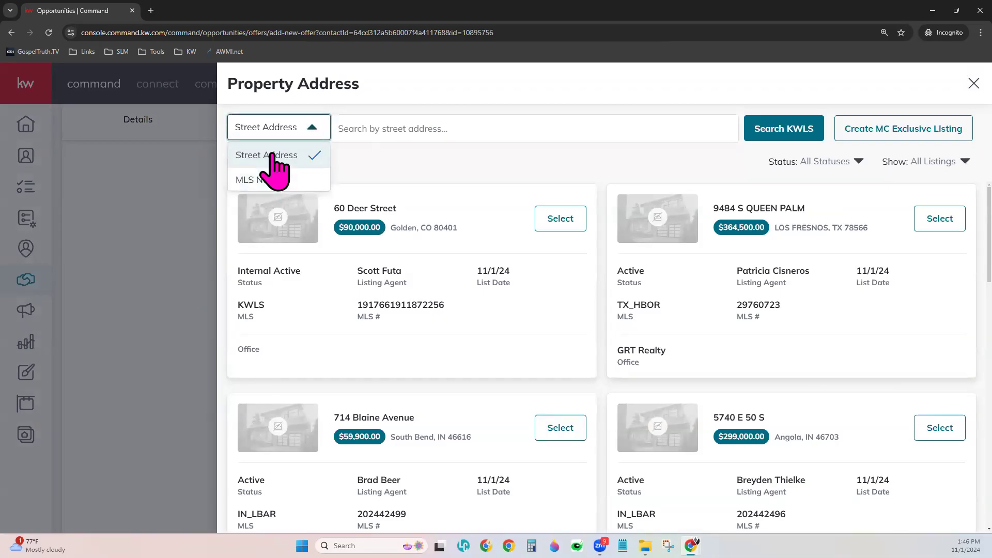
left_click(936, 73)
left_click(973, 83)
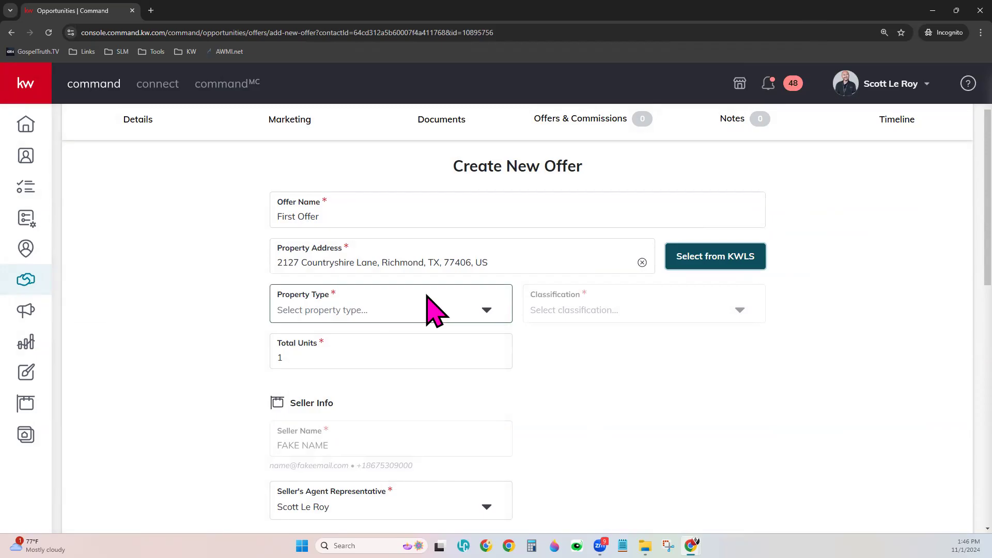
Set the offer's property type to Residential and classification to Resale
left_click(306, 306)
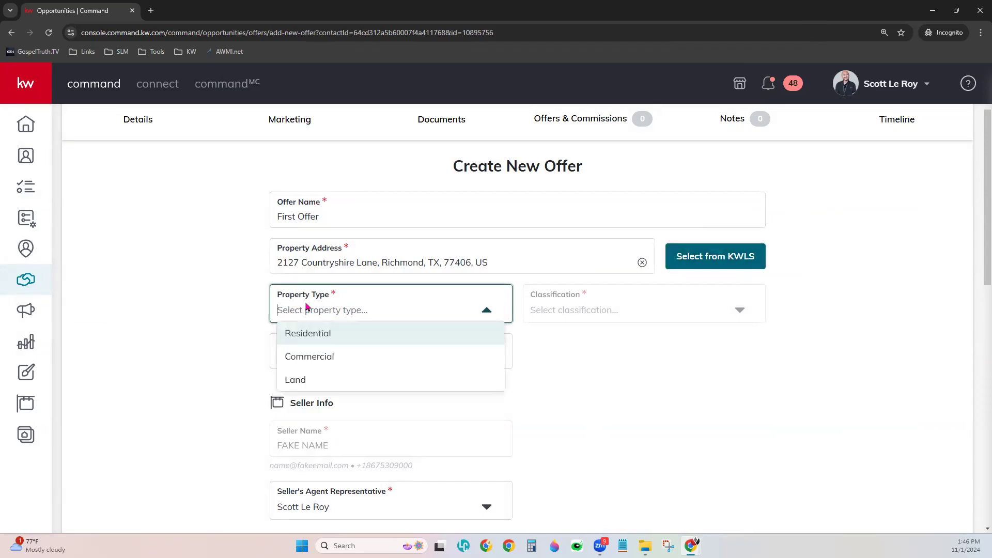
left_click(329, 334)
left_click(610, 310)
left_click(597, 343)
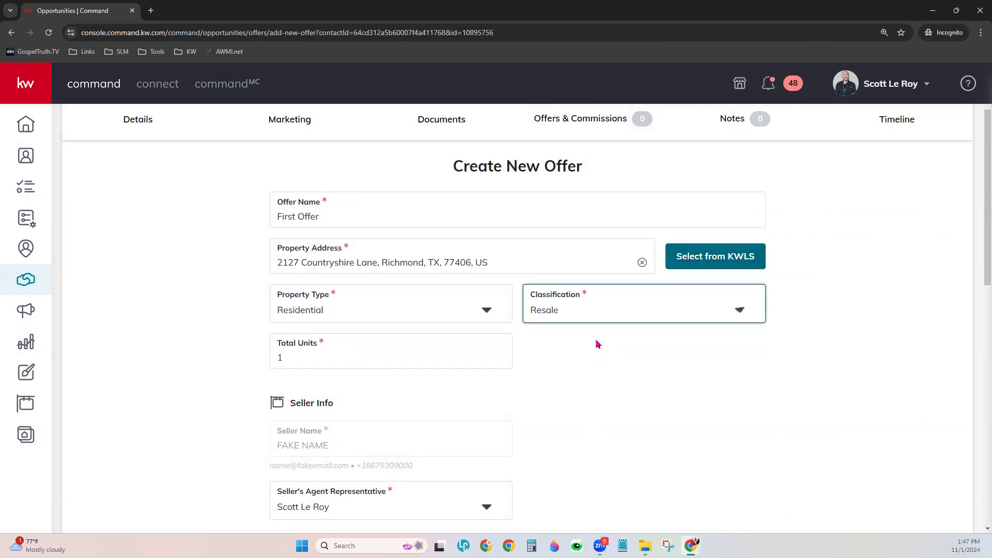
scroll(579, 387, "down", 2)
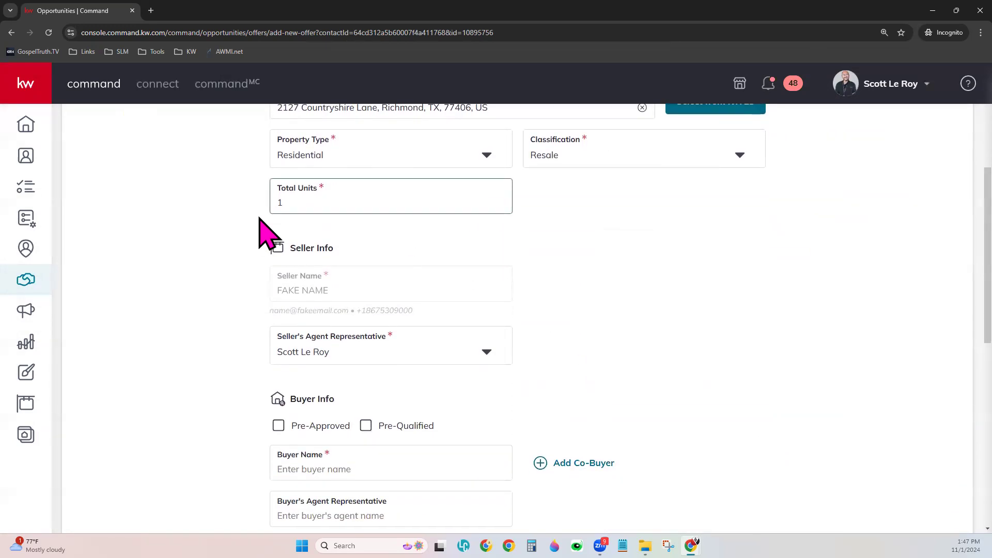
scroll(563, 297, "down", 2)
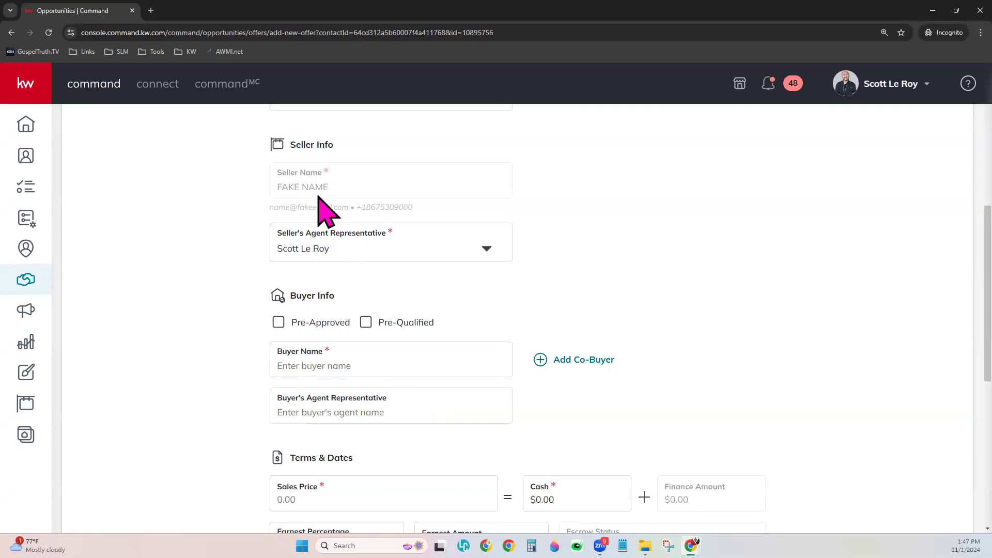
scroll(279, 346, "down", 2)
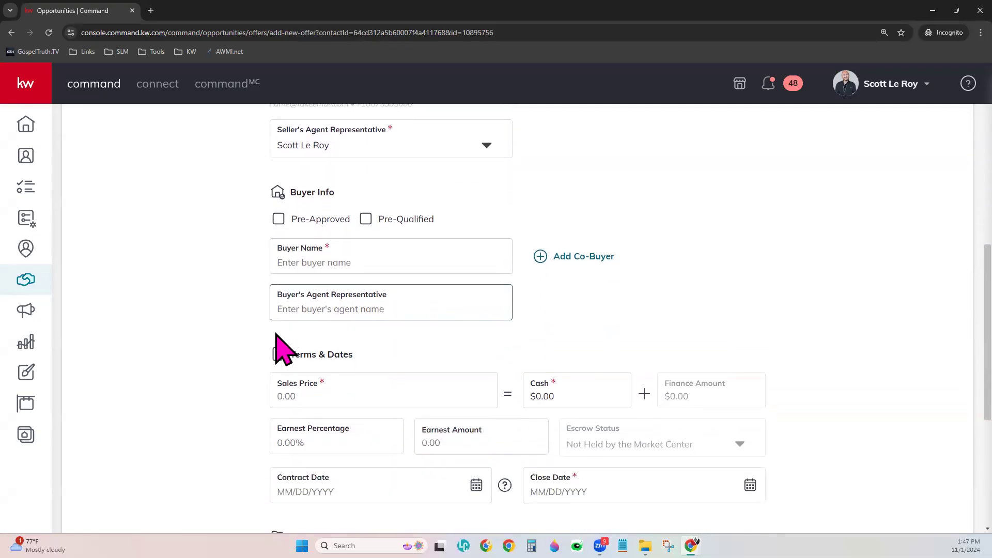
Mark the buyer Pre-Approved, with buyer name 'Buyer Name' and agent representative 'Other Agent'
left_click(278, 220)
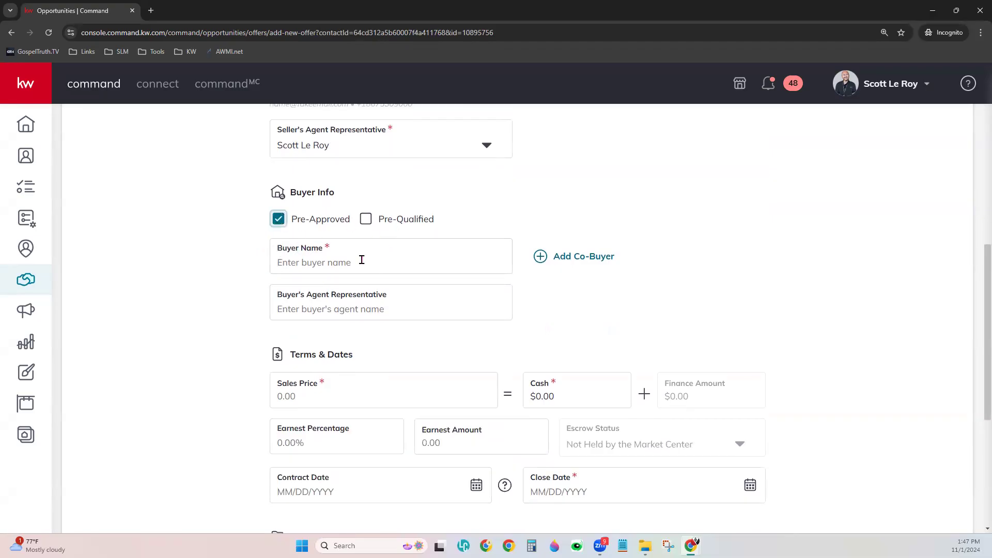
left_click(395, 258)
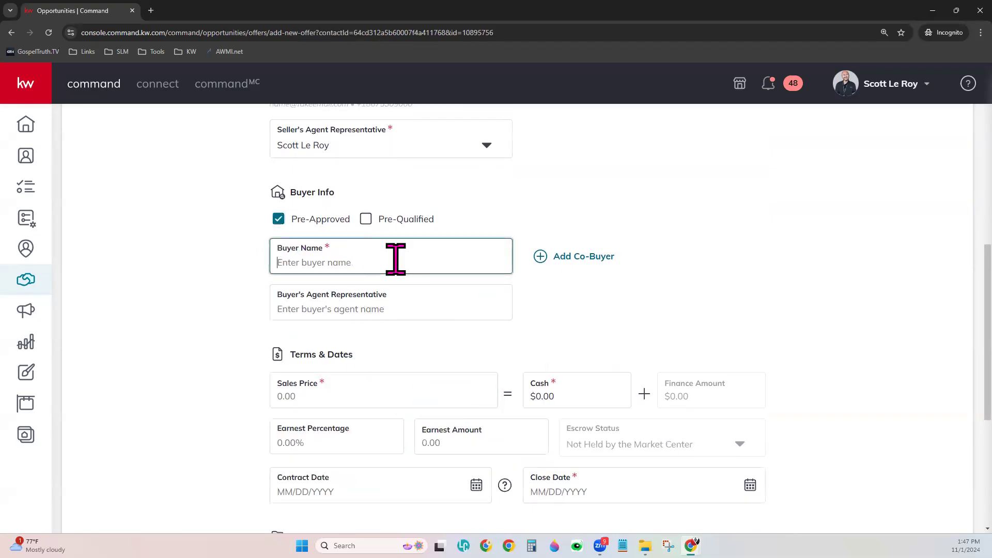
type("Fake Name")
key("Tab")
key("shift+Tab")
type("Buyer Name")
left_click(403, 308)
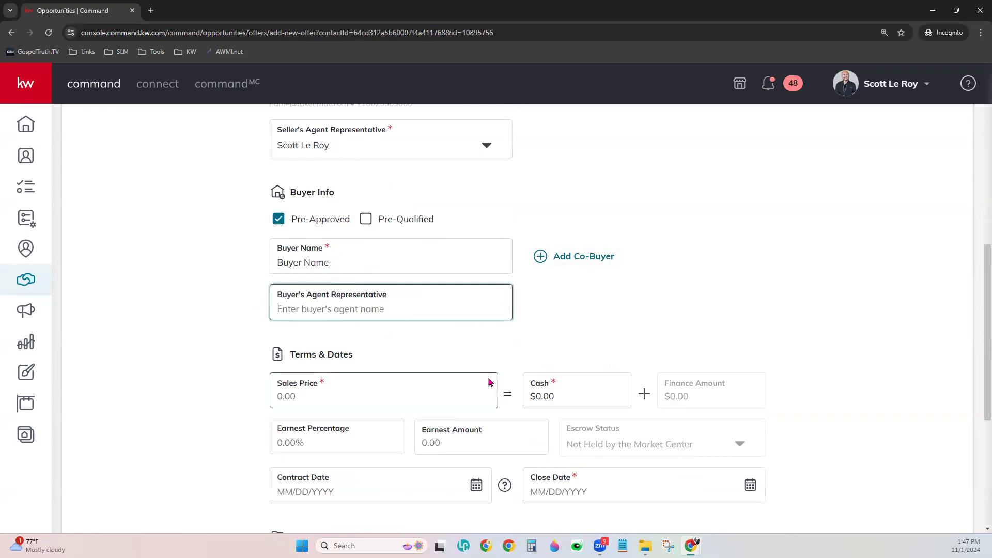
type("Other Agent")
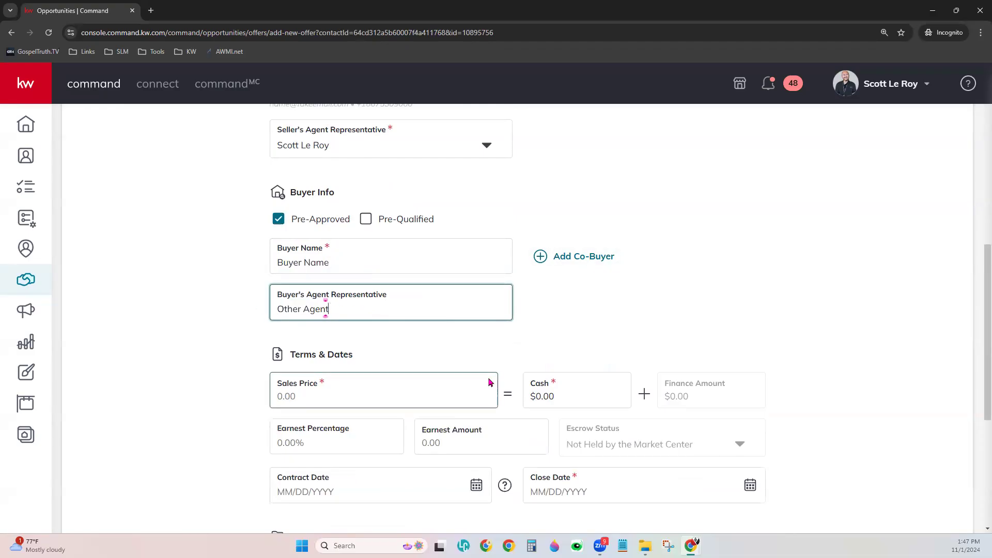
left_click(619, 303)
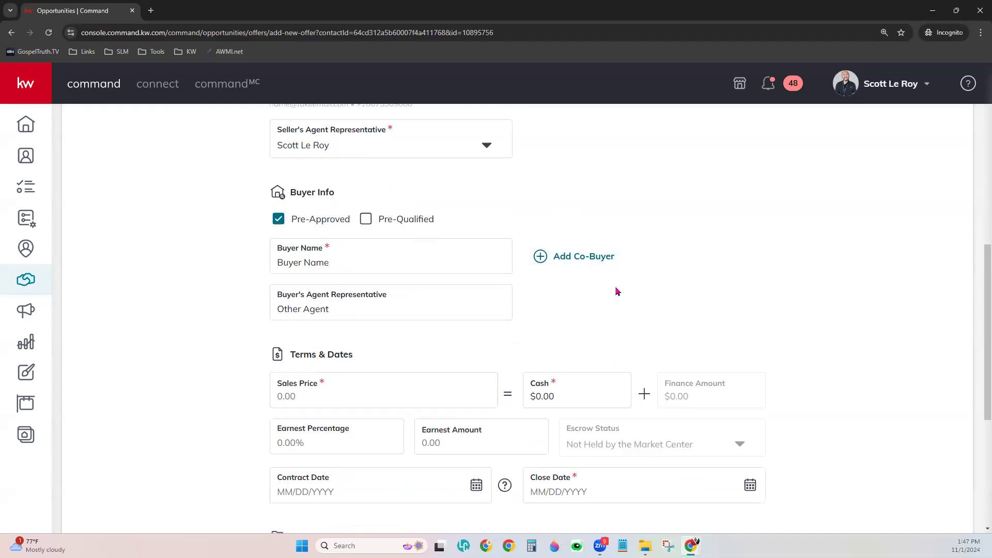
scroll(617, 292, "down", 4)
Enter a $5,000,000 sales price, $100,000 cash, and 10% earnest money ($500,000)
left_click(301, 186)
type("5,000,000")
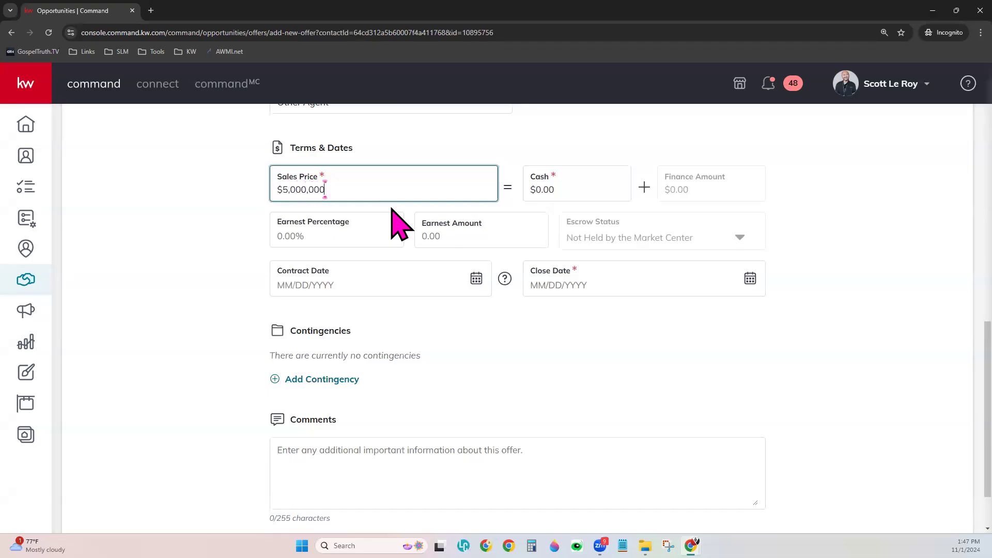
key("Tab")
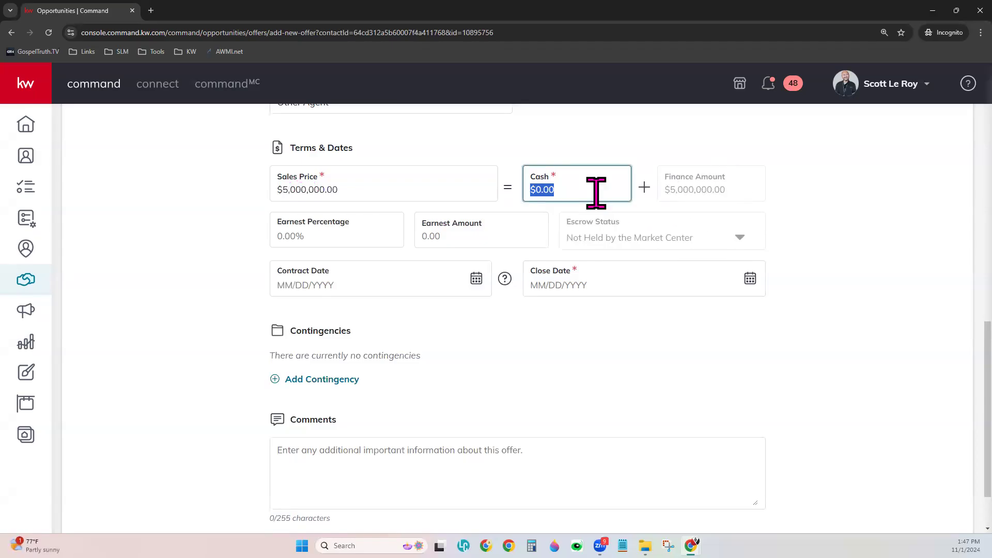
type("1000000")
key("Tab")
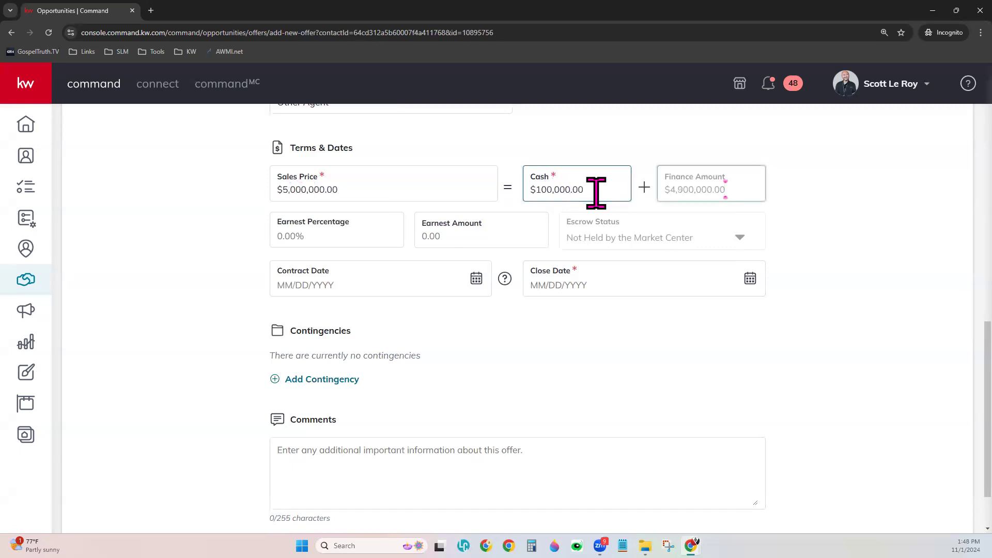
key("Tab")
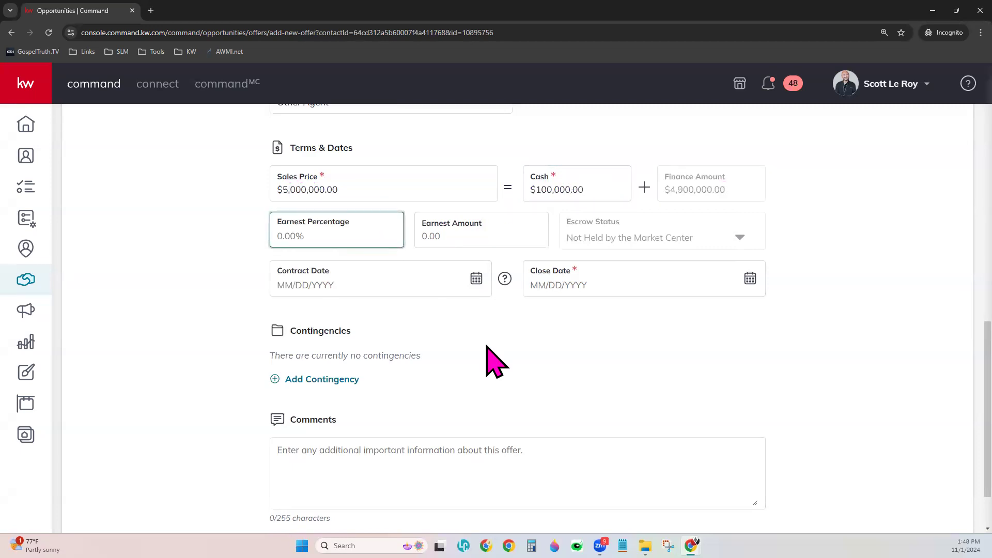
type("10")
key("Tab")
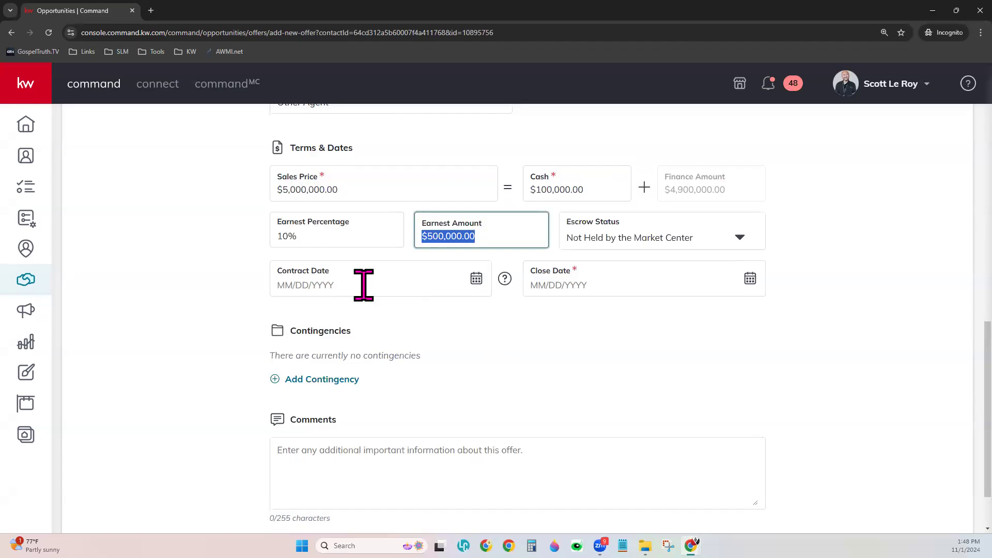
left_click(493, 239)
left_click(439, 237)
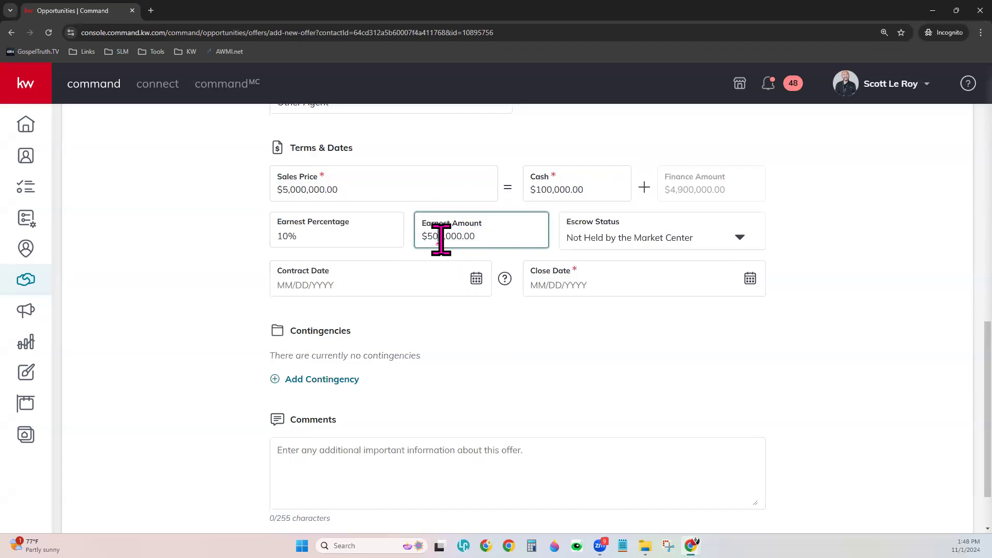
left_click_drag(464, 236, 450, 236)
left_click(655, 239)
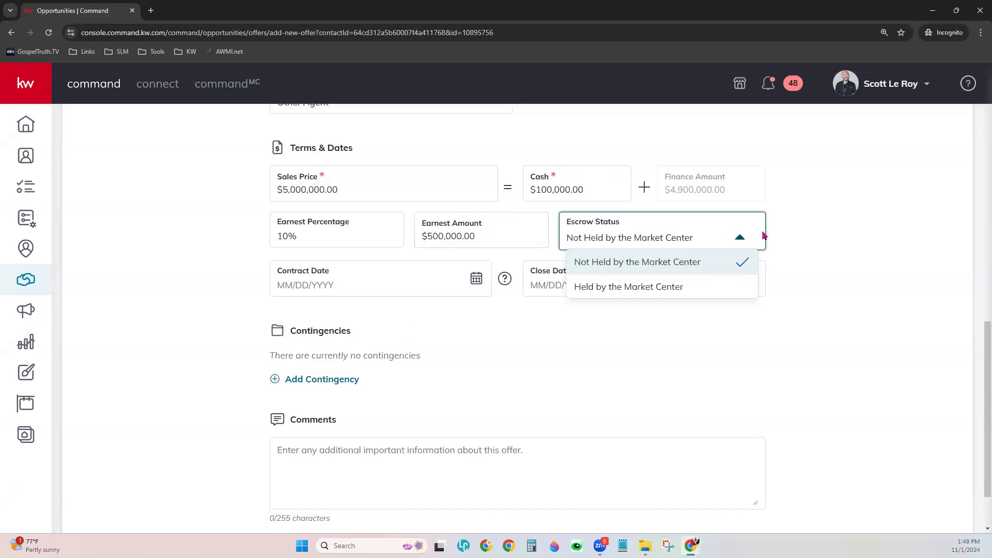
Pick Nov 1, 2024 as the contract date and Dec 20, 2024 as the close date
left_click(794, 213)
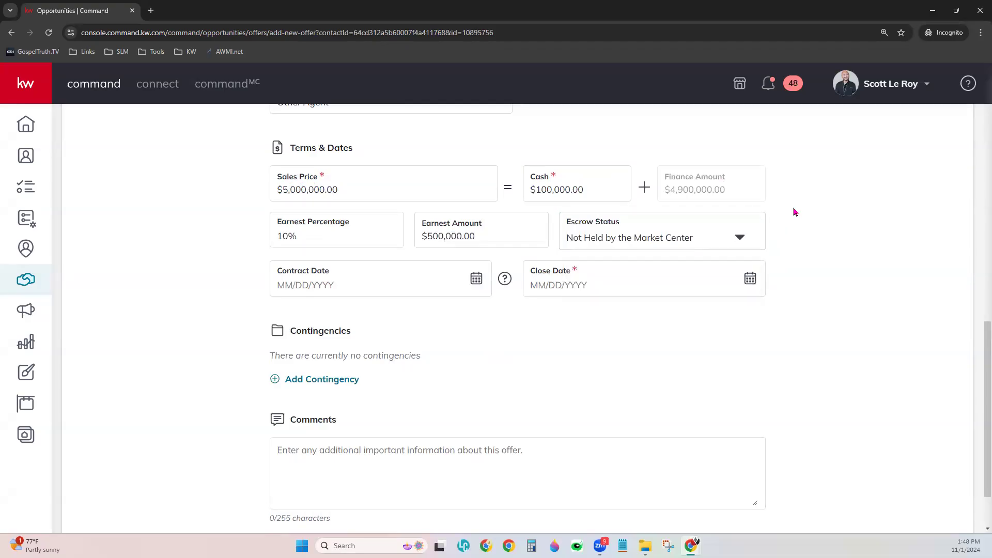
left_click(476, 282)
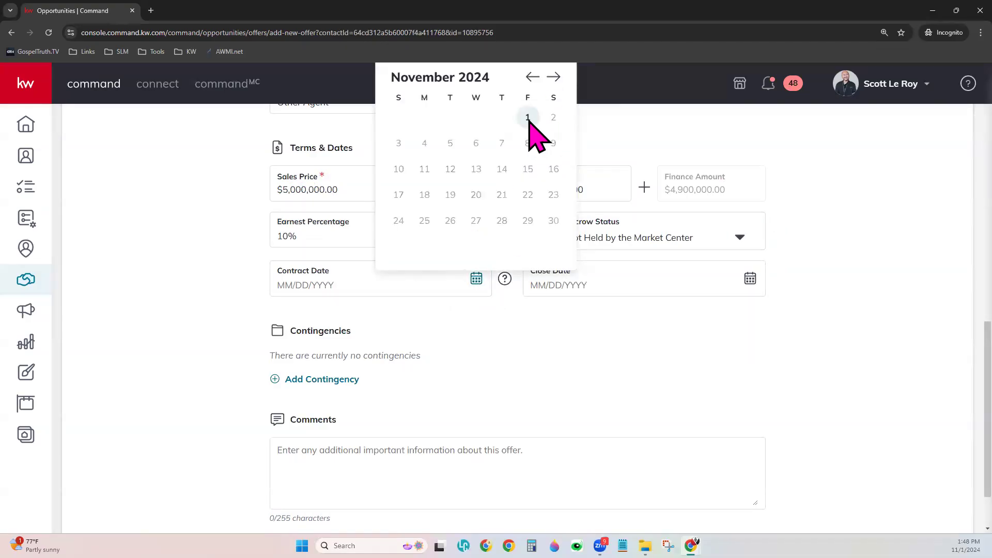
left_click(527, 117)
left_click(750, 279)
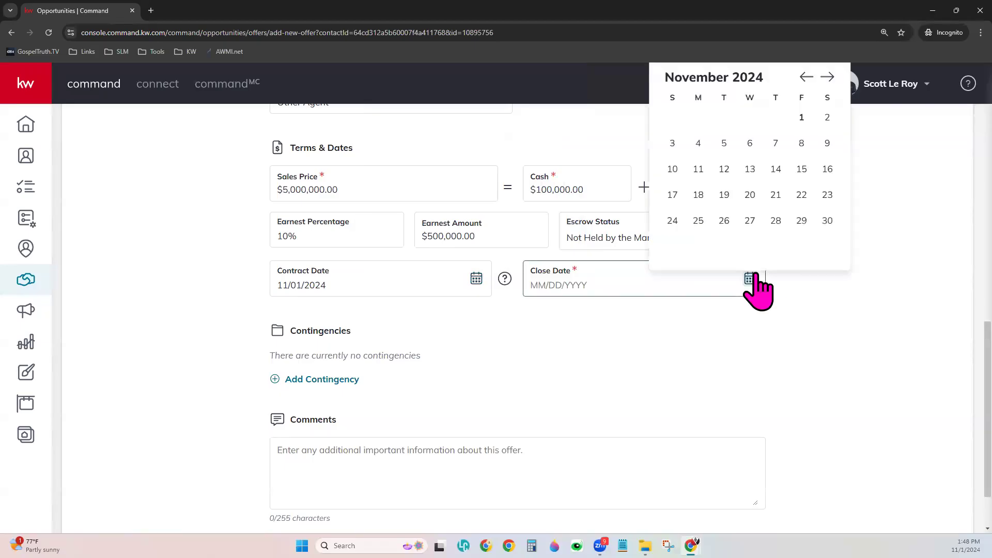
left_click(827, 77)
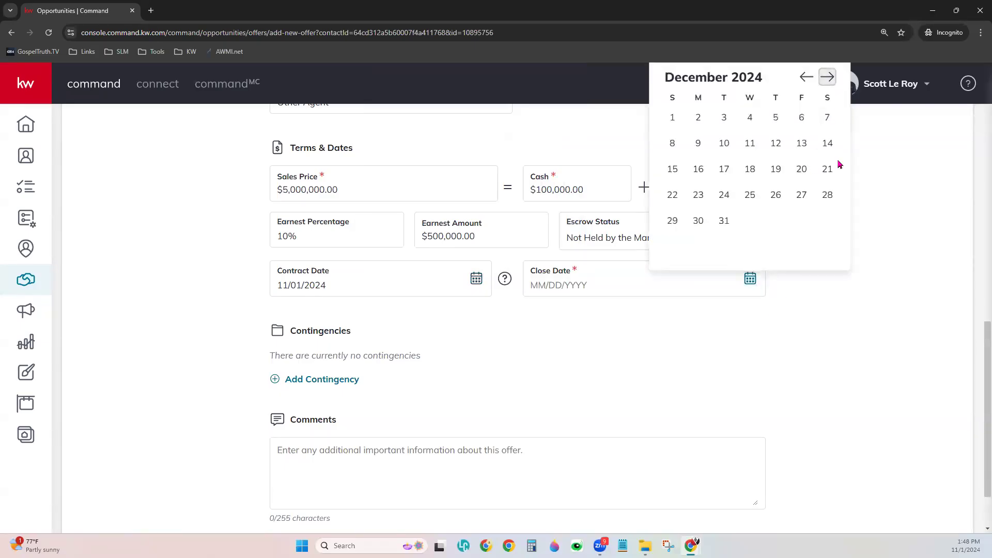
left_click(800, 196)
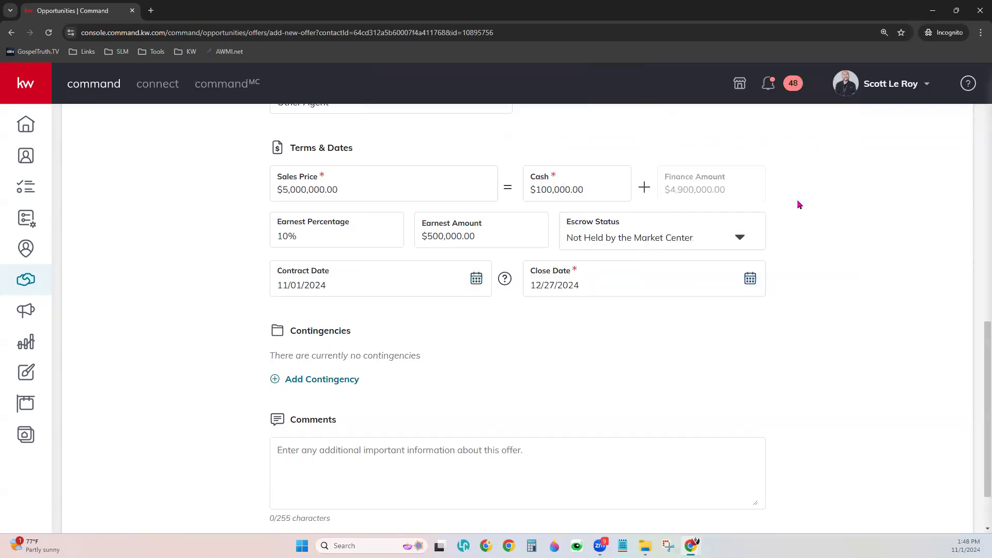
left_click(749, 279)
left_click(801, 169)
scroll(504, 380, "down", 2)
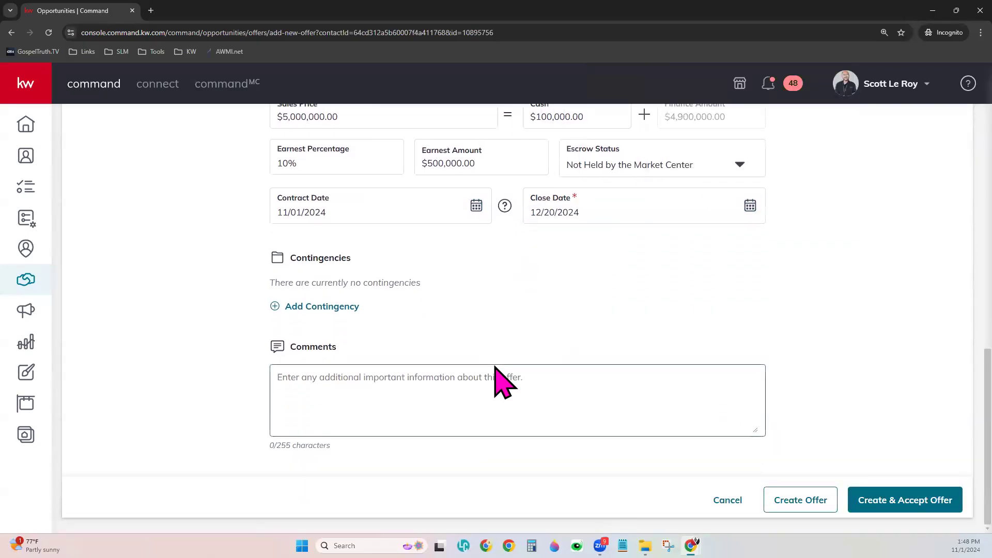
Add an Appraisal contingency due 11/29/2024 with no completed date, then add a second contingency row
left_click(342, 308)
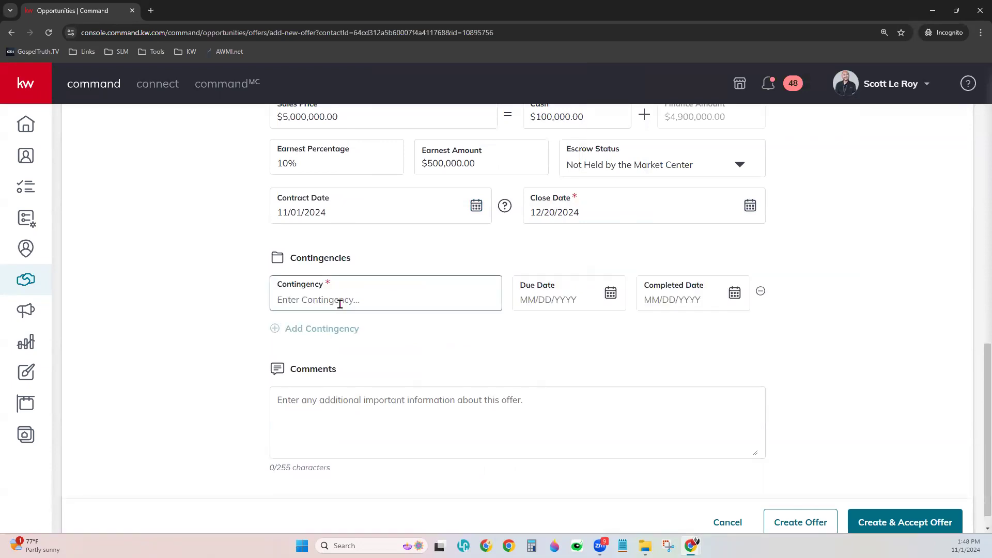
left_click(339, 301)
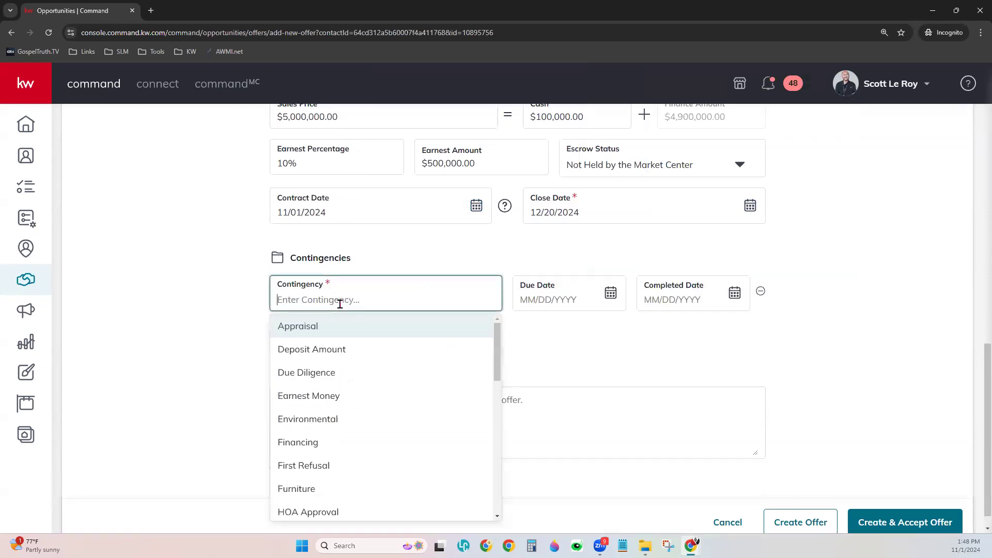
left_click(360, 335)
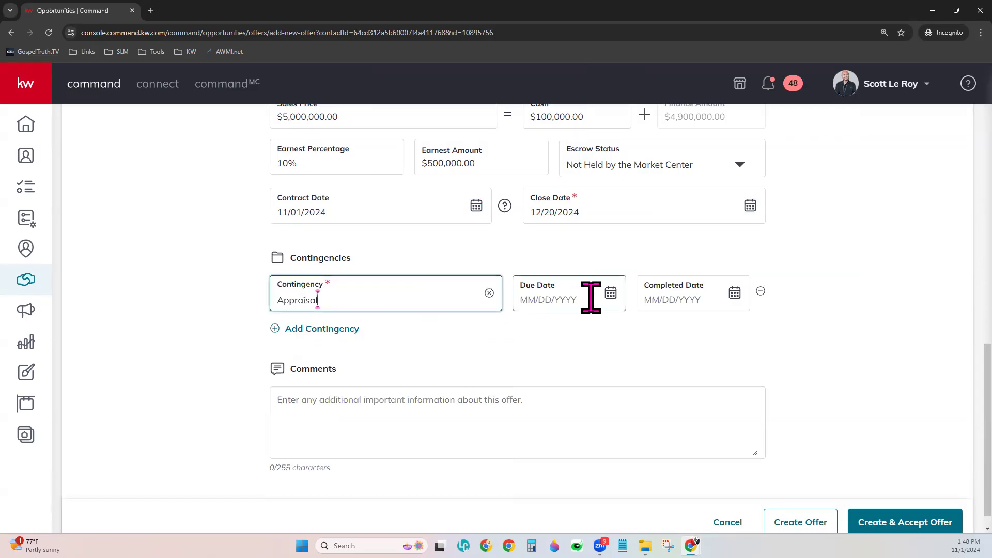
left_click(610, 294)
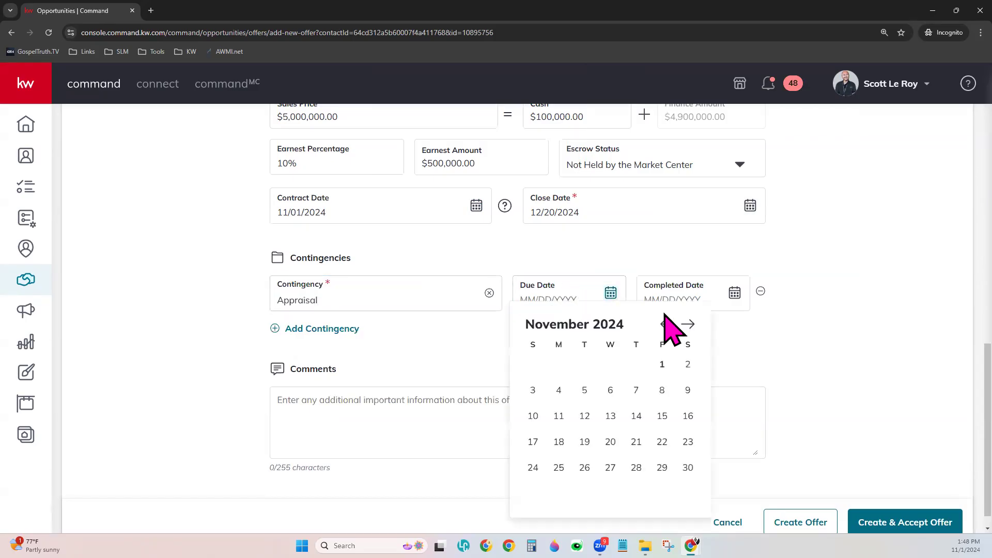
left_click(663, 467)
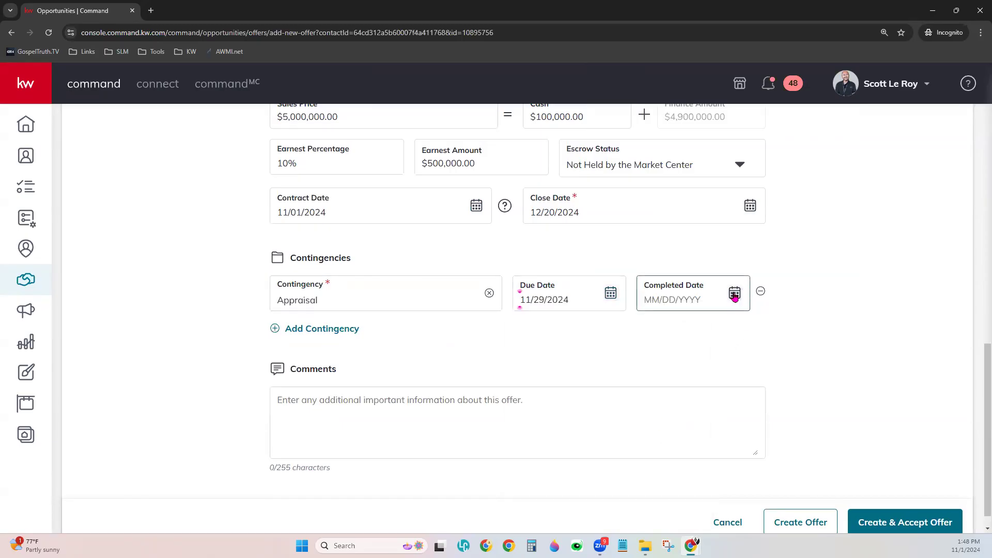
left_click(734, 293)
left_click(861, 276)
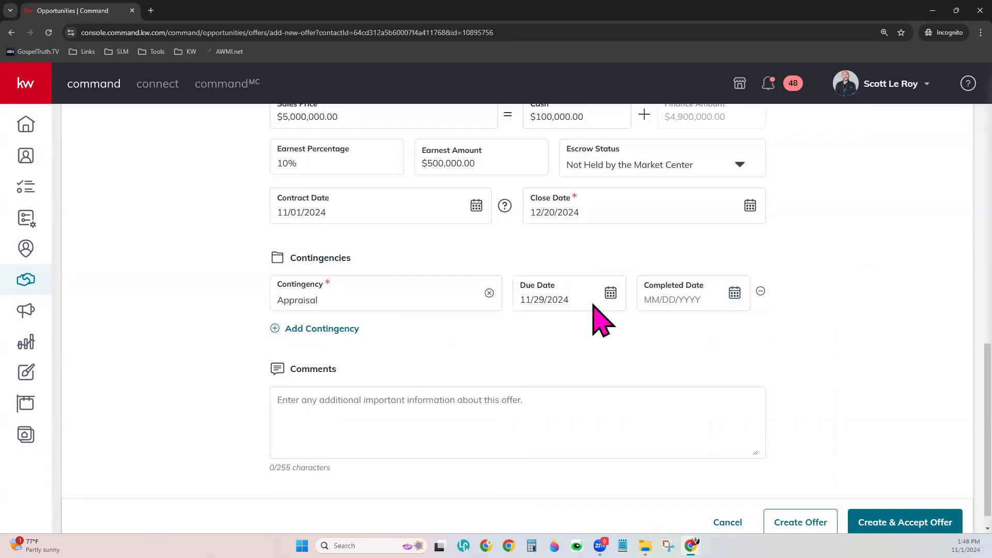
left_click(350, 328)
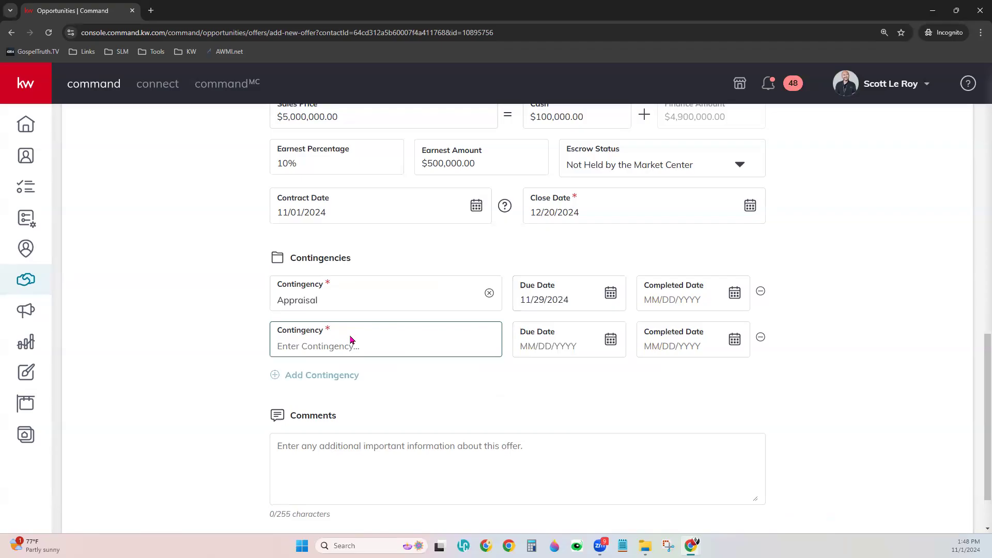
Browse the contingency types without choosing one, then remove the empty second contingency row
left_click(341, 345)
scroll(405, 458, "down", 1)
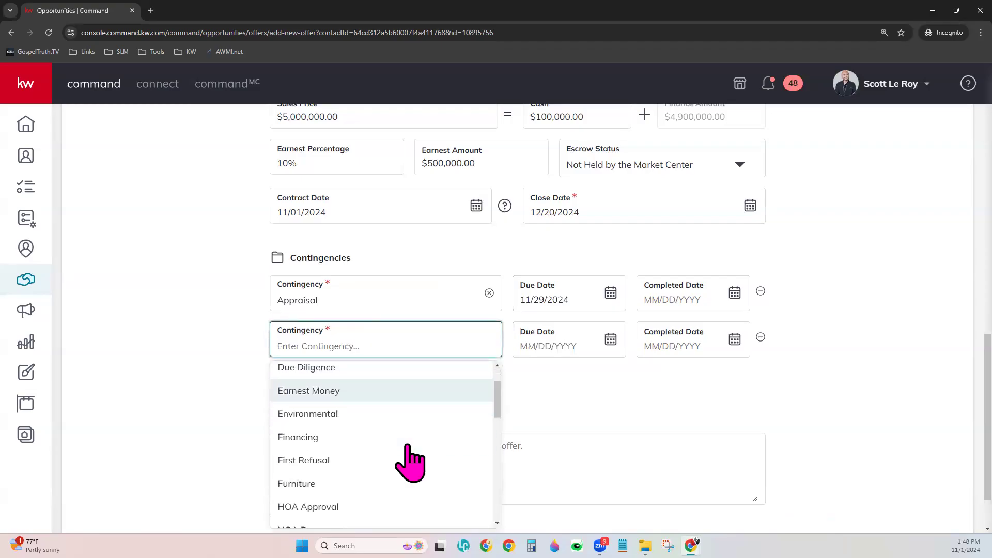
scroll(408, 447, "down", 3)
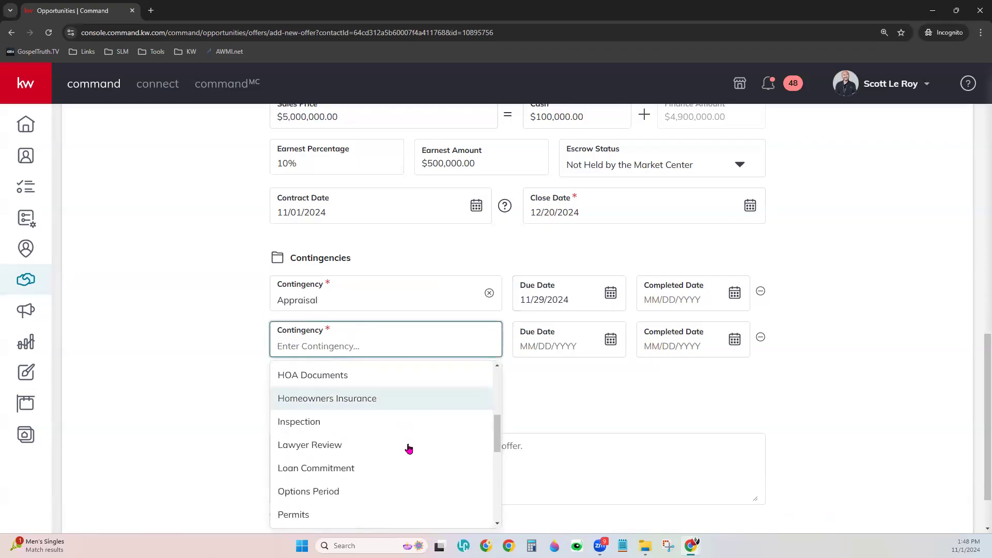
scroll(408, 448, "down", 3)
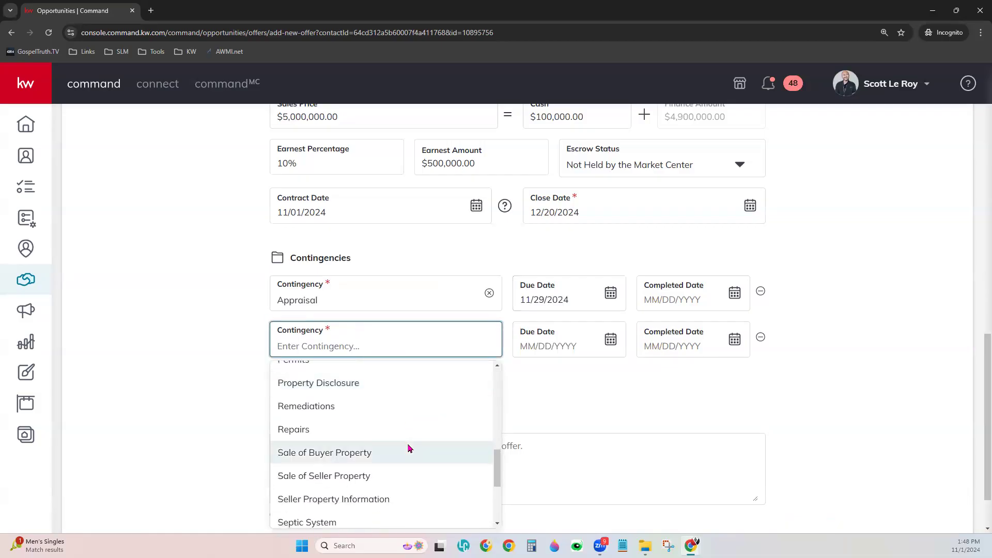
scroll(408, 447, "down", 2)
scroll(393, 423, "down", 2)
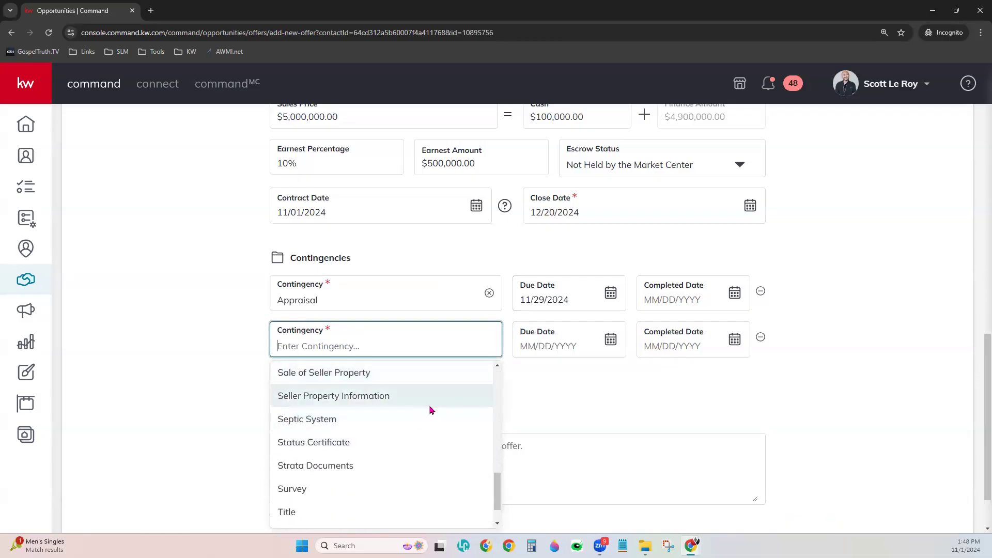
scroll(427, 444, "down", 2)
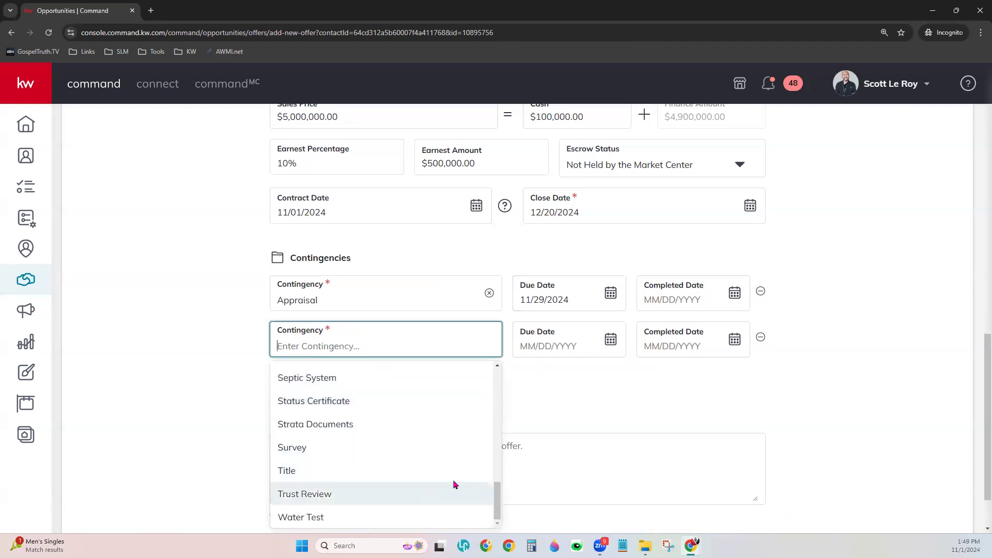
scroll(459, 462, "up", 4)
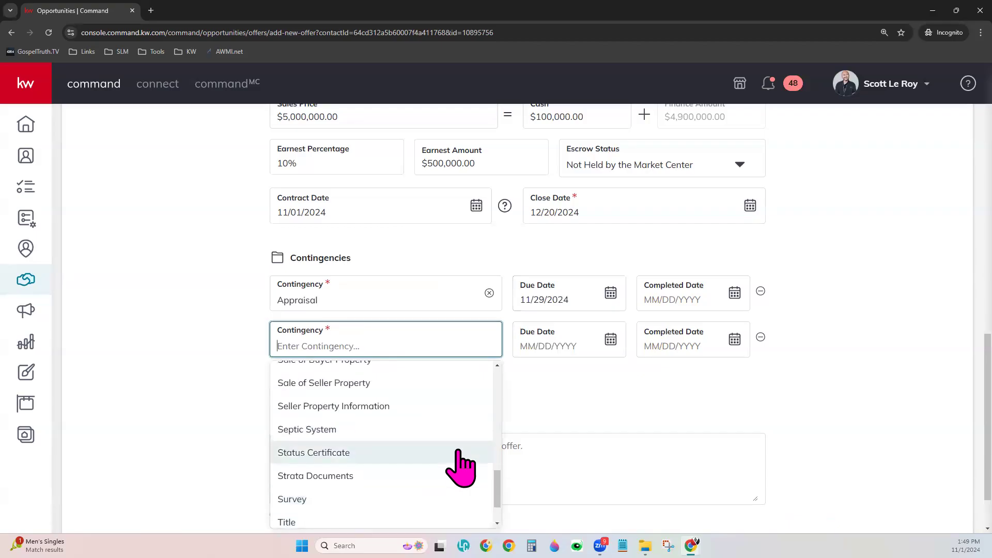
scroll(459, 453, "up", 2)
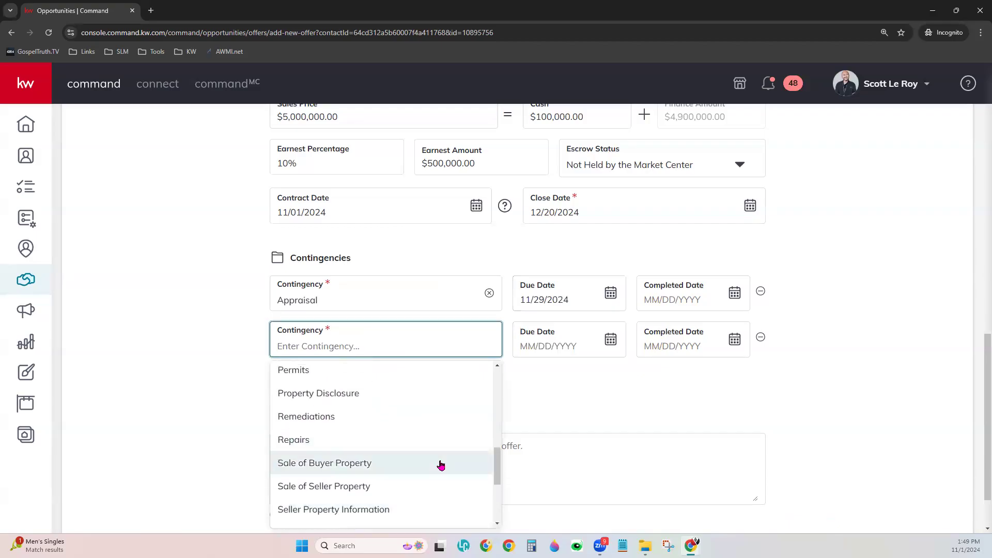
scroll(443, 461, "up", 2)
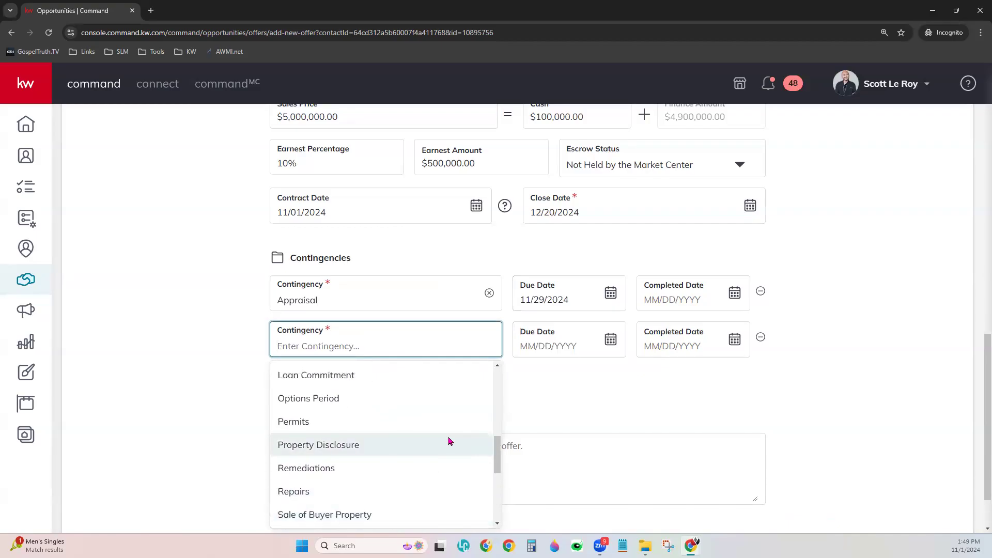
scroll(448, 441, "up", 2)
scroll(448, 441, "up", 11)
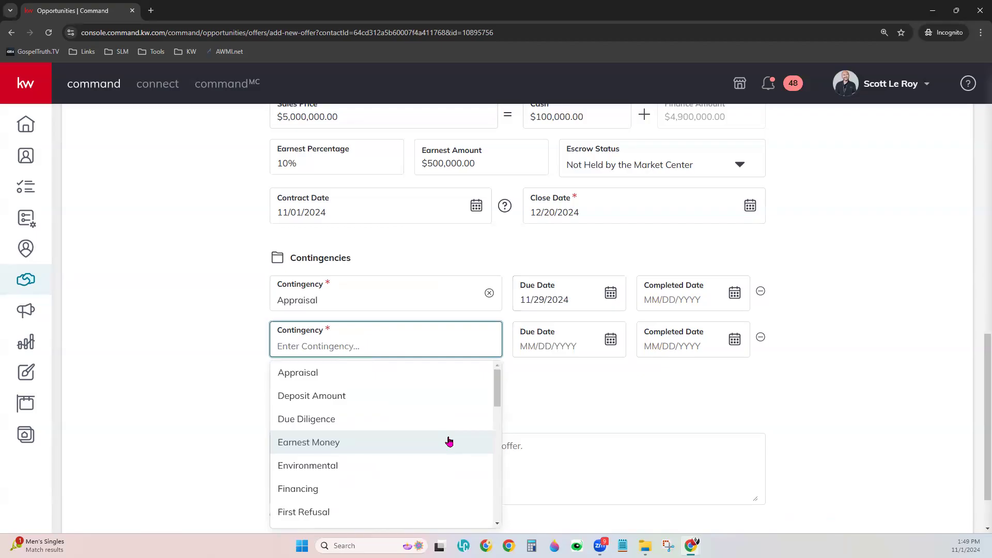
scroll(449, 441, "down", 6)
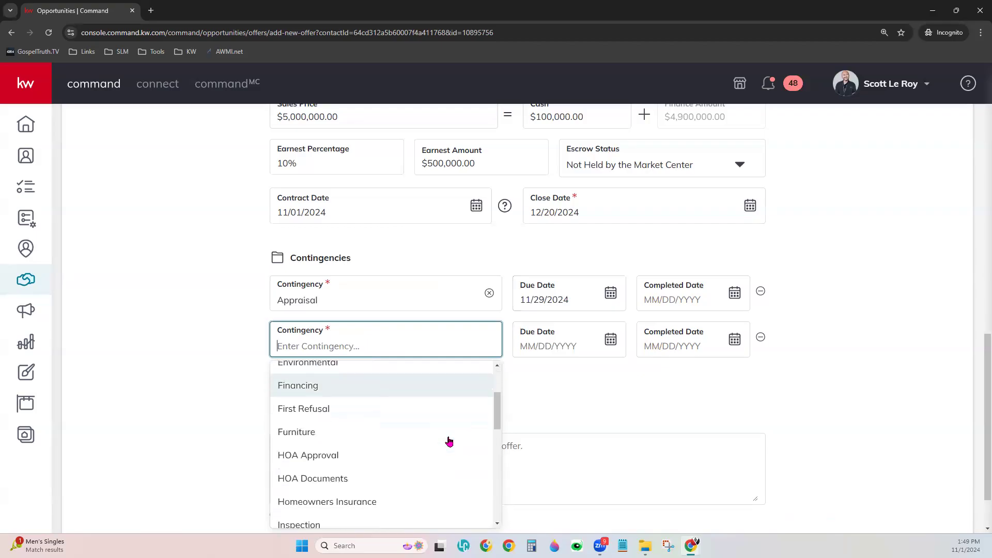
scroll(448, 441, "down", 3)
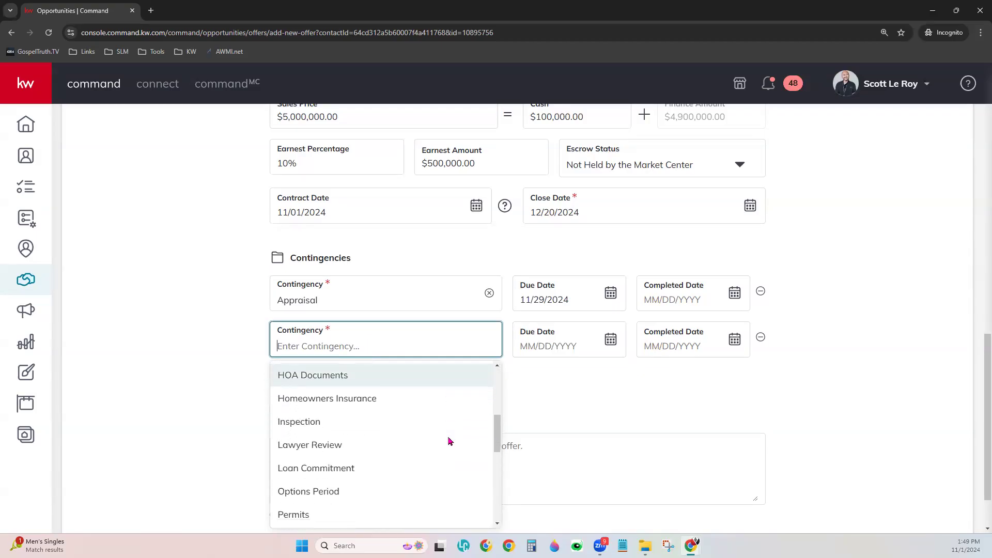
scroll(449, 440, "down", 4)
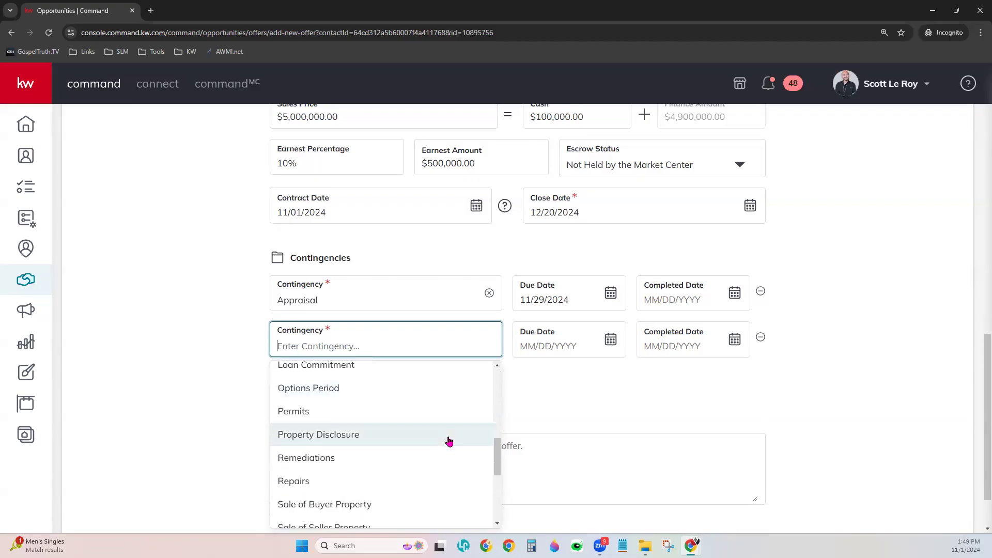
scroll(448, 440, "down", 5)
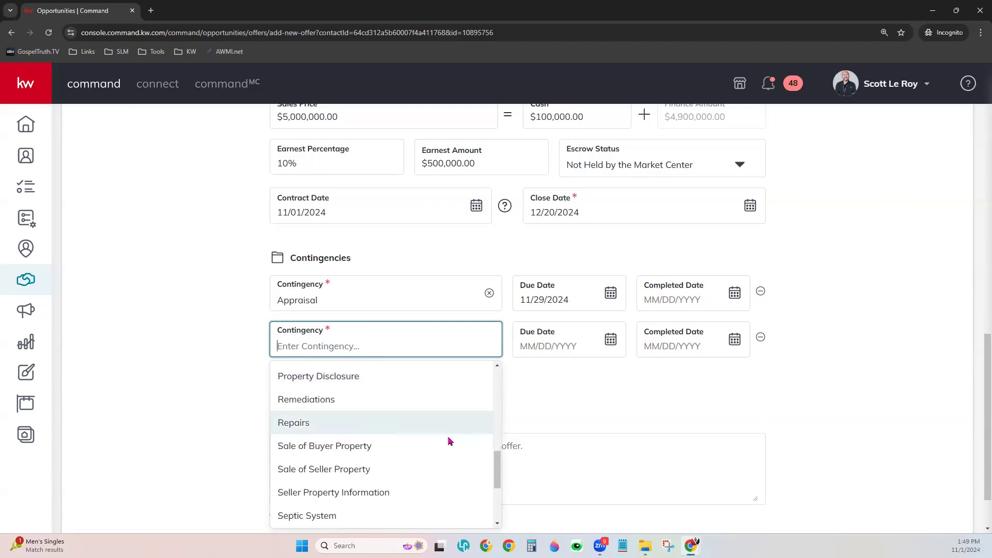
scroll(448, 441, "up", 2)
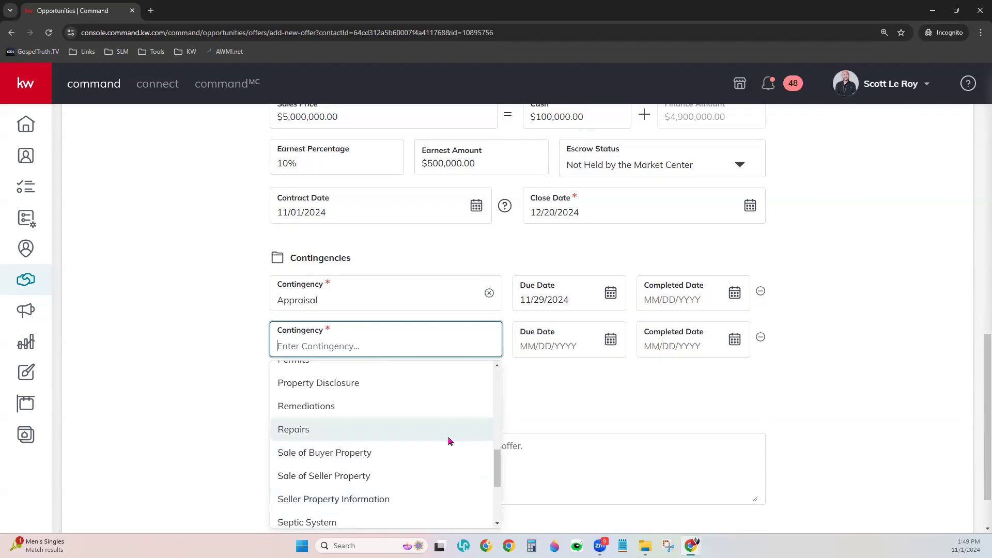
scroll(448, 440, "down", 4)
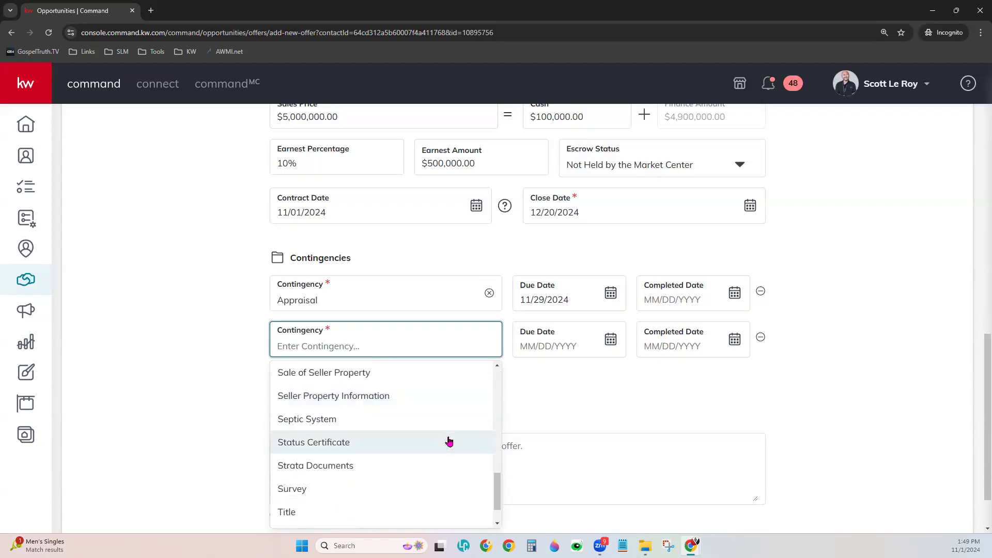
scroll(449, 441, "down", 2)
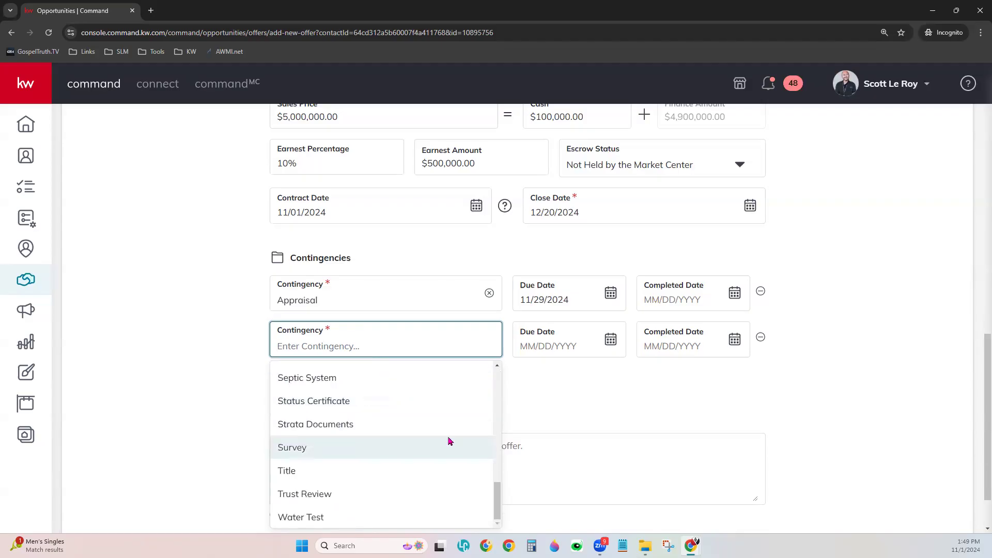
left_click(573, 406)
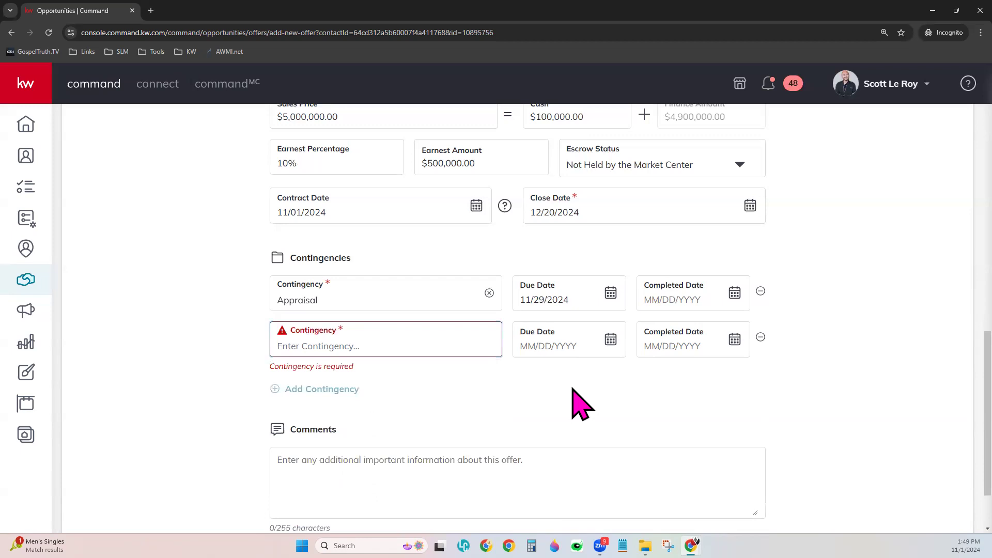
left_click(761, 337)
Submit the First Offer with Create Offer, leaving it unaccepted
left_click(334, 439)
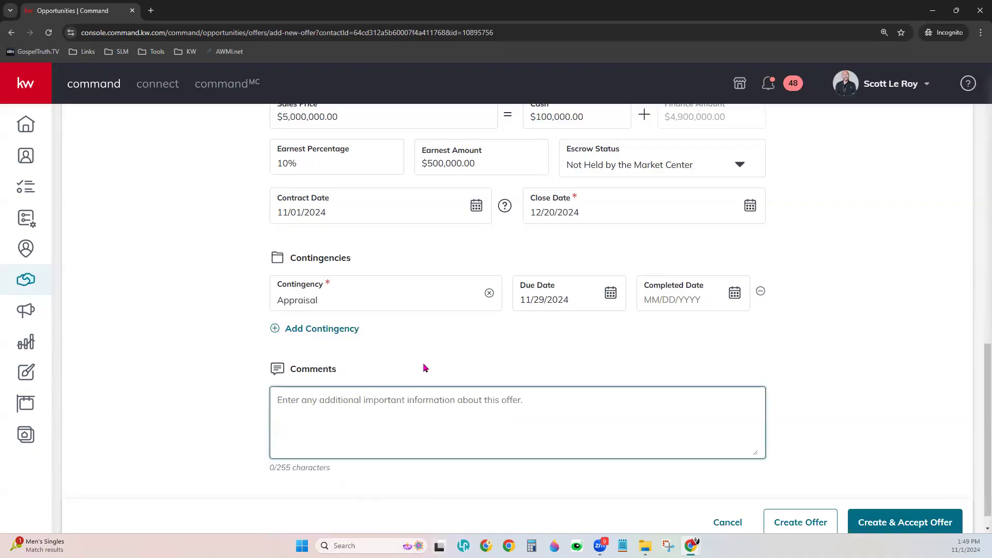
scroll(465, 333, "up", 1)
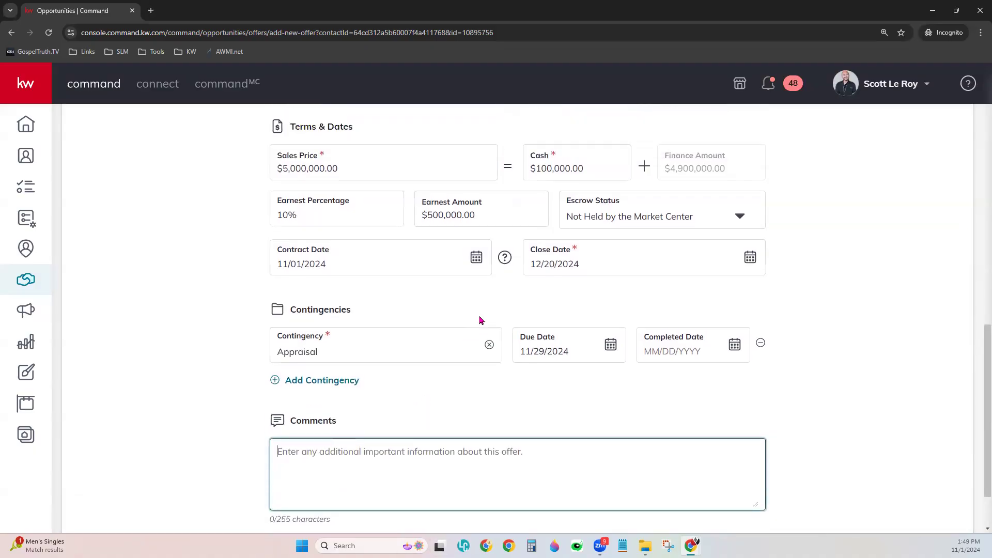
scroll(494, 413, "down", 2)
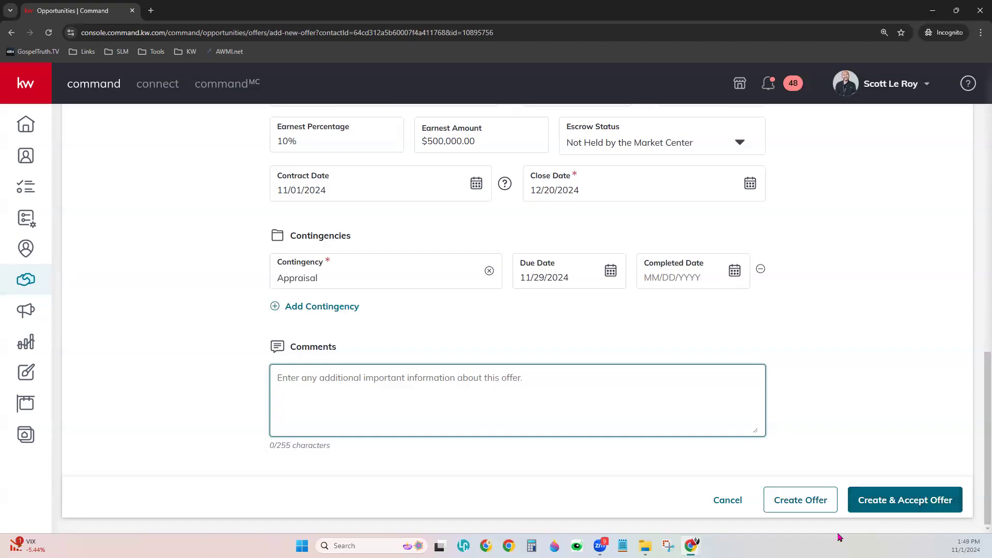
left_click(812, 502)
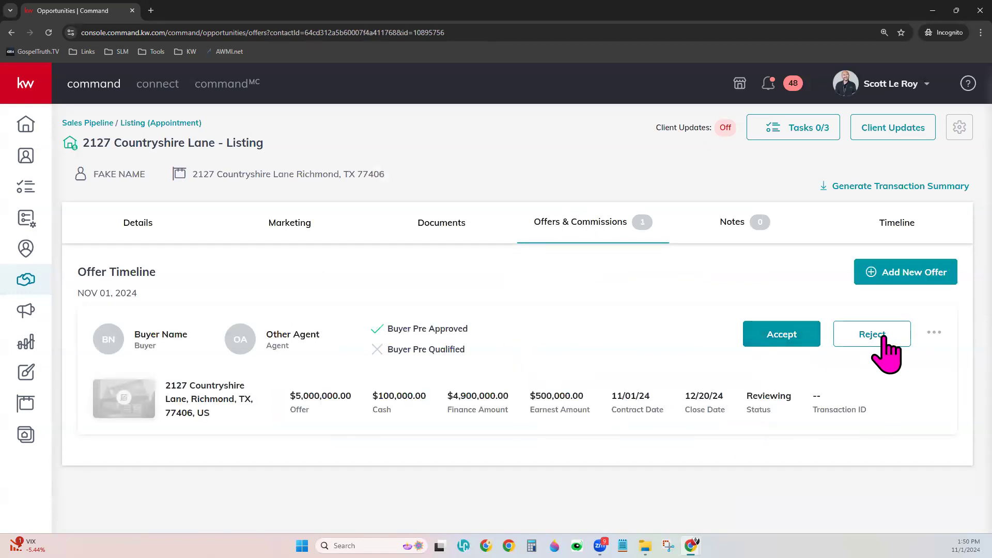
Accept the First Offer from the Offer Timeline, putting the listing Under Contract
left_click(934, 332)
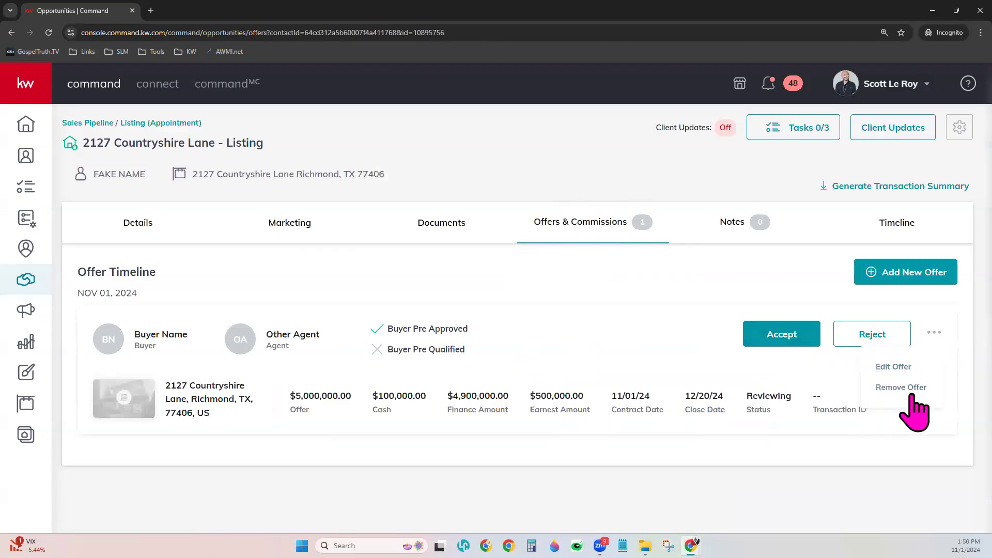
left_click(639, 342)
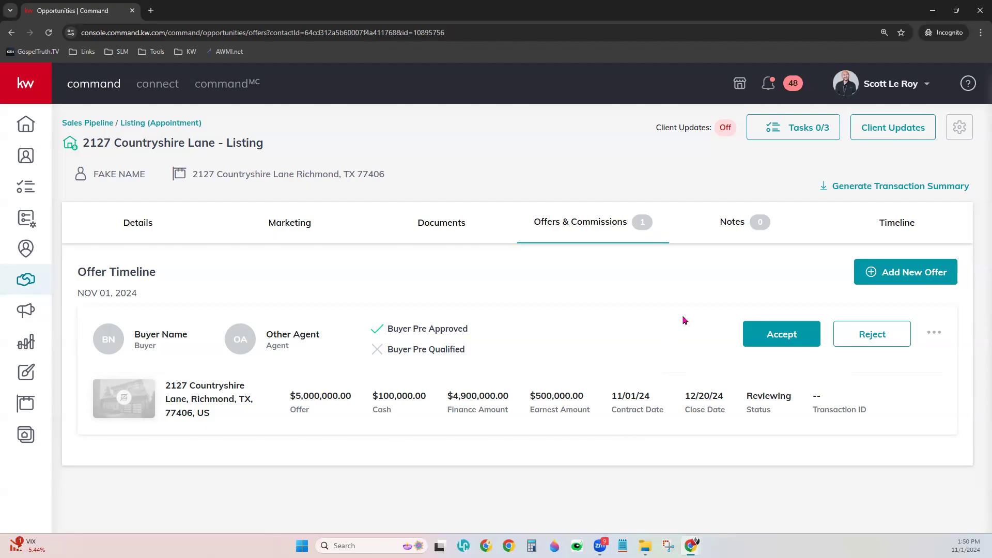
left_click(791, 333)
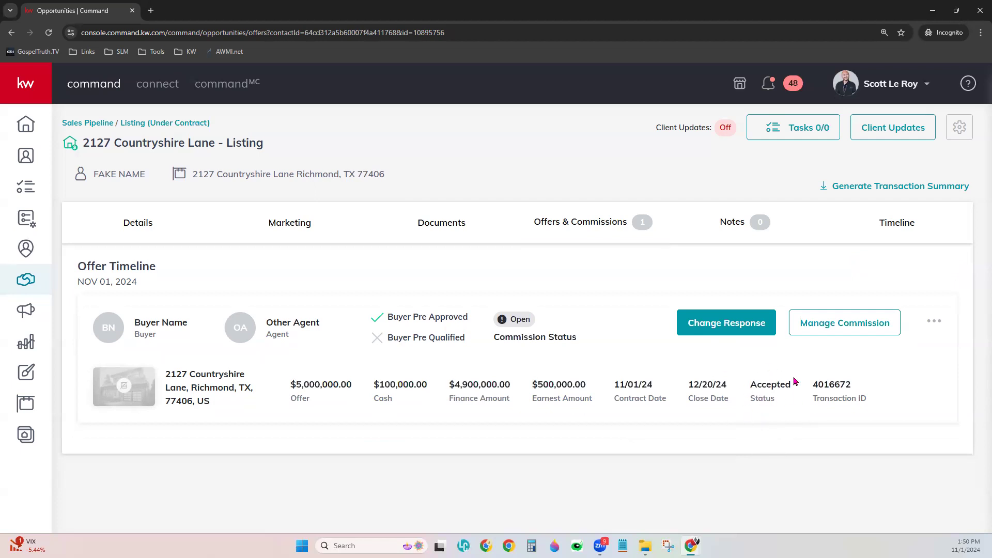
left_click(862, 325)
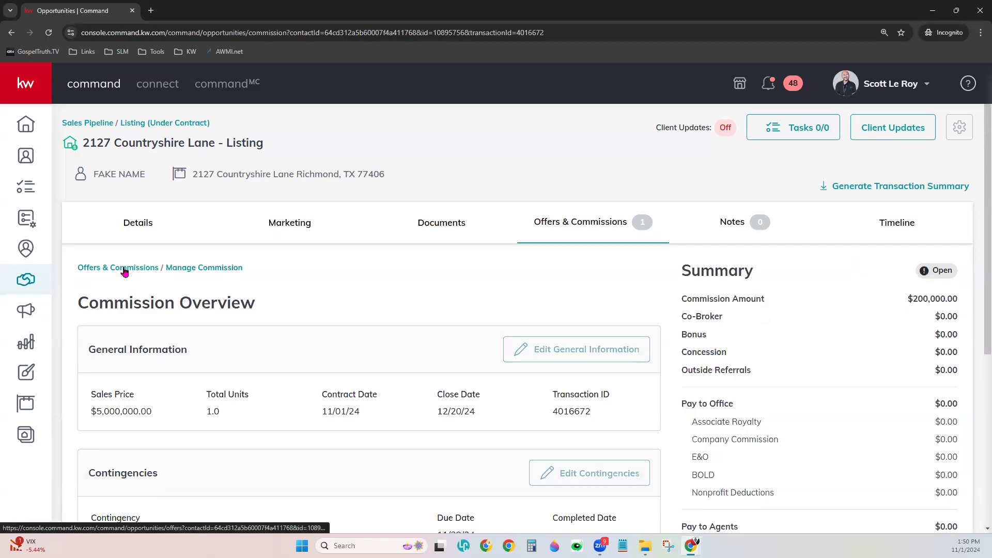
left_click(106, 269)
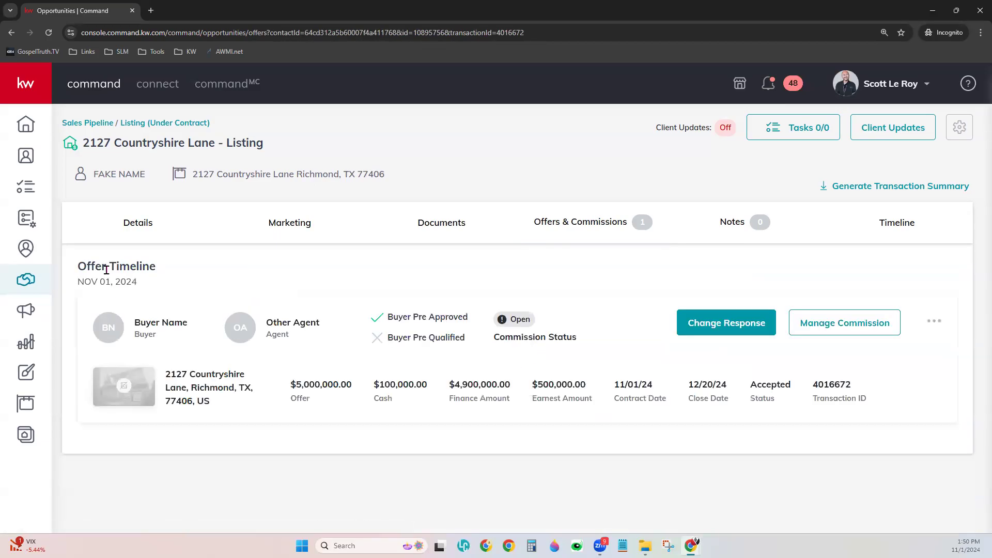
left_click(847, 324)
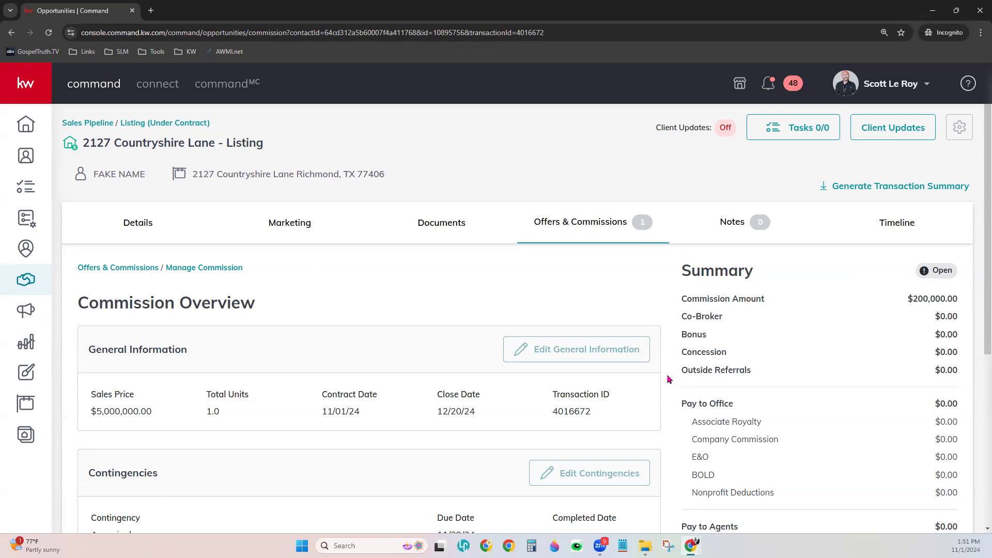
scroll(667, 380, "down", 2)
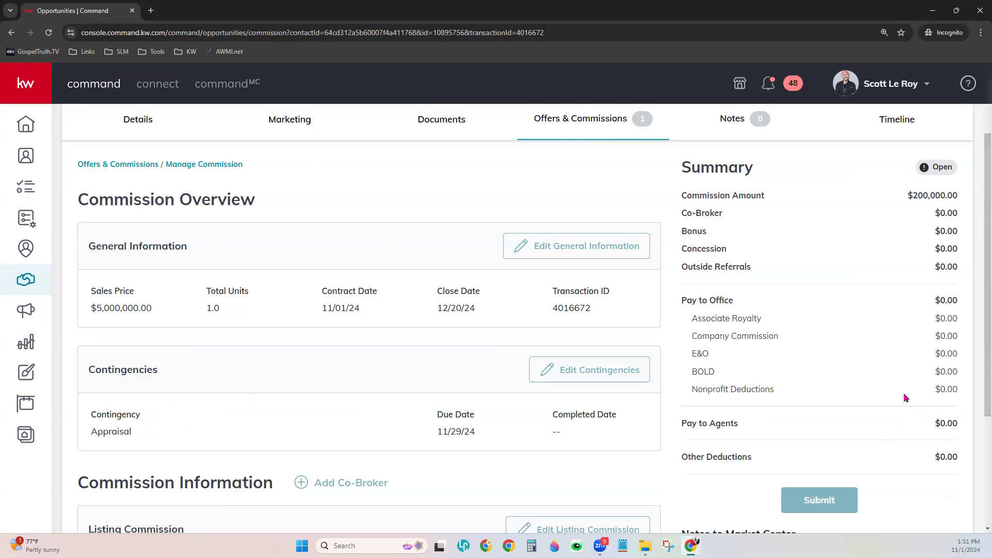
mouse_move(518, 240)
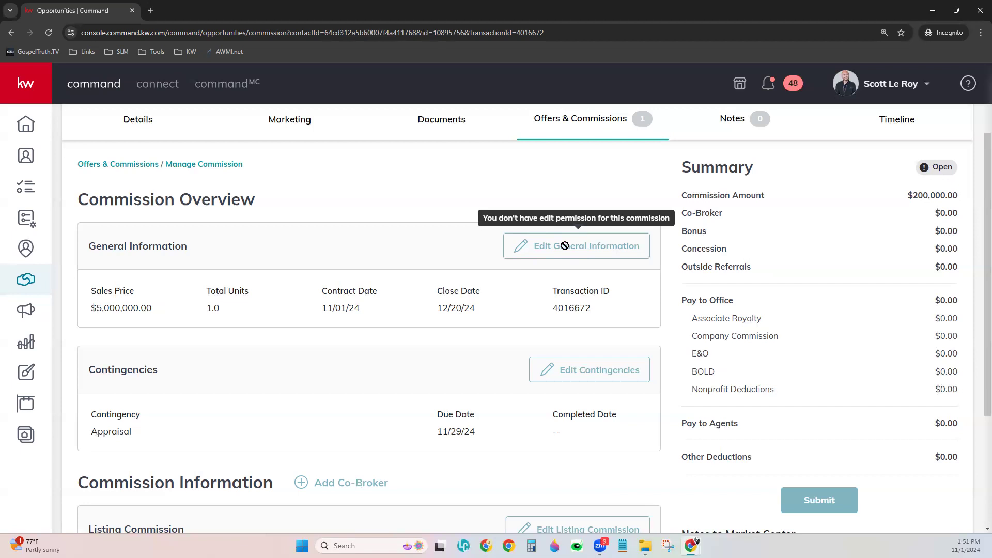
scroll(565, 245, "up", 2)
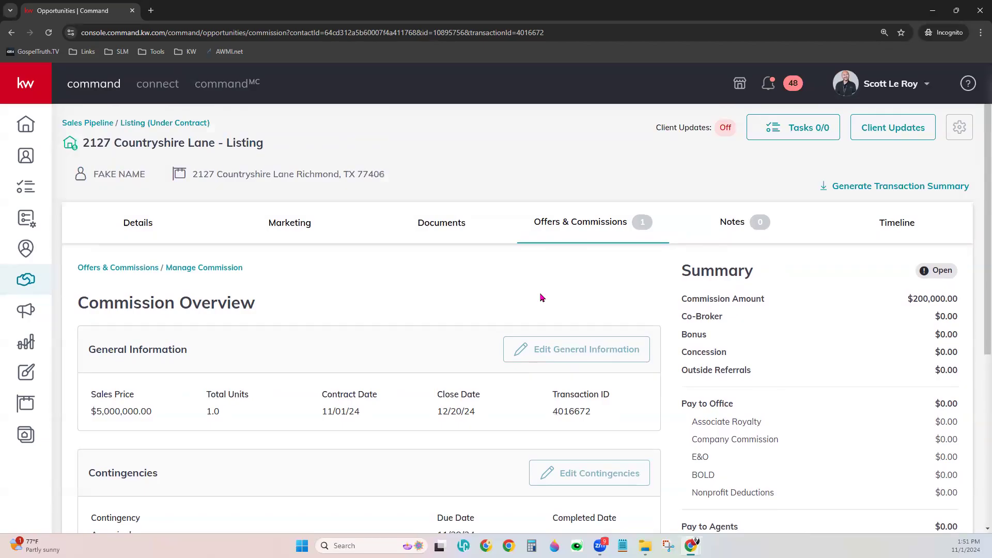
scroll(541, 298, "down", 2)
scroll(550, 308, "down", 1)
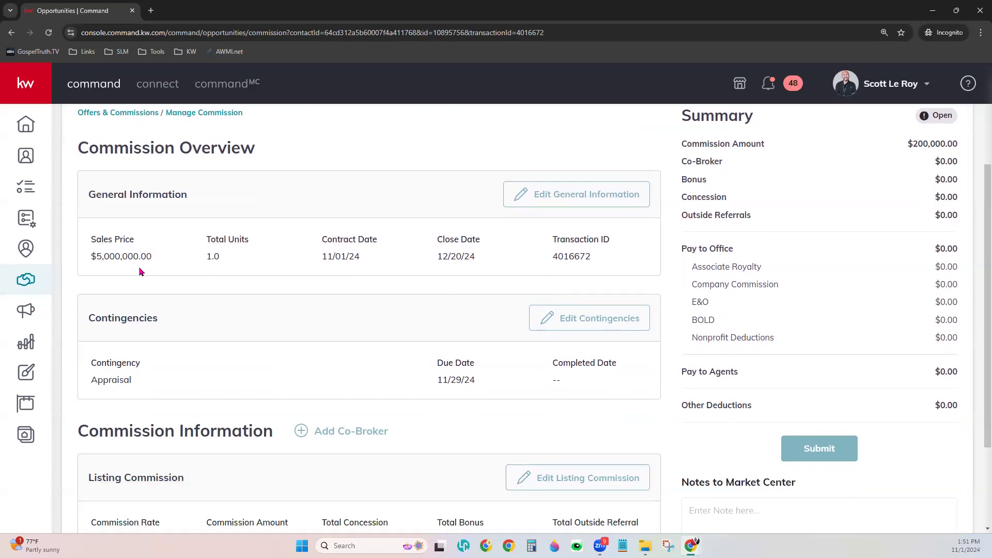
left_click_drag(89, 237, 618, 254)
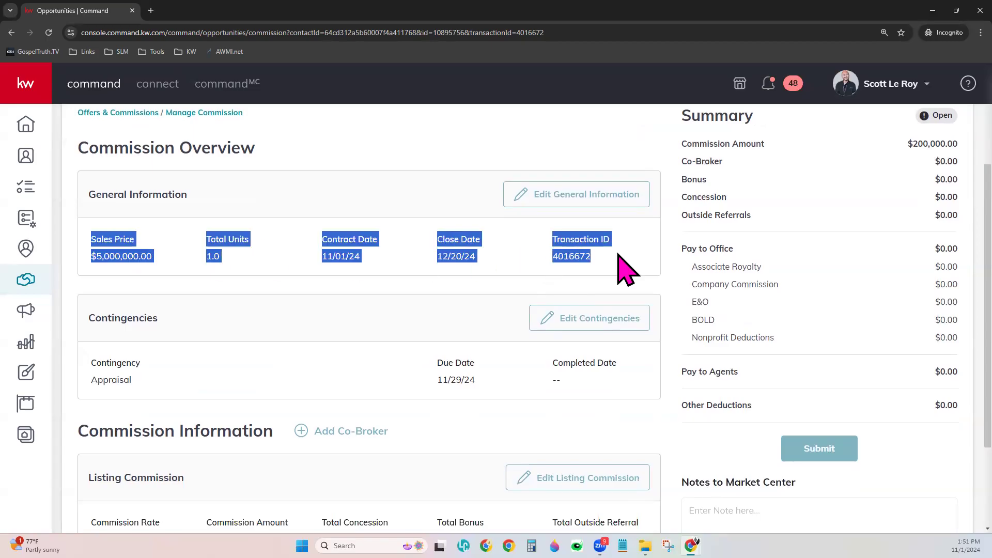
left_click(620, 254)
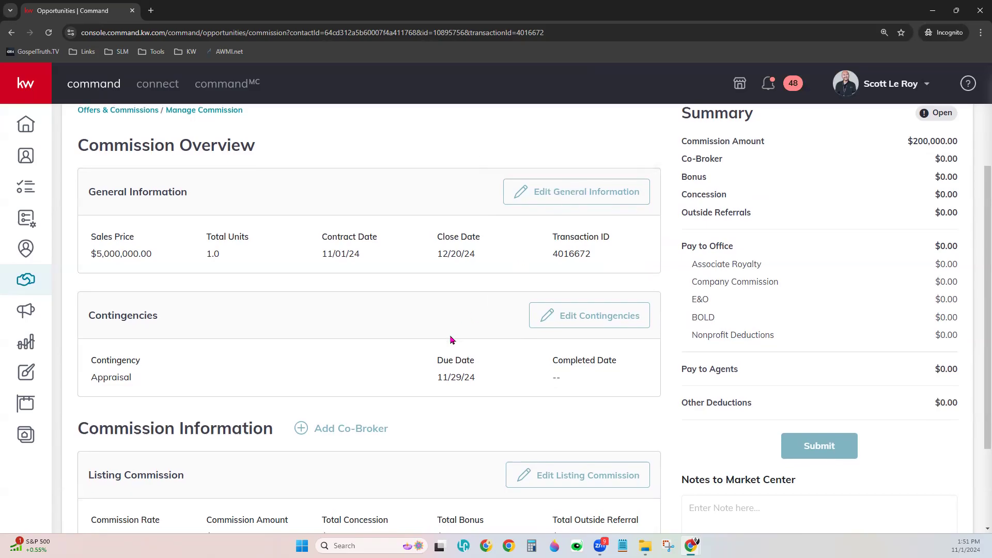
scroll(451, 339, "down", 1)
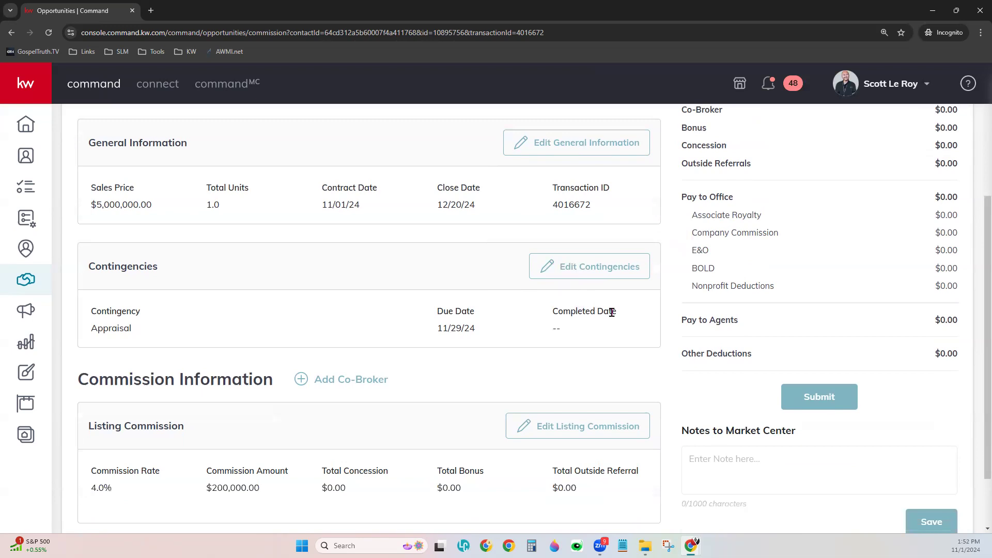
scroll(611, 312, "down", 2)
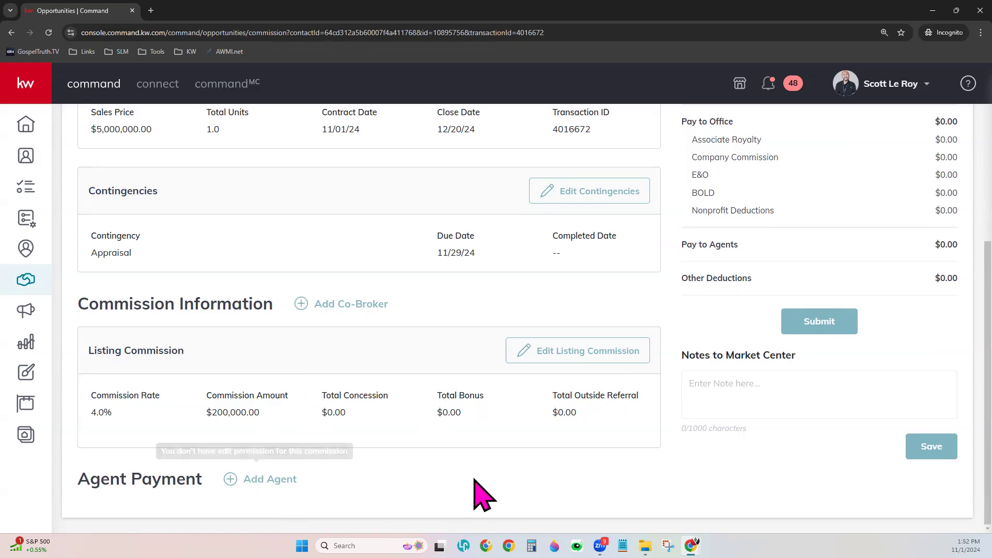
scroll(477, 493, "up", 1)
scroll(481, 493, "up", 2)
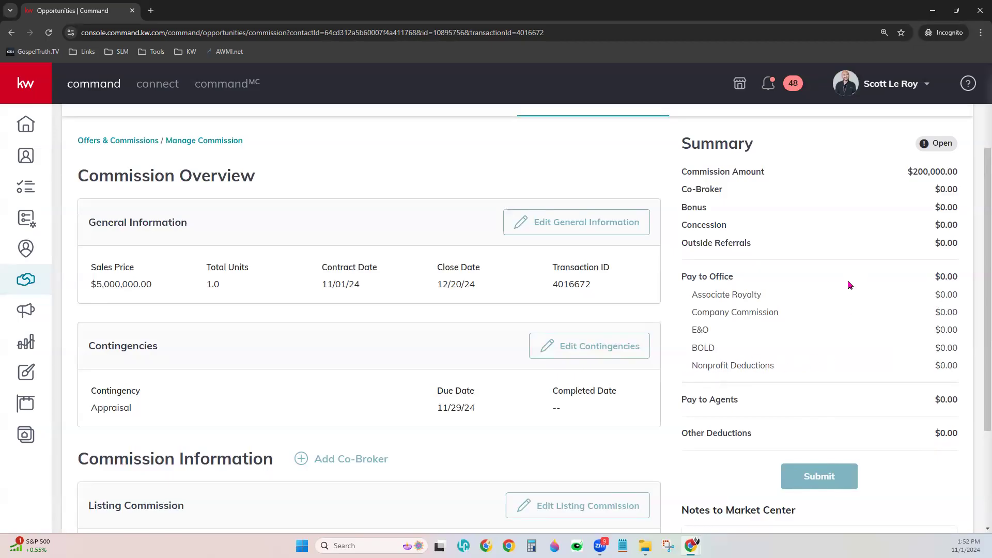
left_click_drag(682, 227, 733, 231)
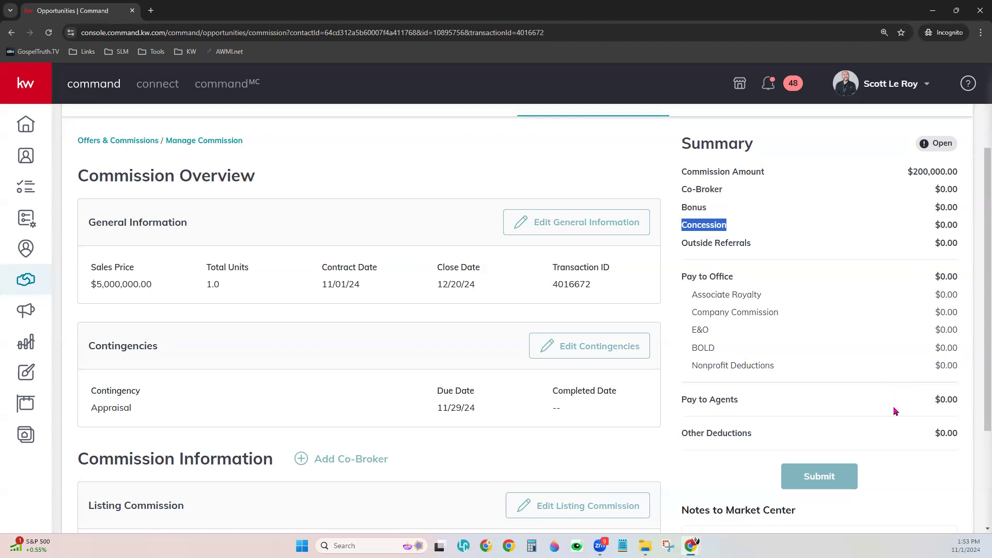
scroll(895, 411, "down", 3)
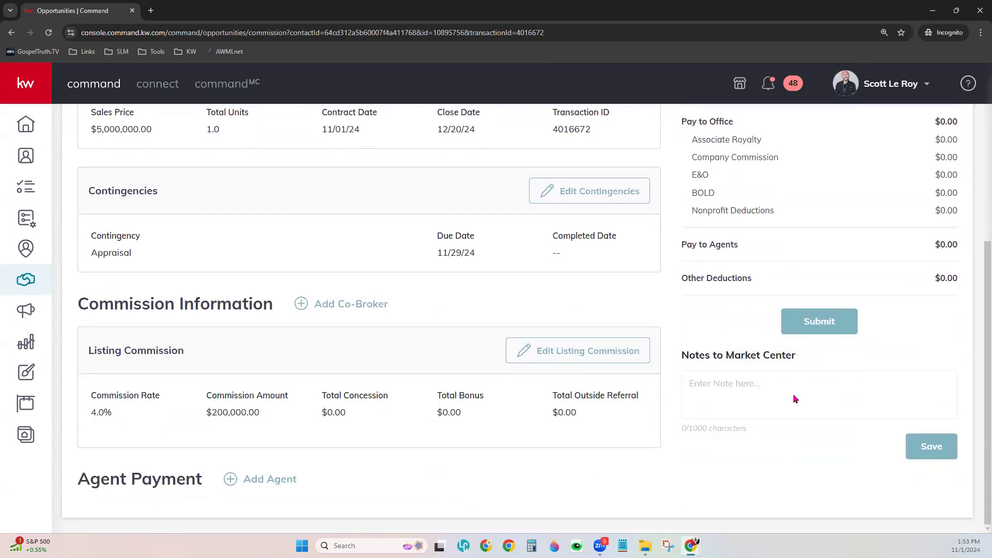
scroll(817, 465, "up", 2)
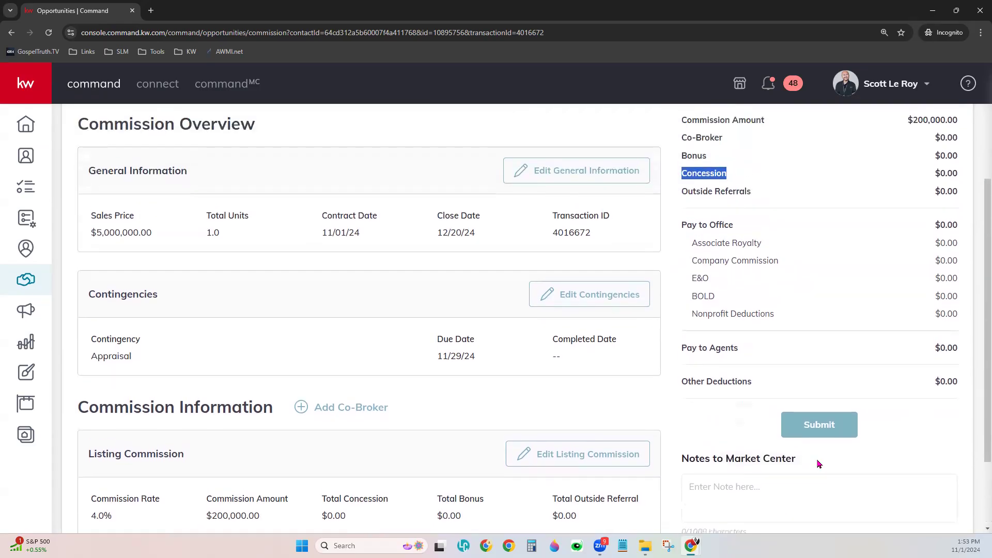
scroll(818, 464, "up", 1)
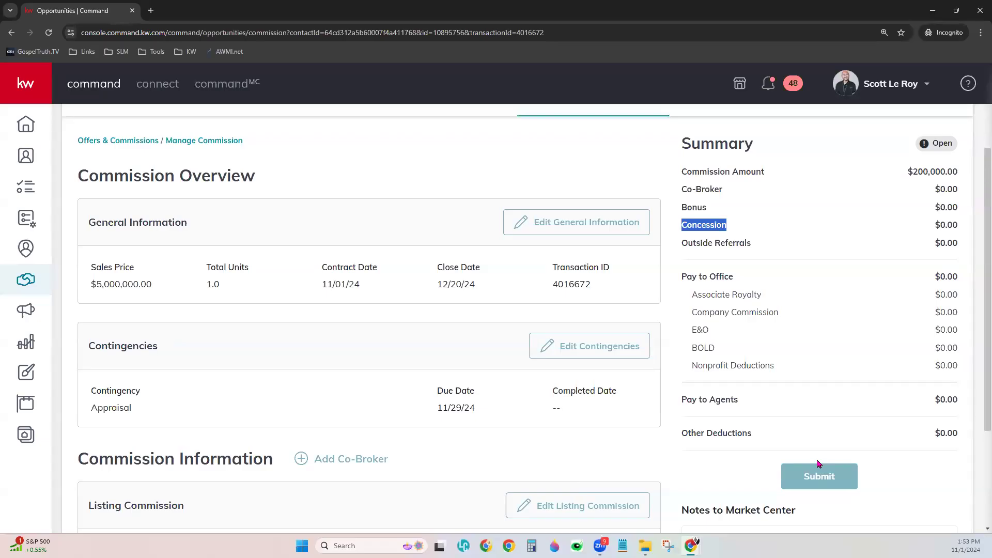
scroll(719, 432, "up", 3)
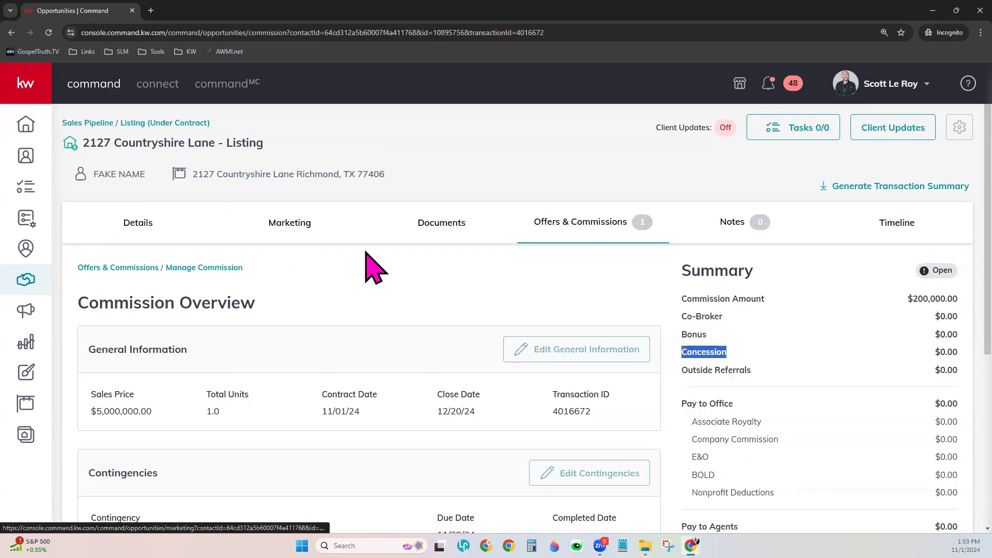
Review the listing's Closed-stage document checklist, then go to the Listings: Under Contract board
left_click(438, 222)
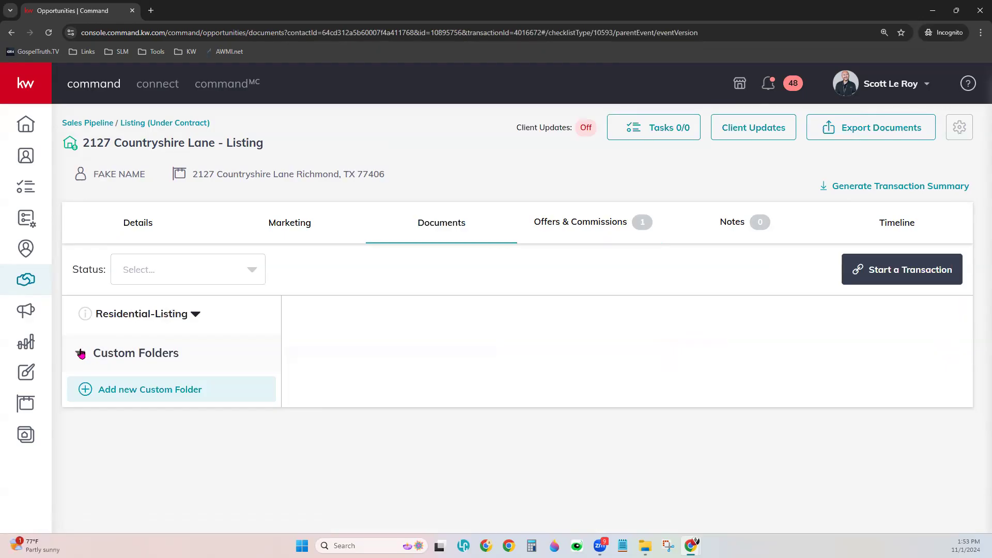
left_click(102, 356)
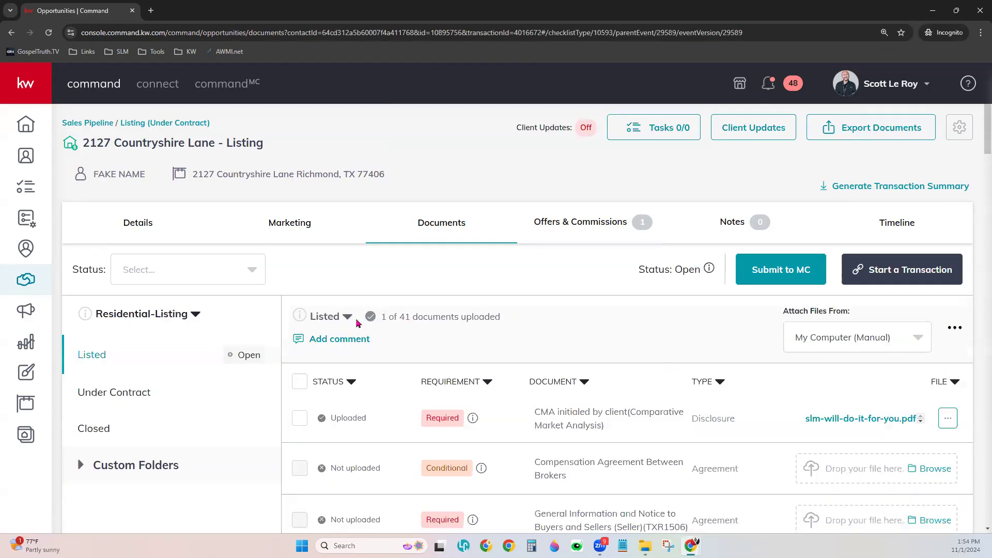
left_click(90, 427)
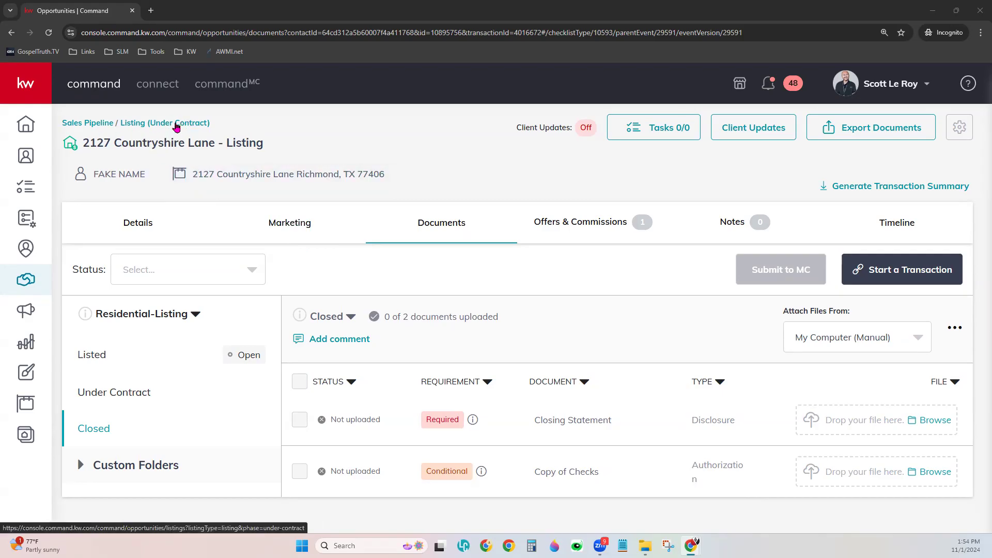
left_click(176, 124)
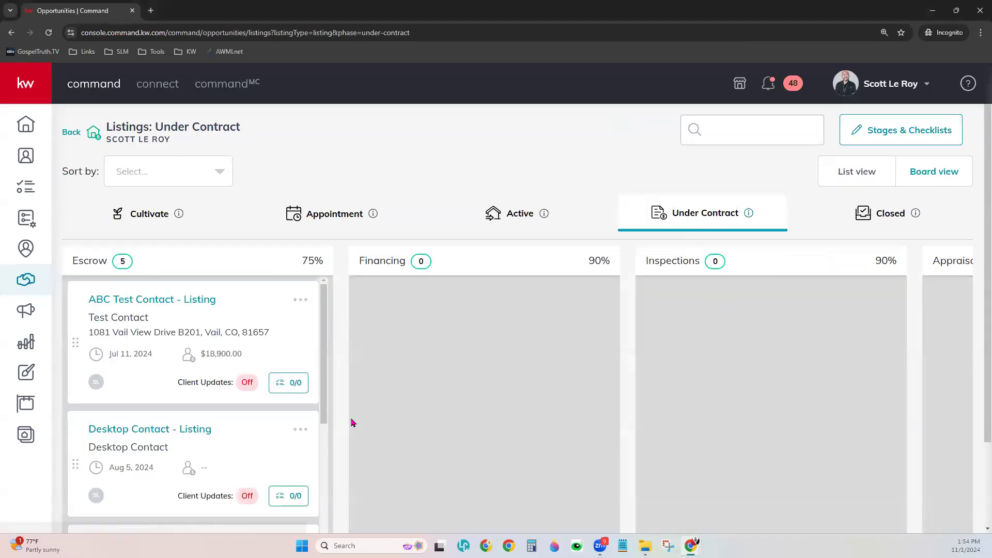
scroll(241, 347, "down", 3)
scroll(242, 347, "down", 4)
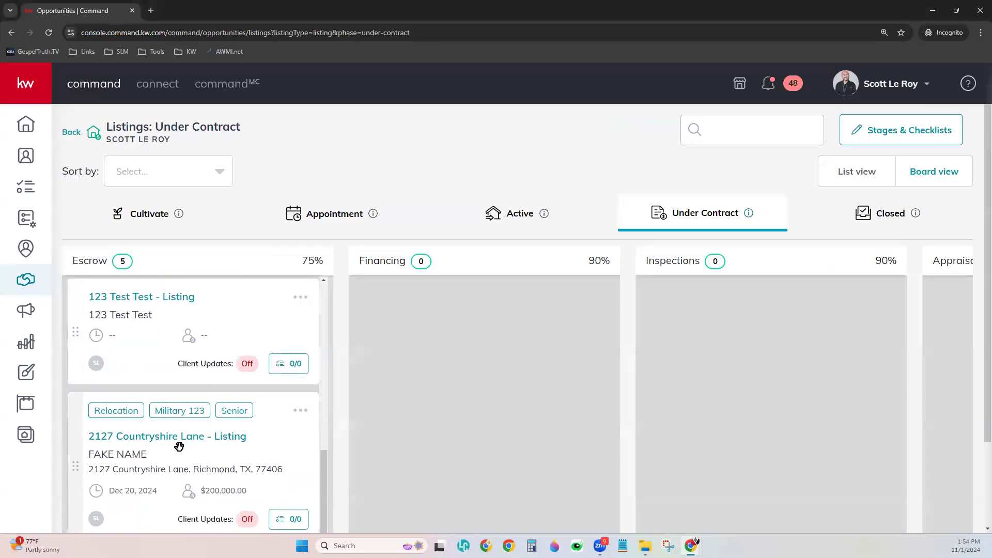
left_click_drag(195, 433, 885, 248)
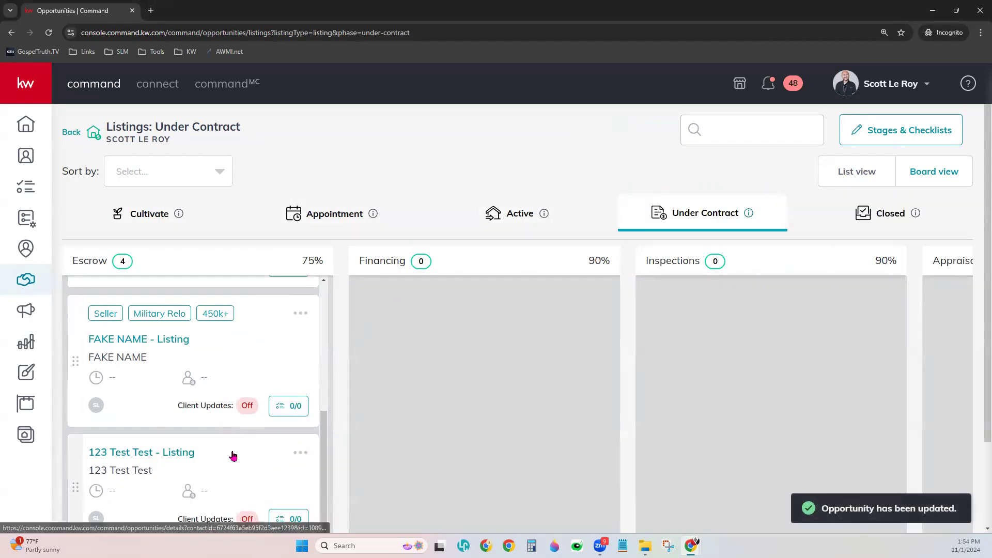
left_click(873, 212)
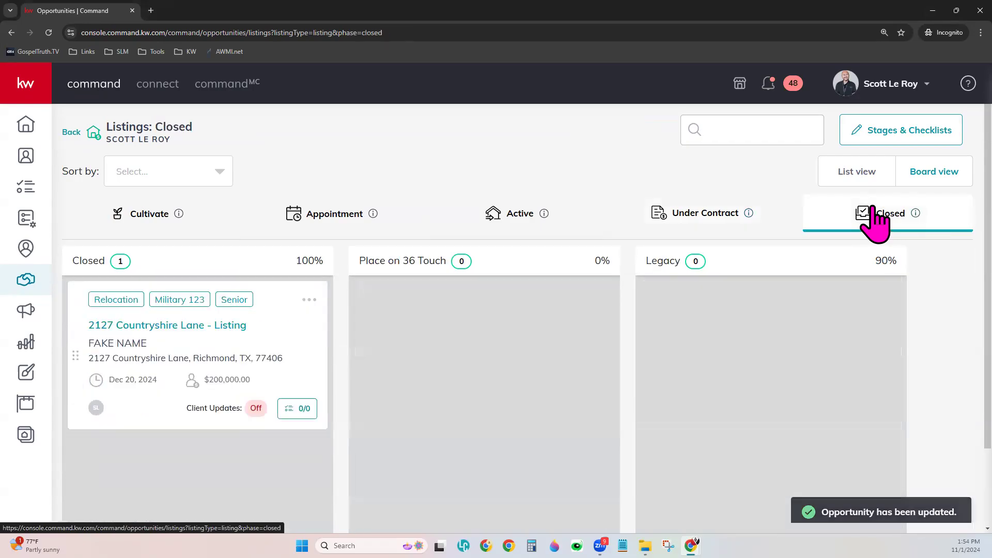
left_click(162, 326)
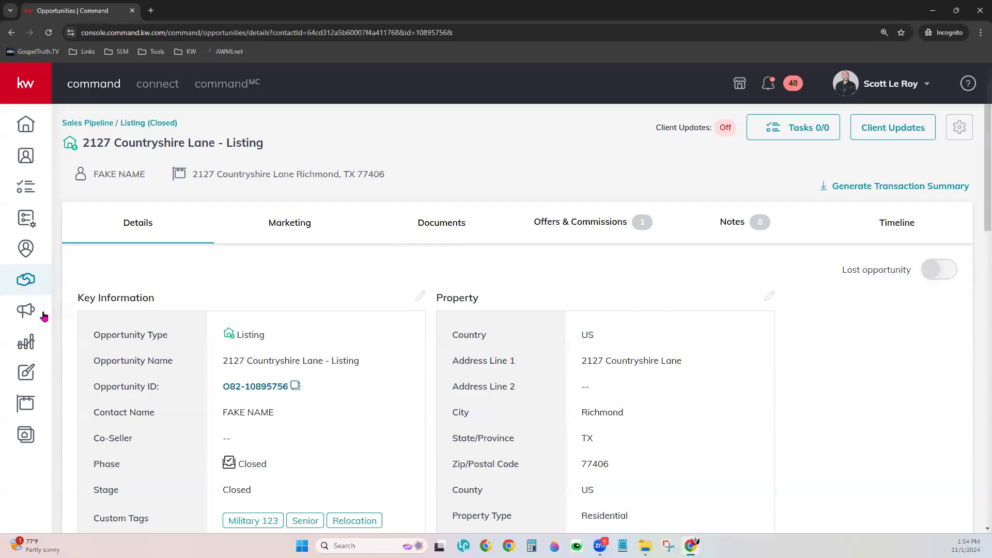
left_click(36, 283)
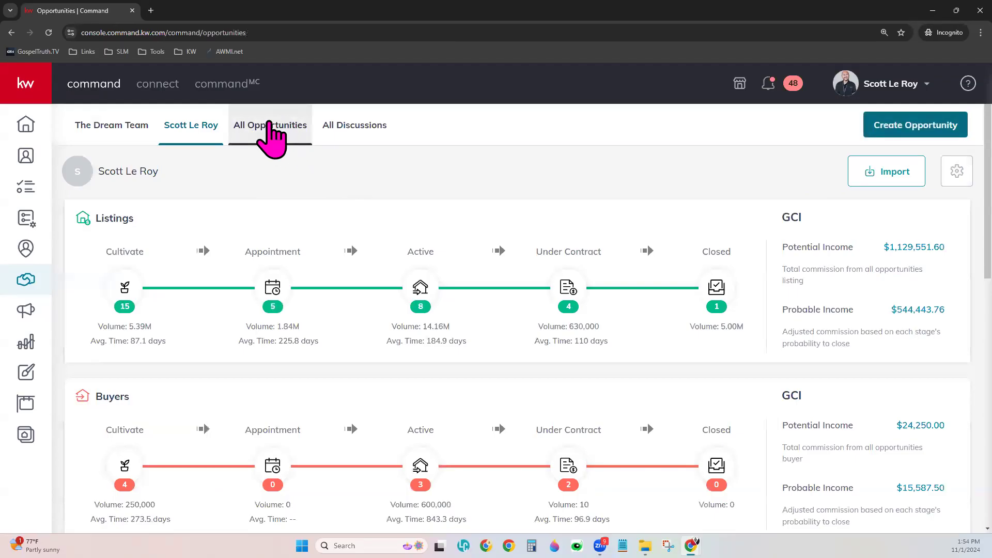